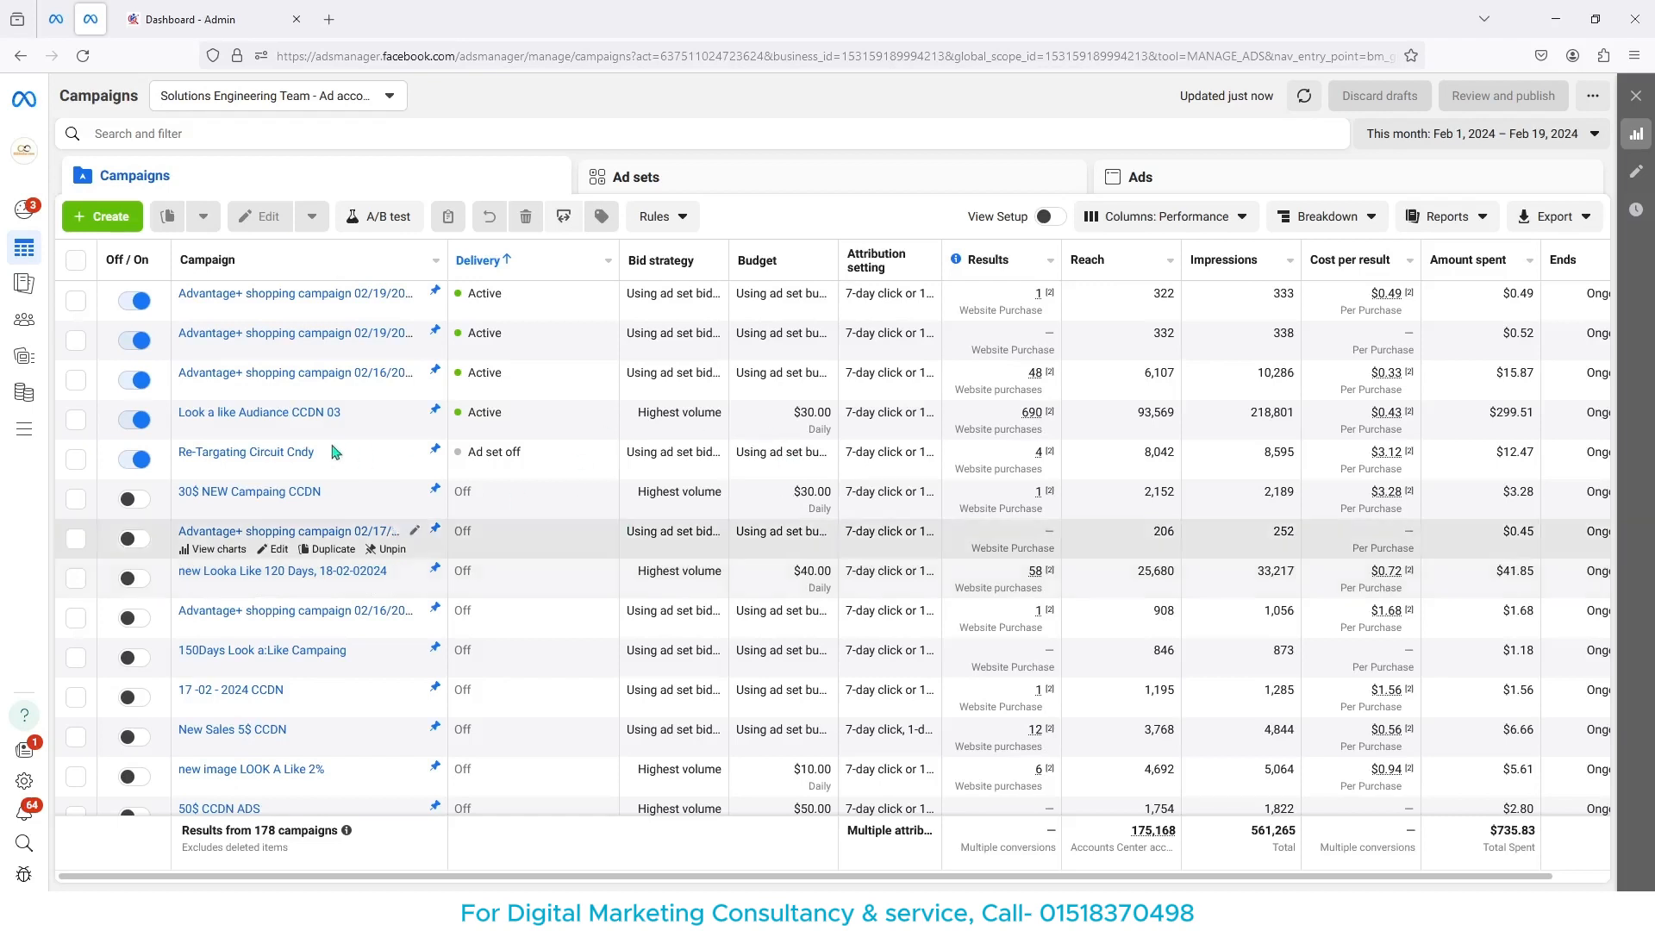
# - Go to the Audiences page and start creating a custom audience
pyautogui.moveTo(26, 438)
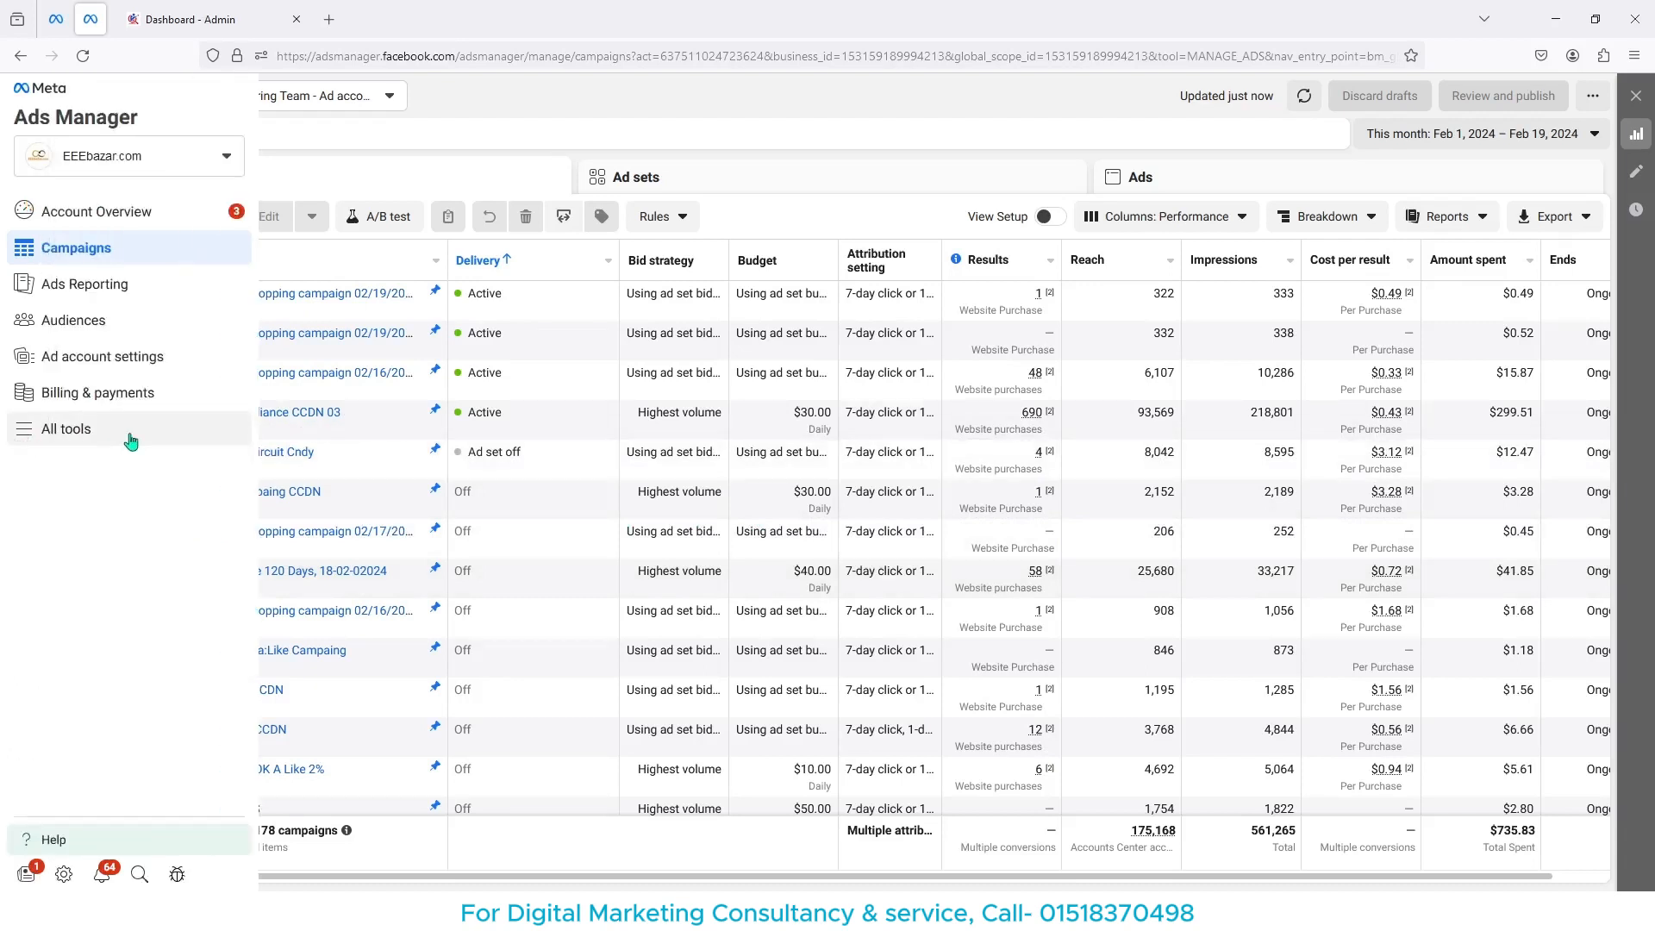
pyautogui.click(80, 440)
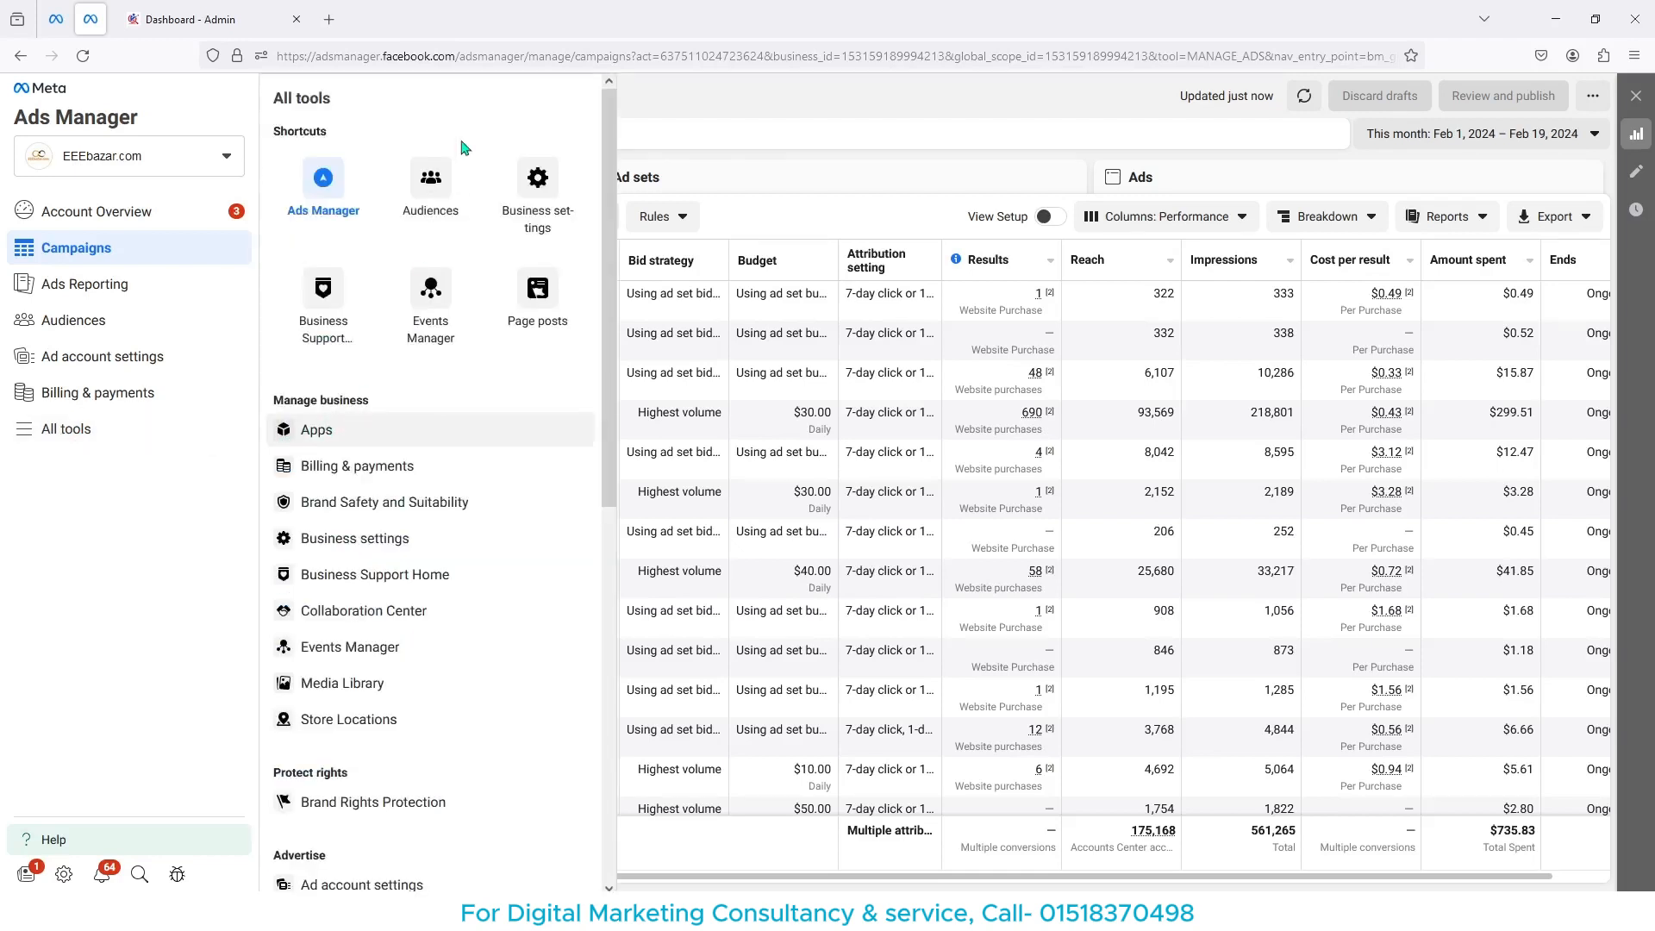
pyautogui.click(431, 201)
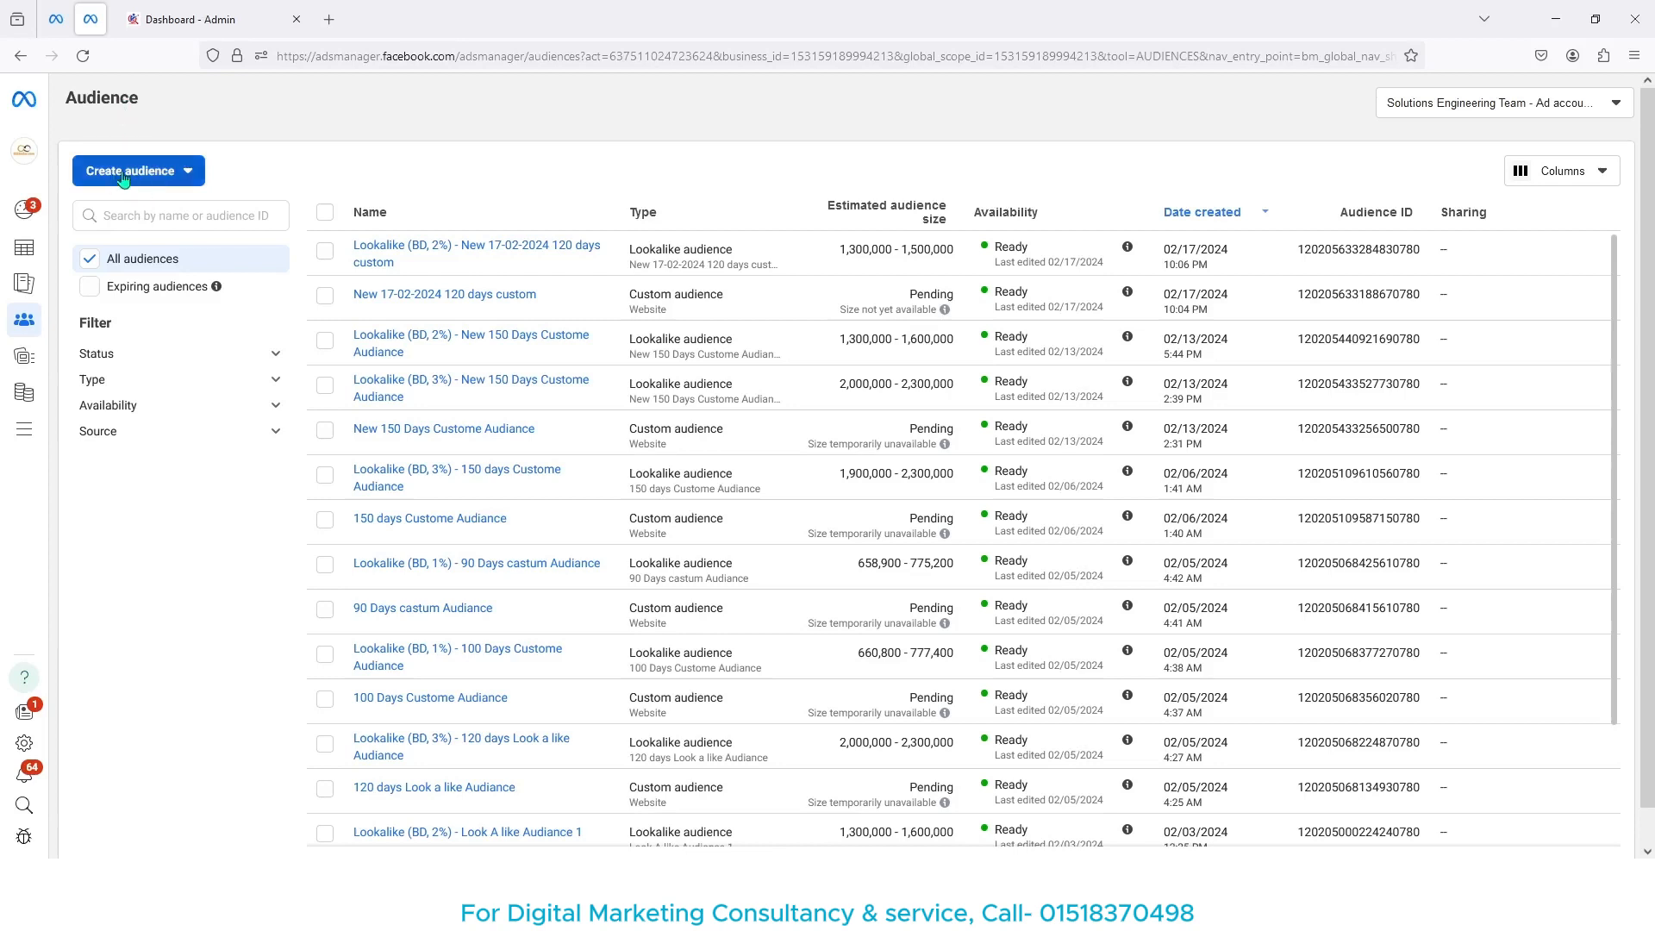
pyautogui.click(169, 173)
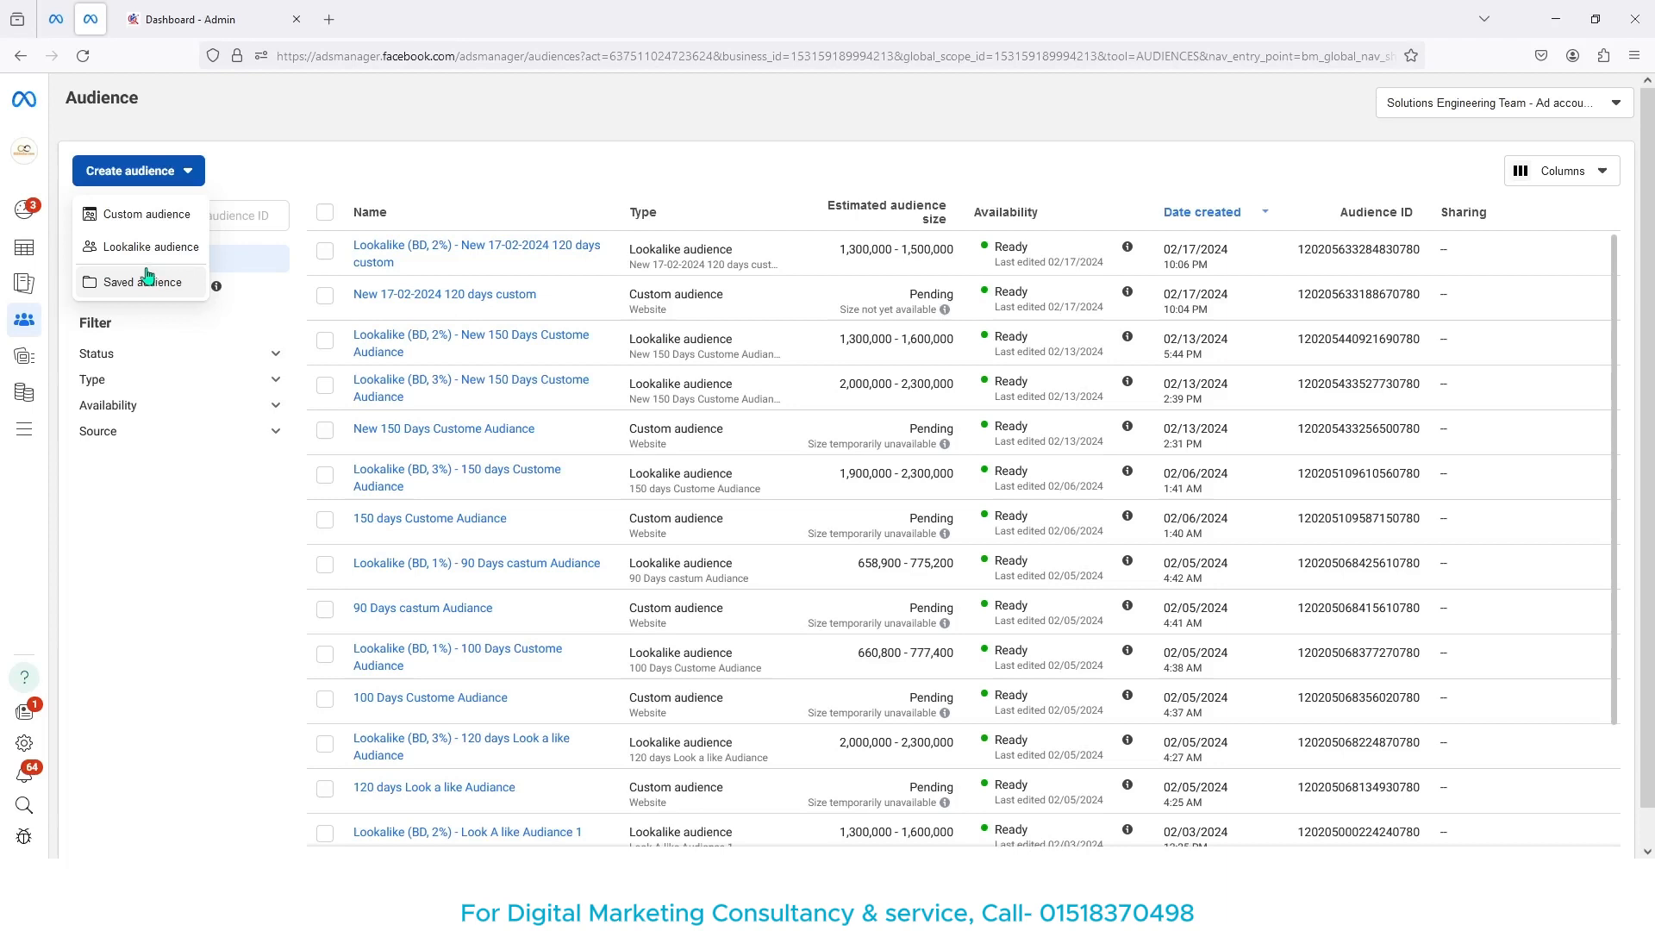
pyautogui.click(115, 220)
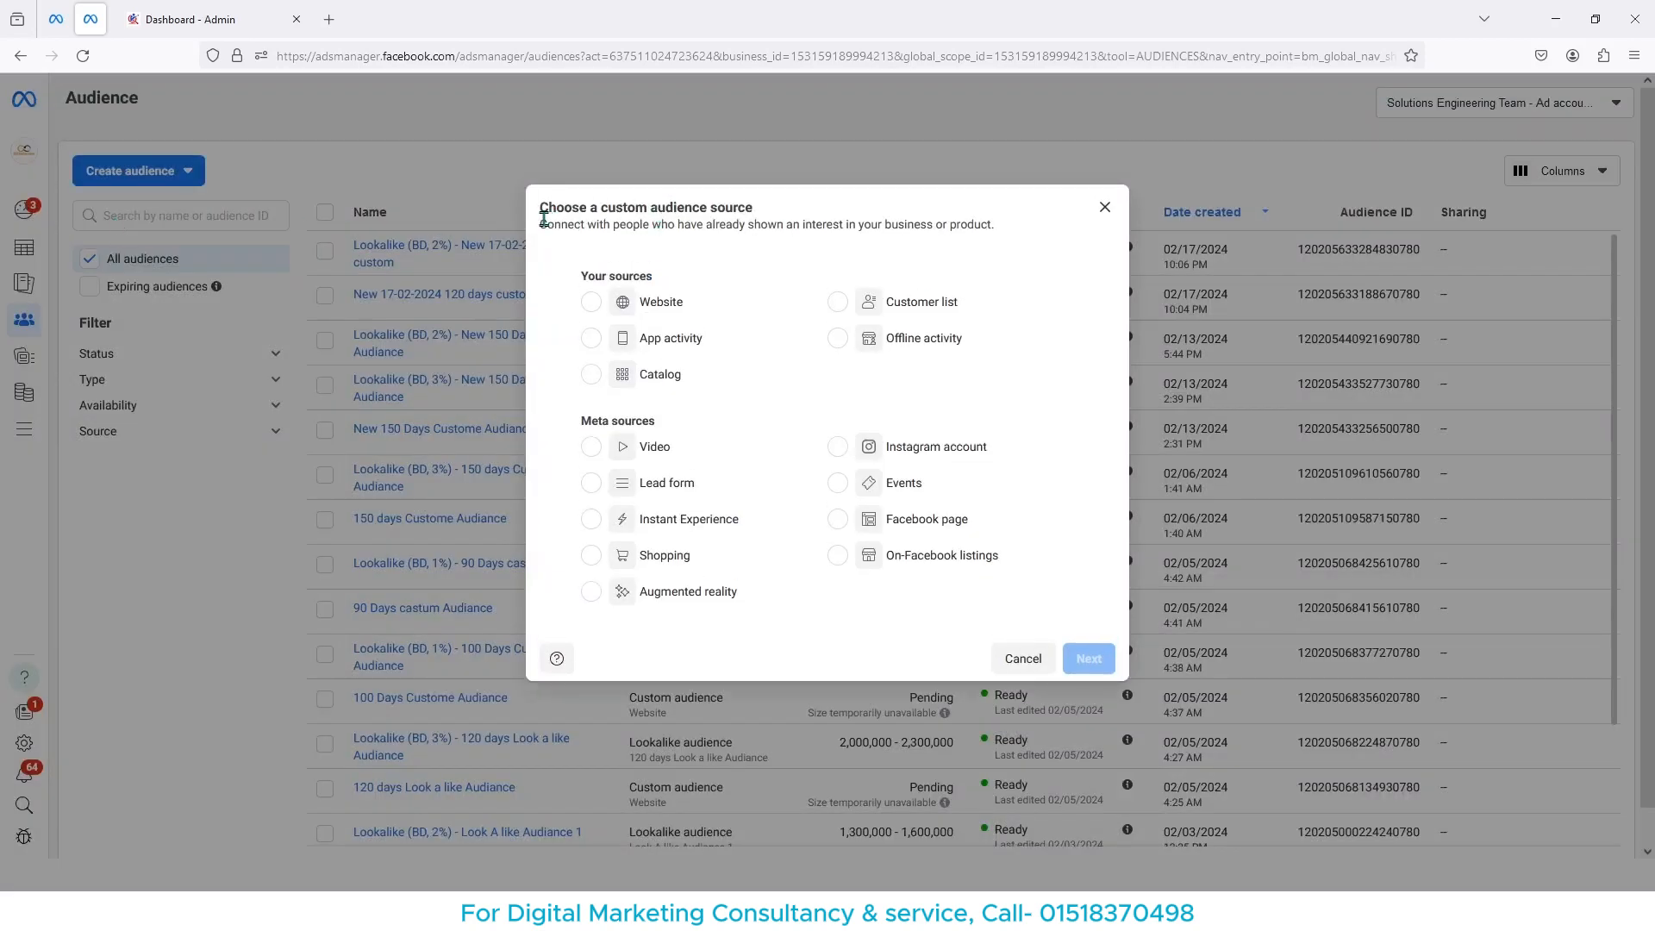
# - Examine the custom audience sources offered under Your sources and Meta sources
pyautogui.moveTo(544, 213); pyautogui.dragTo(764, 216)
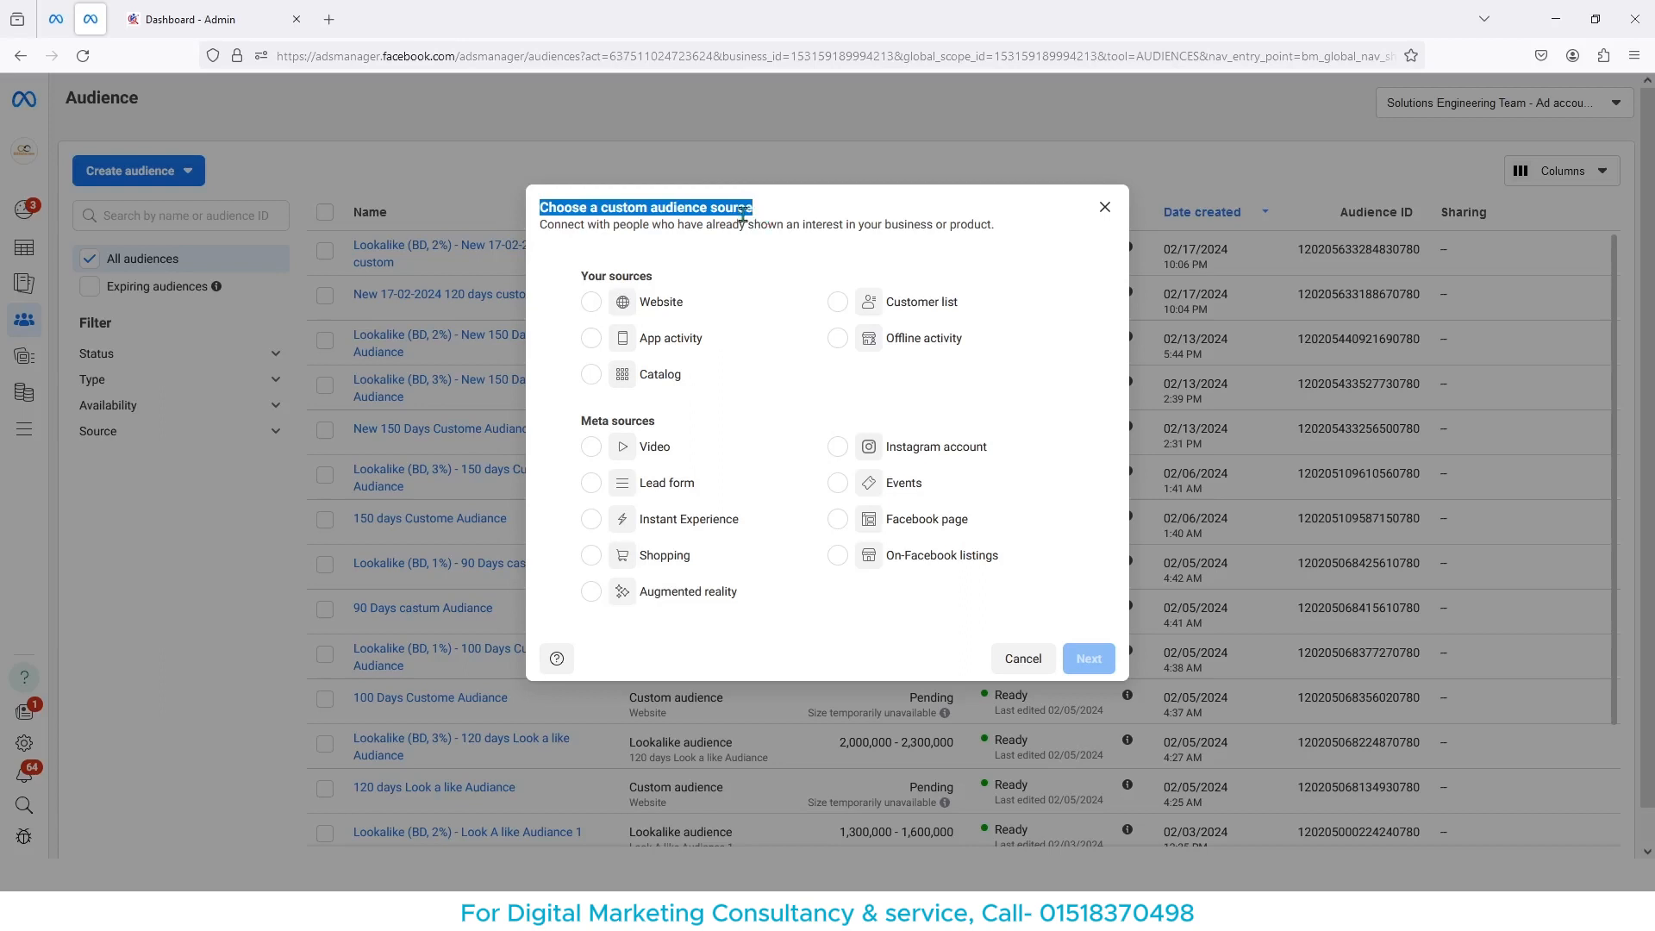
pyautogui.moveTo(577, 276); pyautogui.dragTo(677, 277)
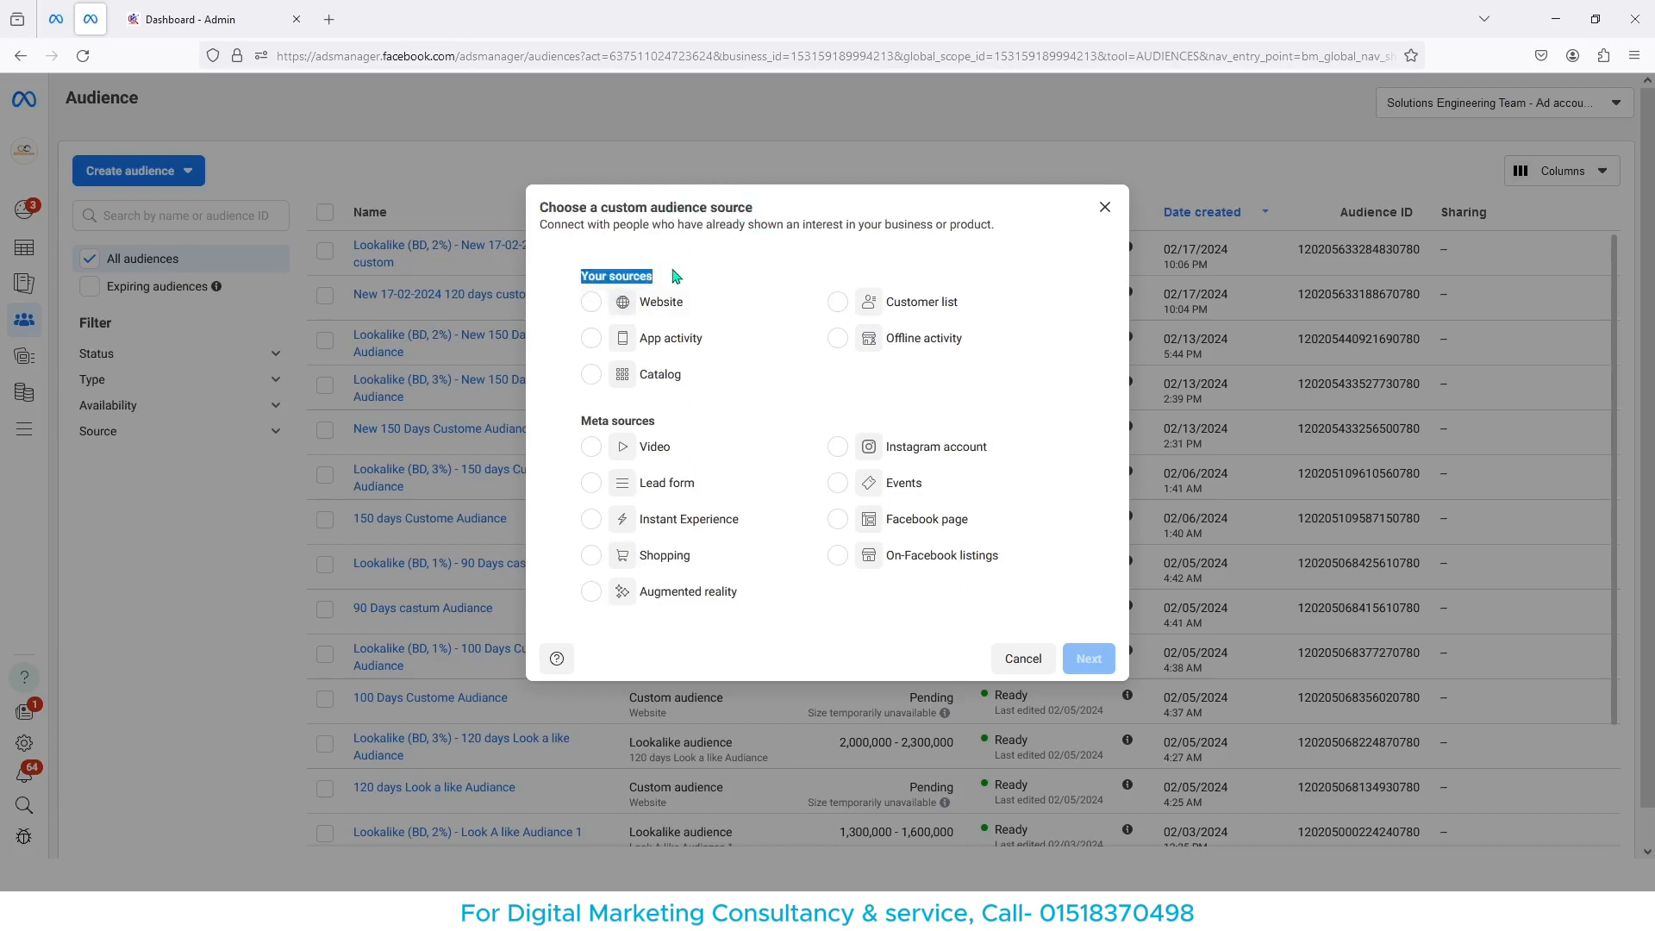
pyautogui.moveTo(579, 421); pyautogui.dragTo(668, 422)
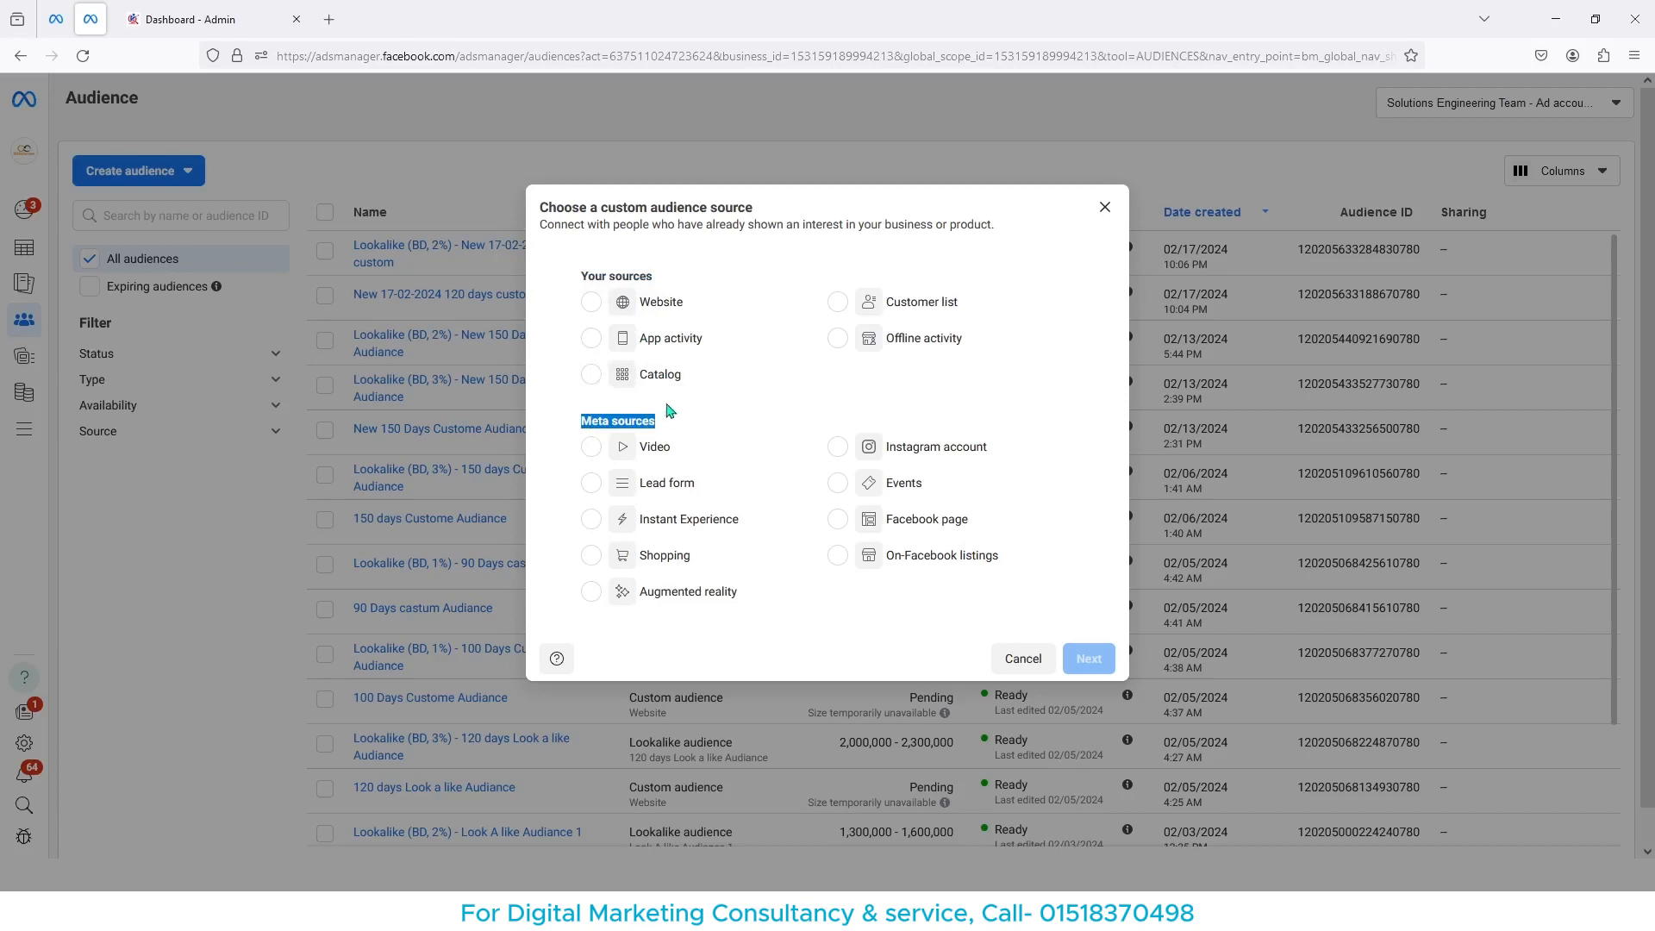
pyautogui.moveTo(583, 274); pyautogui.dragTo(678, 276)
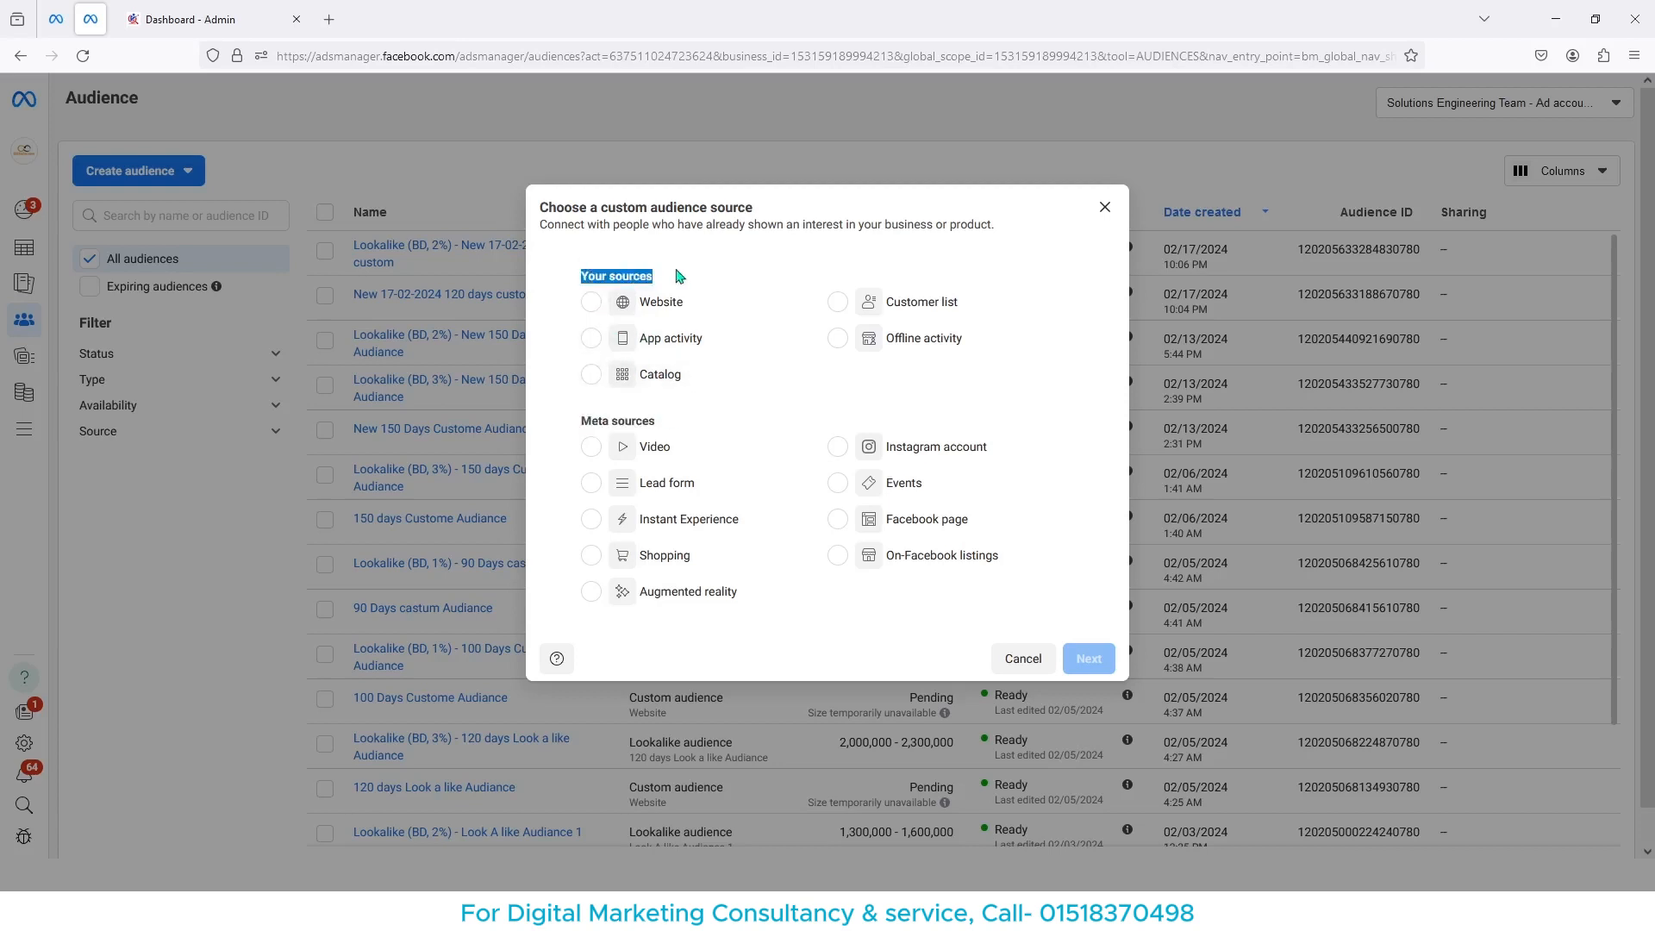
pyautogui.moveTo(567, 423); pyautogui.dragTo(662, 417)
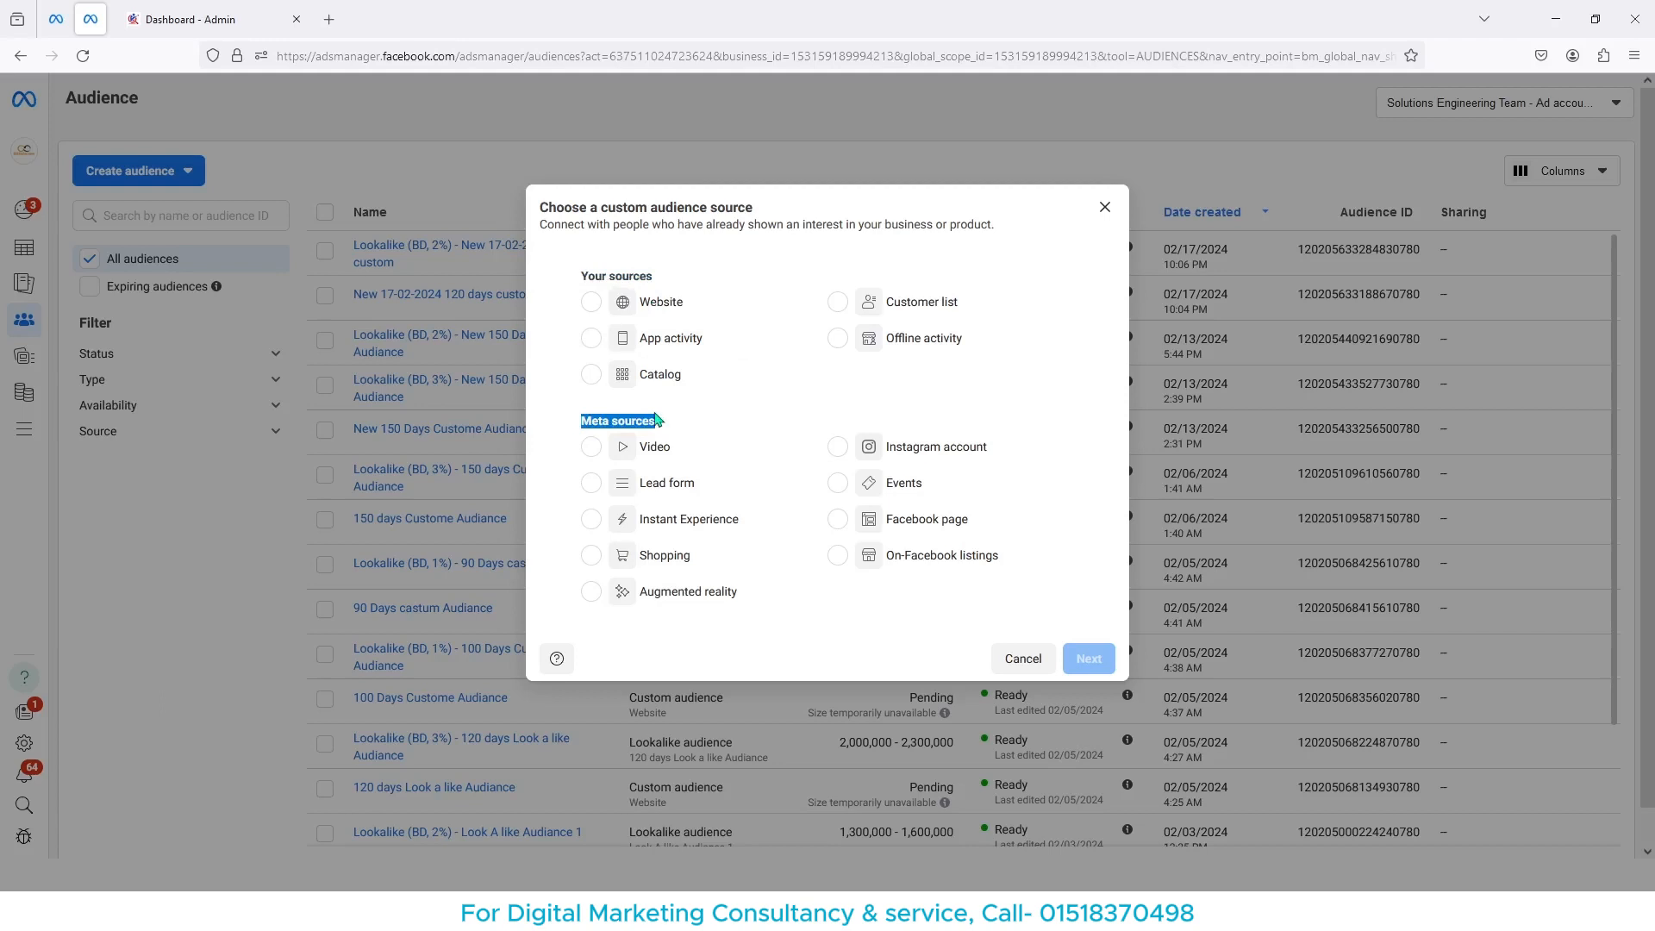
pyautogui.click(599, 276)
pyautogui.moveTo(700, 303)
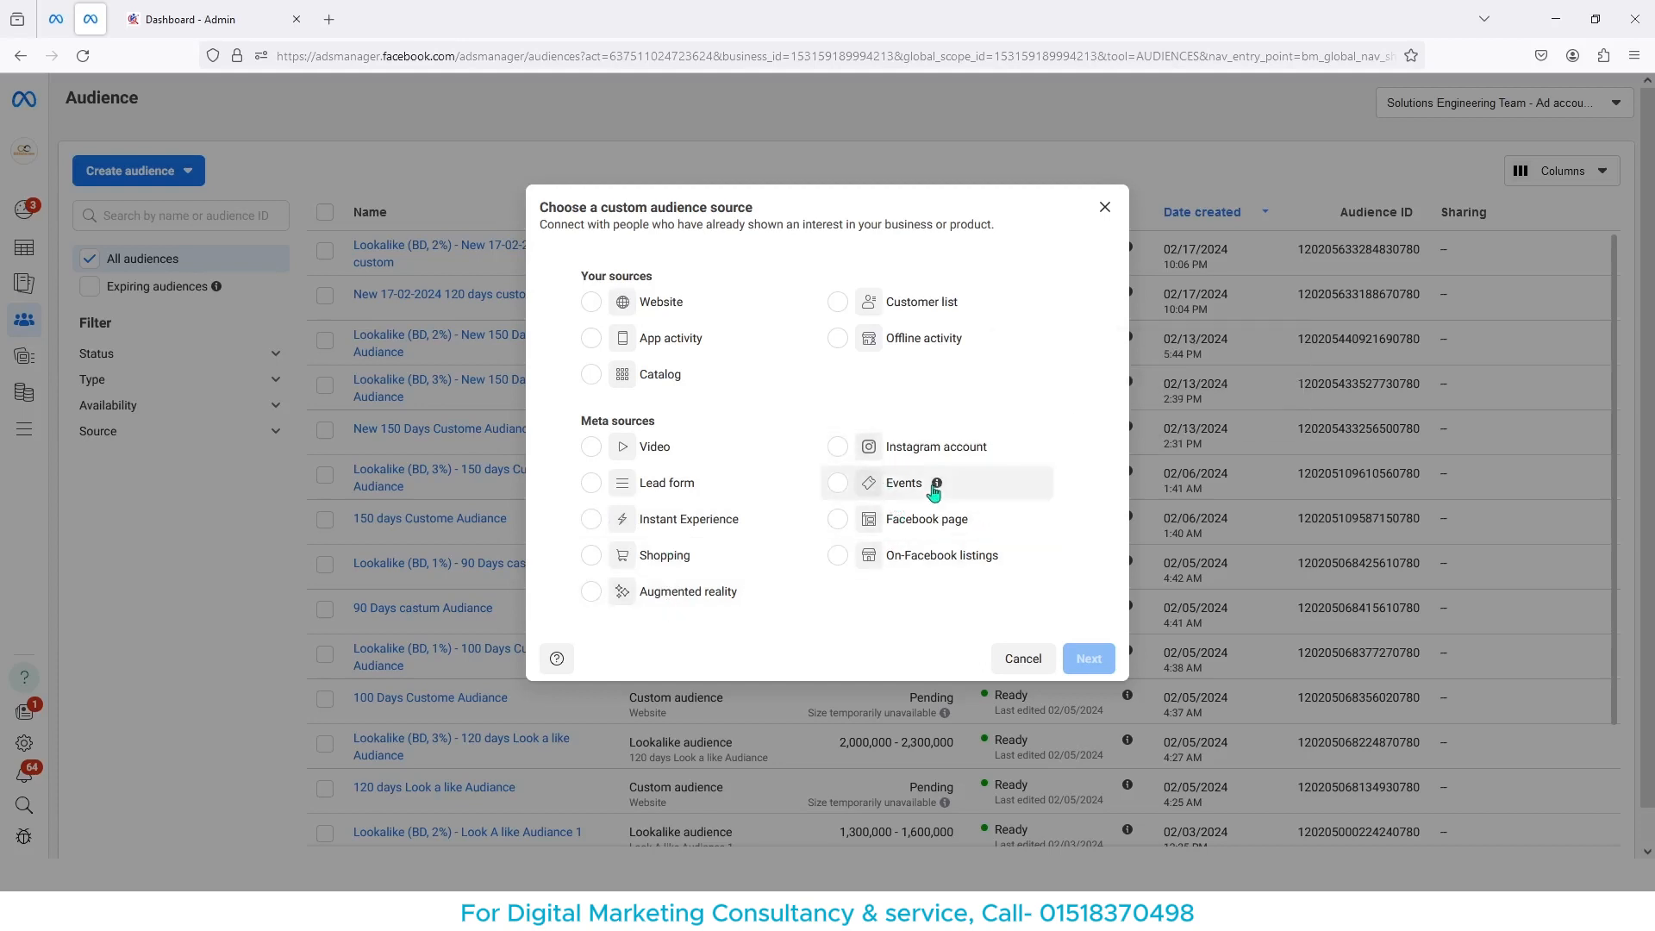
pyautogui.moveTo(935, 488)
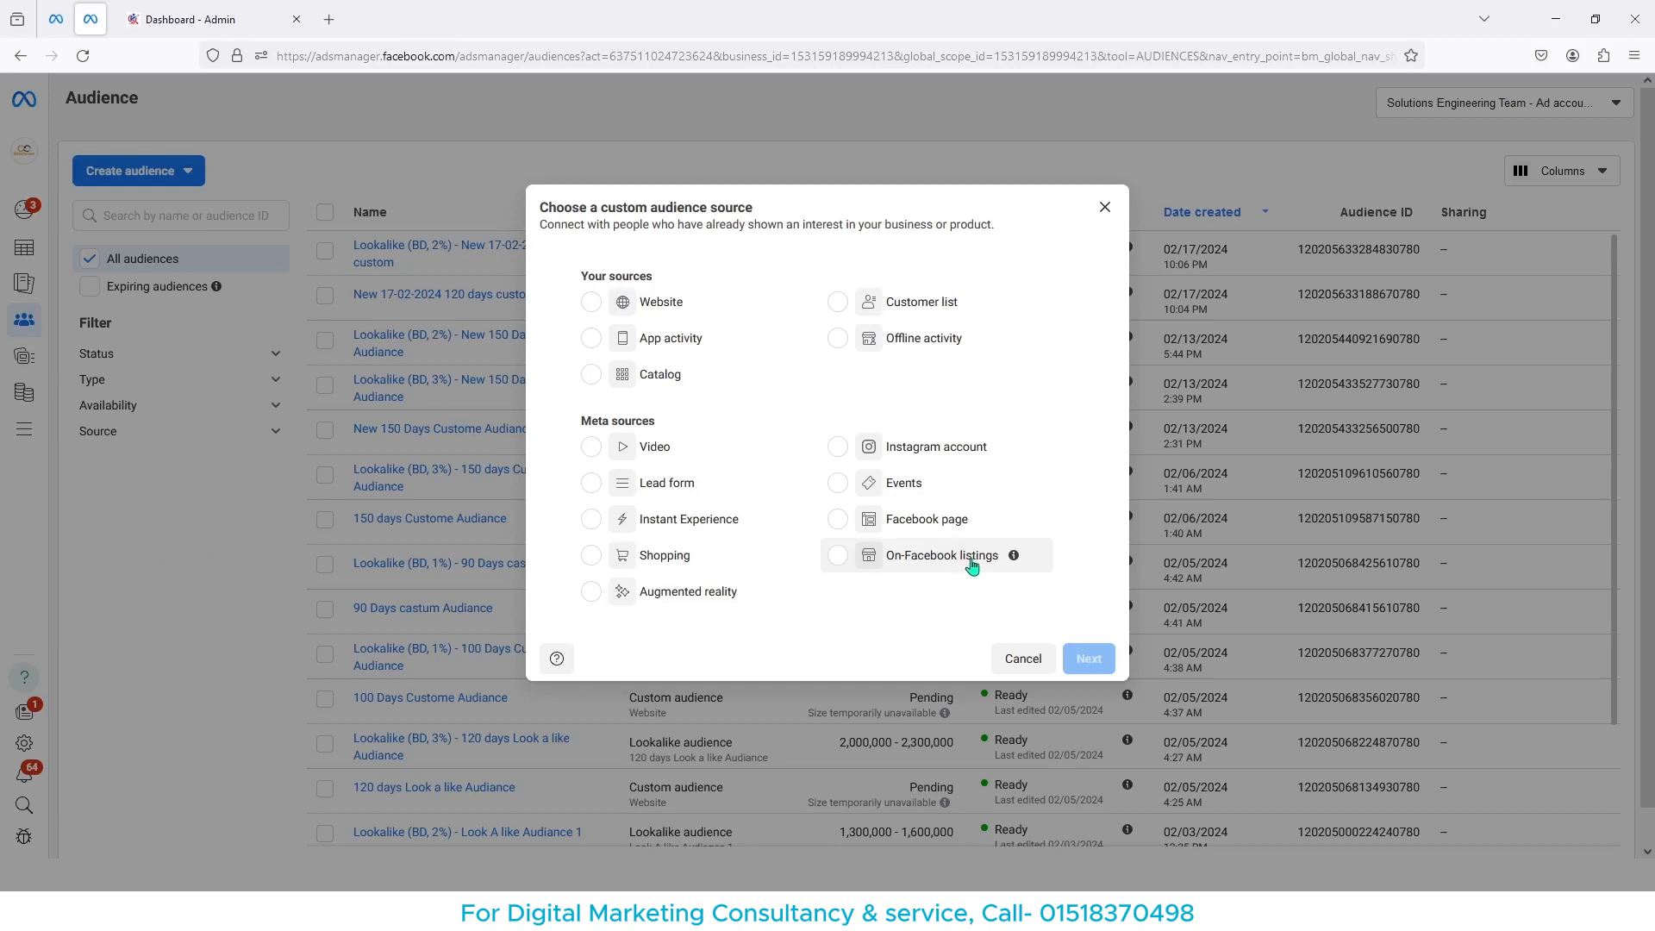
# - Choose Website as the custom audience source and select EEEbazar.com's Pixel 75 as the pixel
pyautogui.click(617, 313)
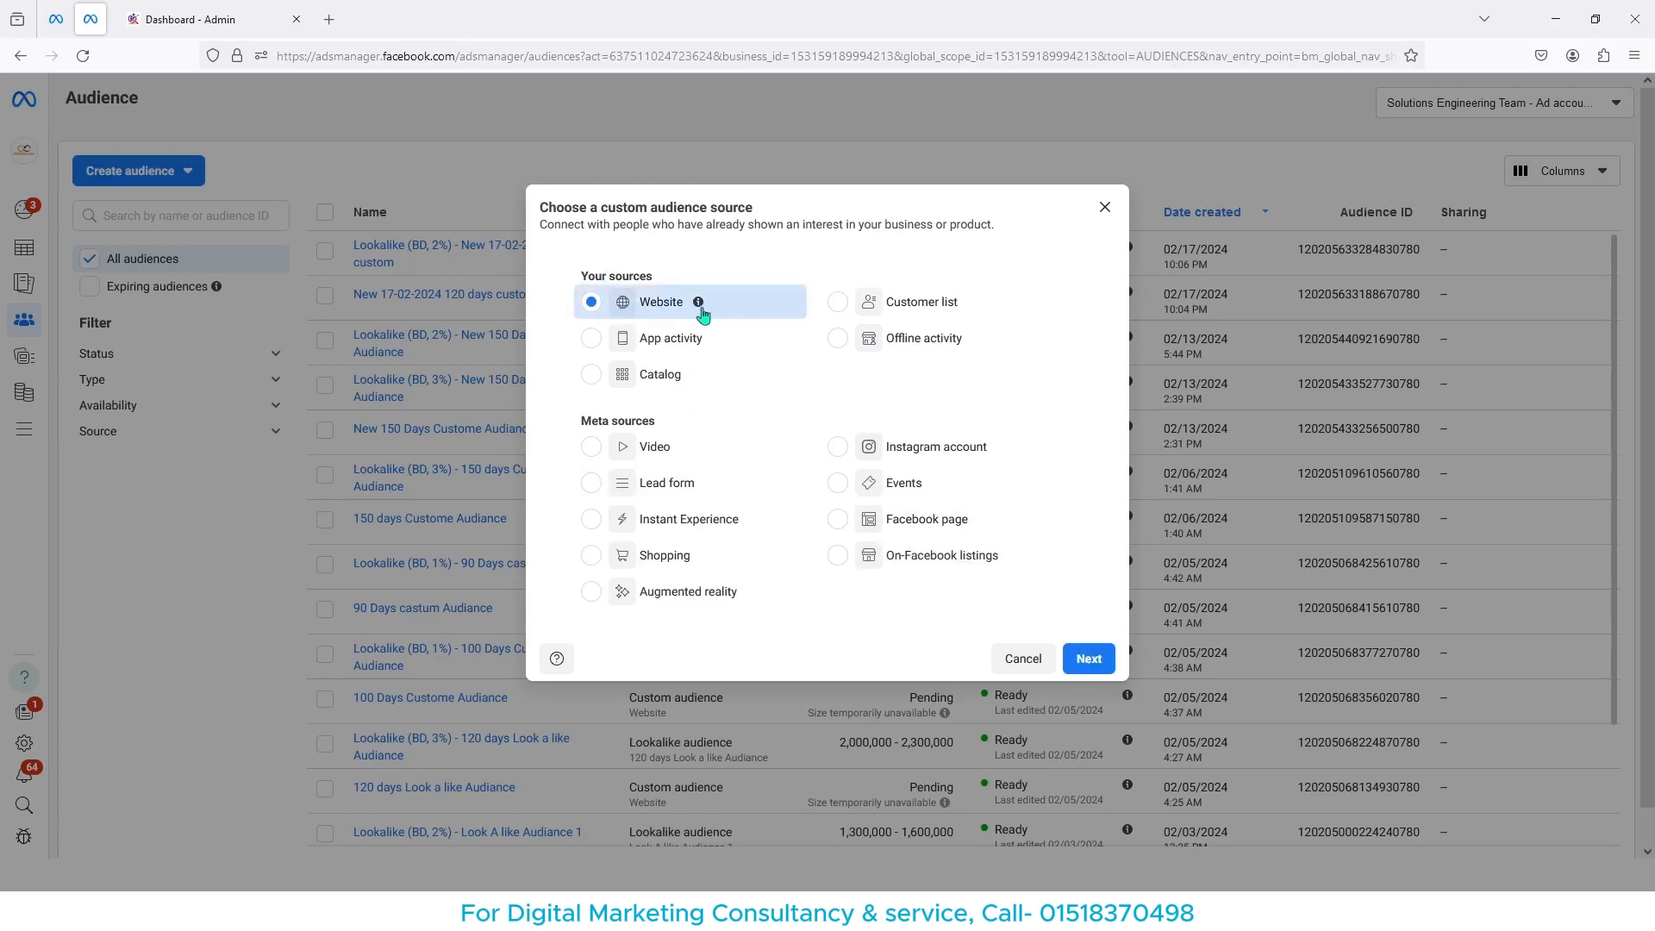
pyautogui.click(1097, 670)
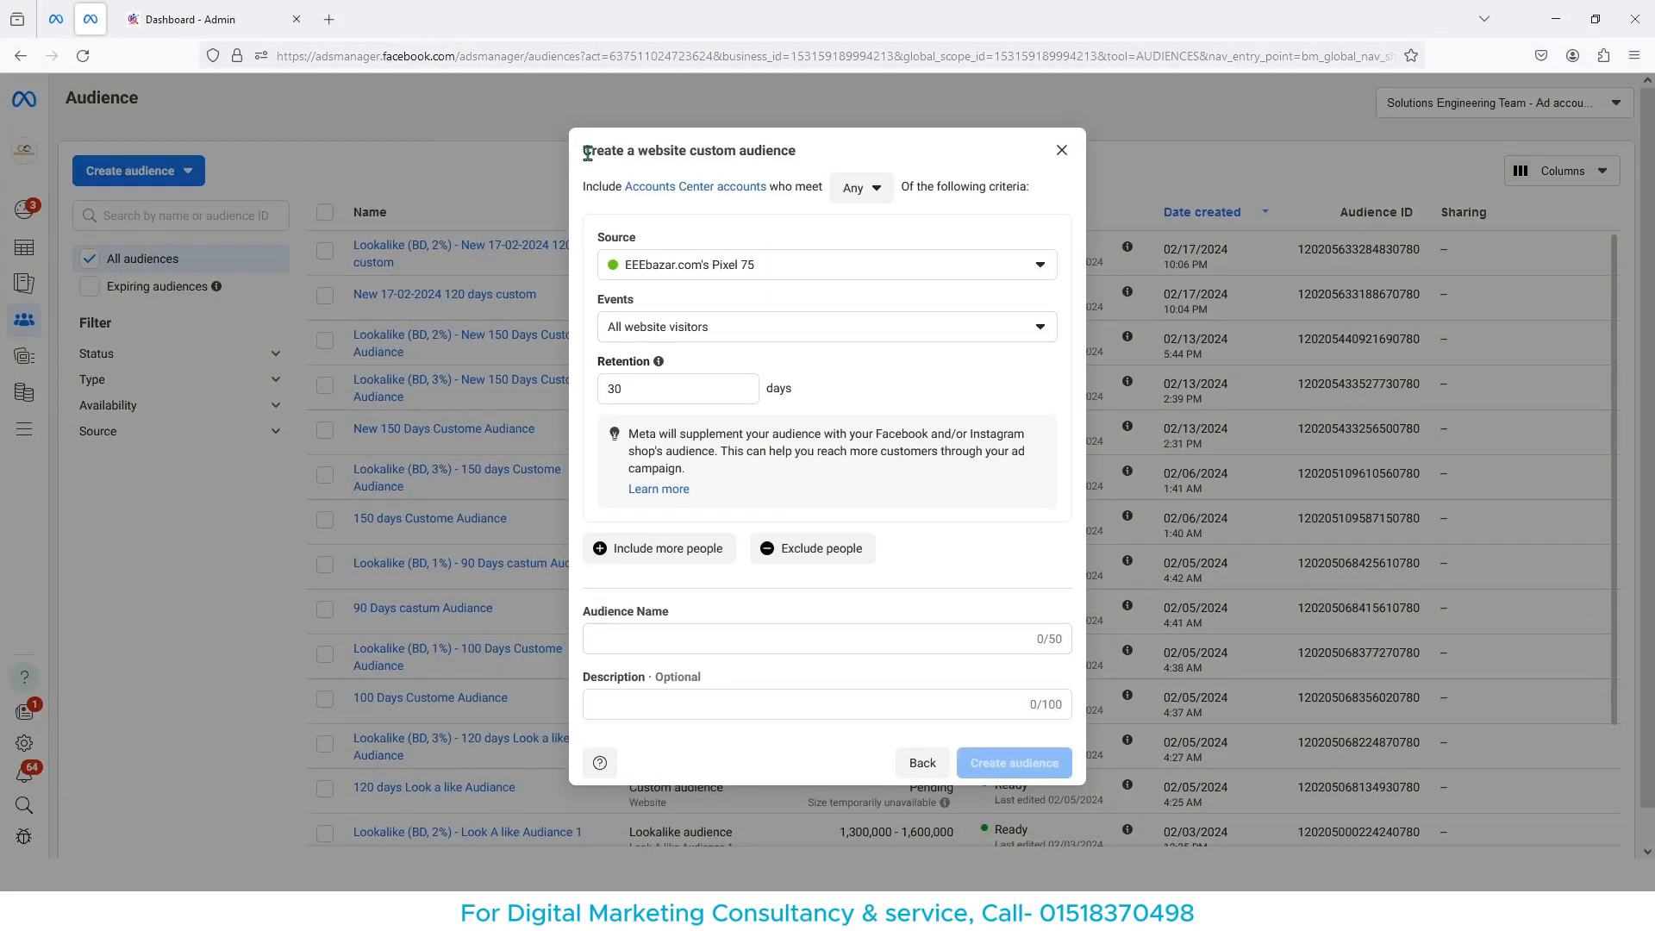
pyautogui.moveTo(583, 150); pyautogui.dragTo(814, 158)
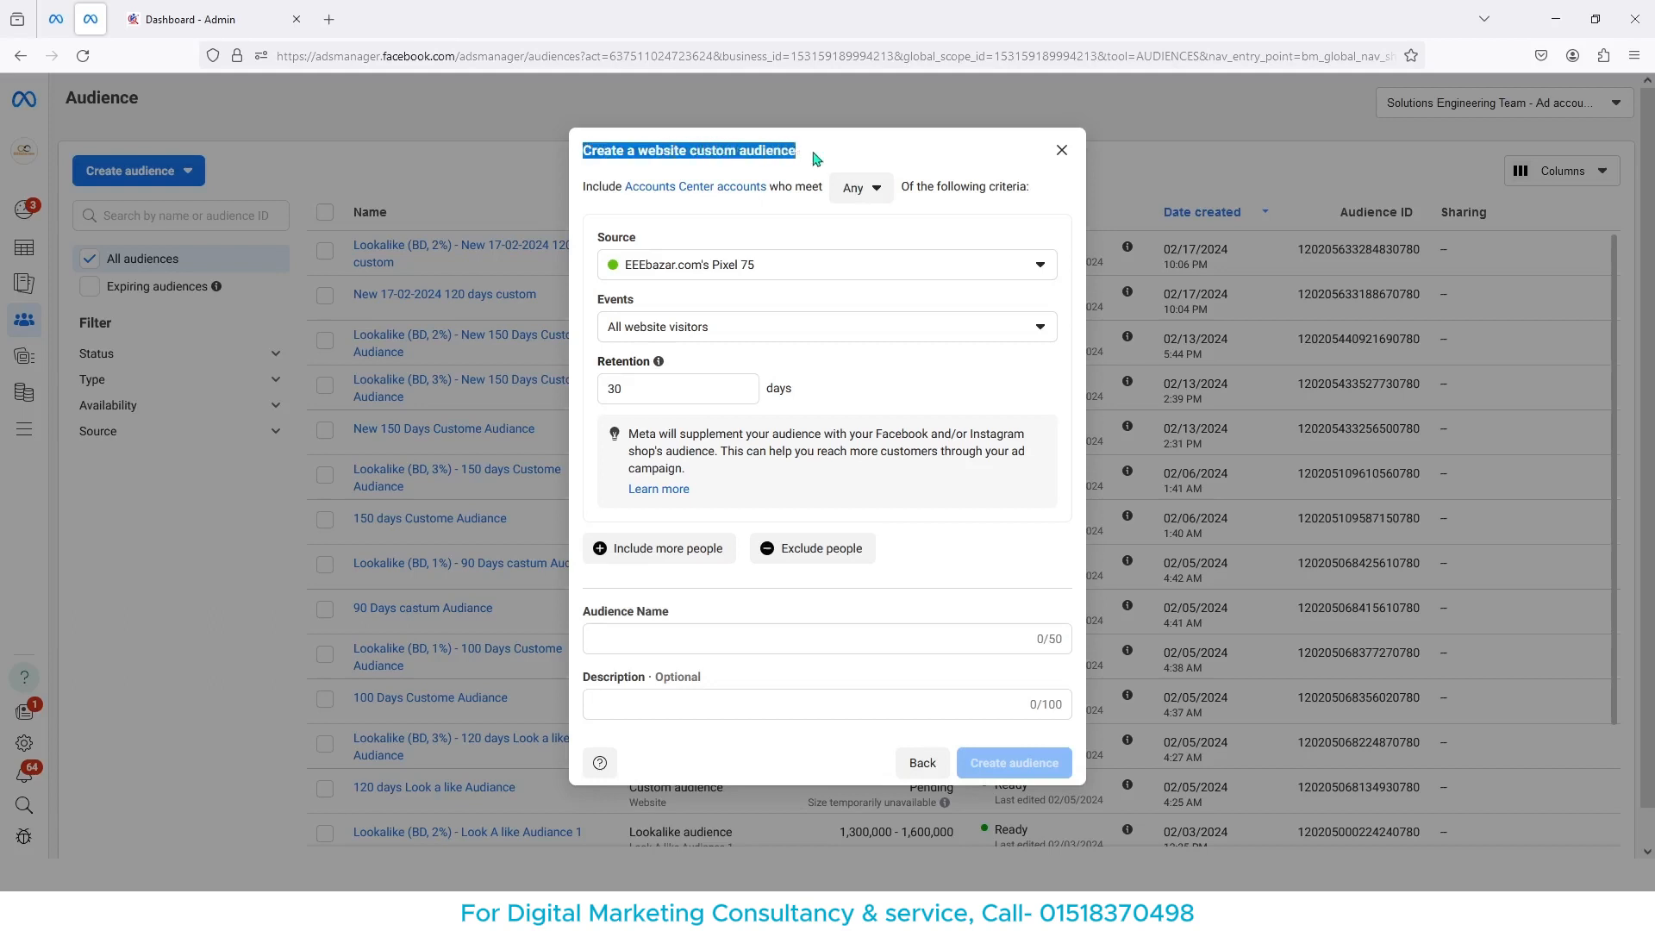
pyautogui.click(681, 242)
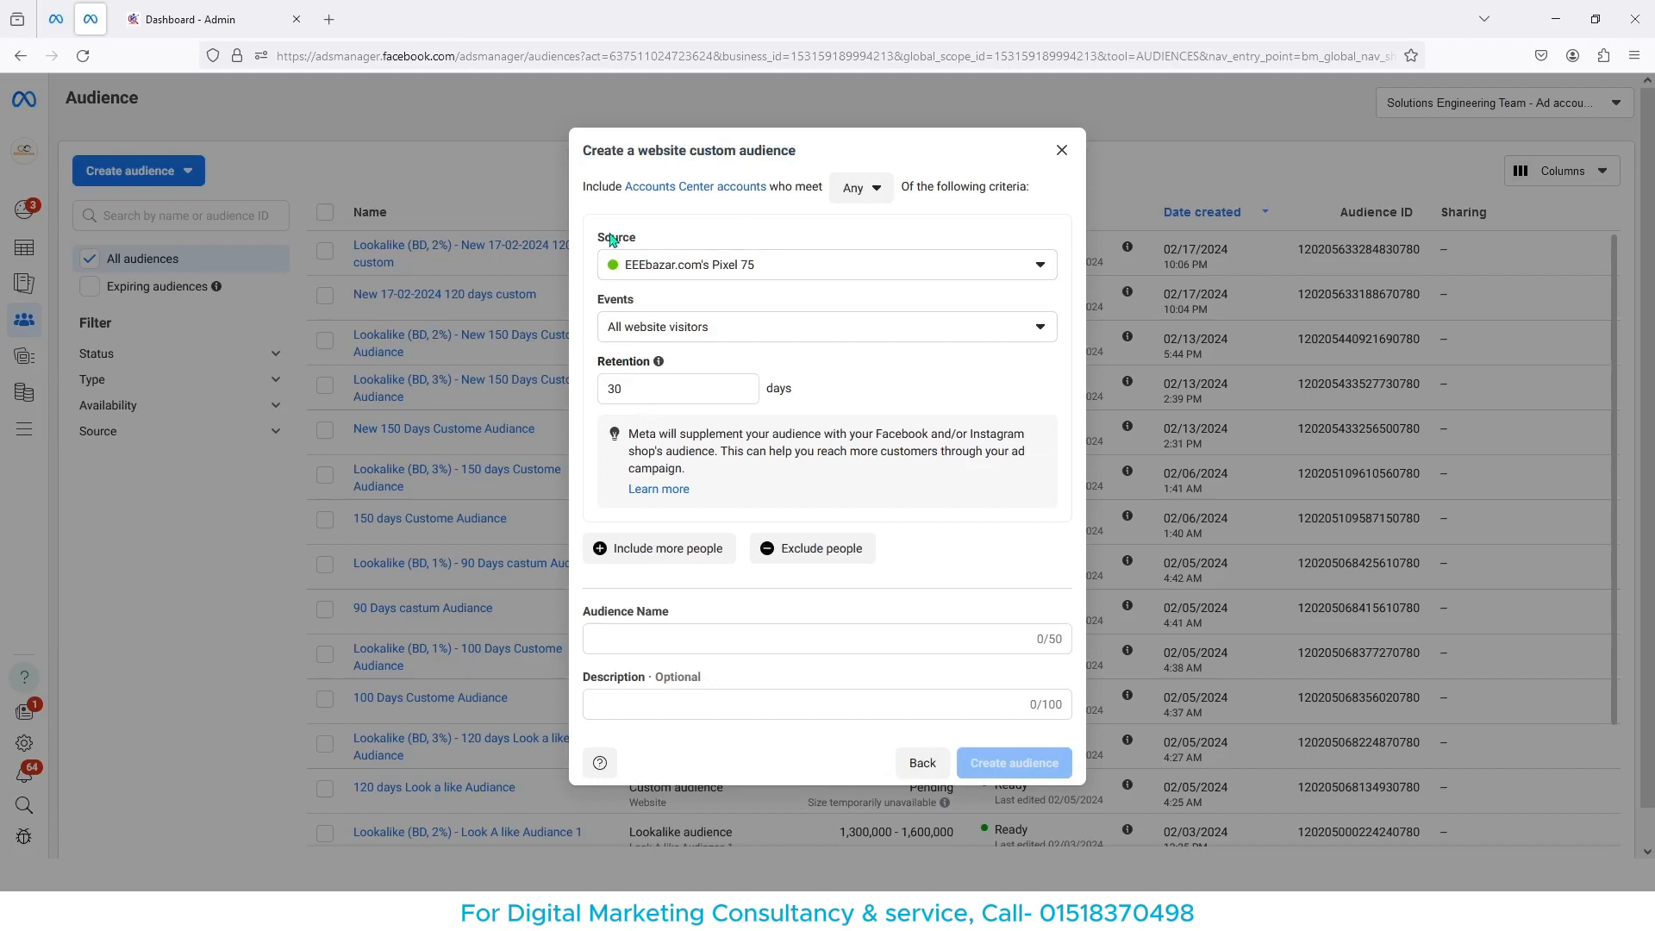
pyautogui.doubleClick(620, 240)
pyautogui.click(828, 273)
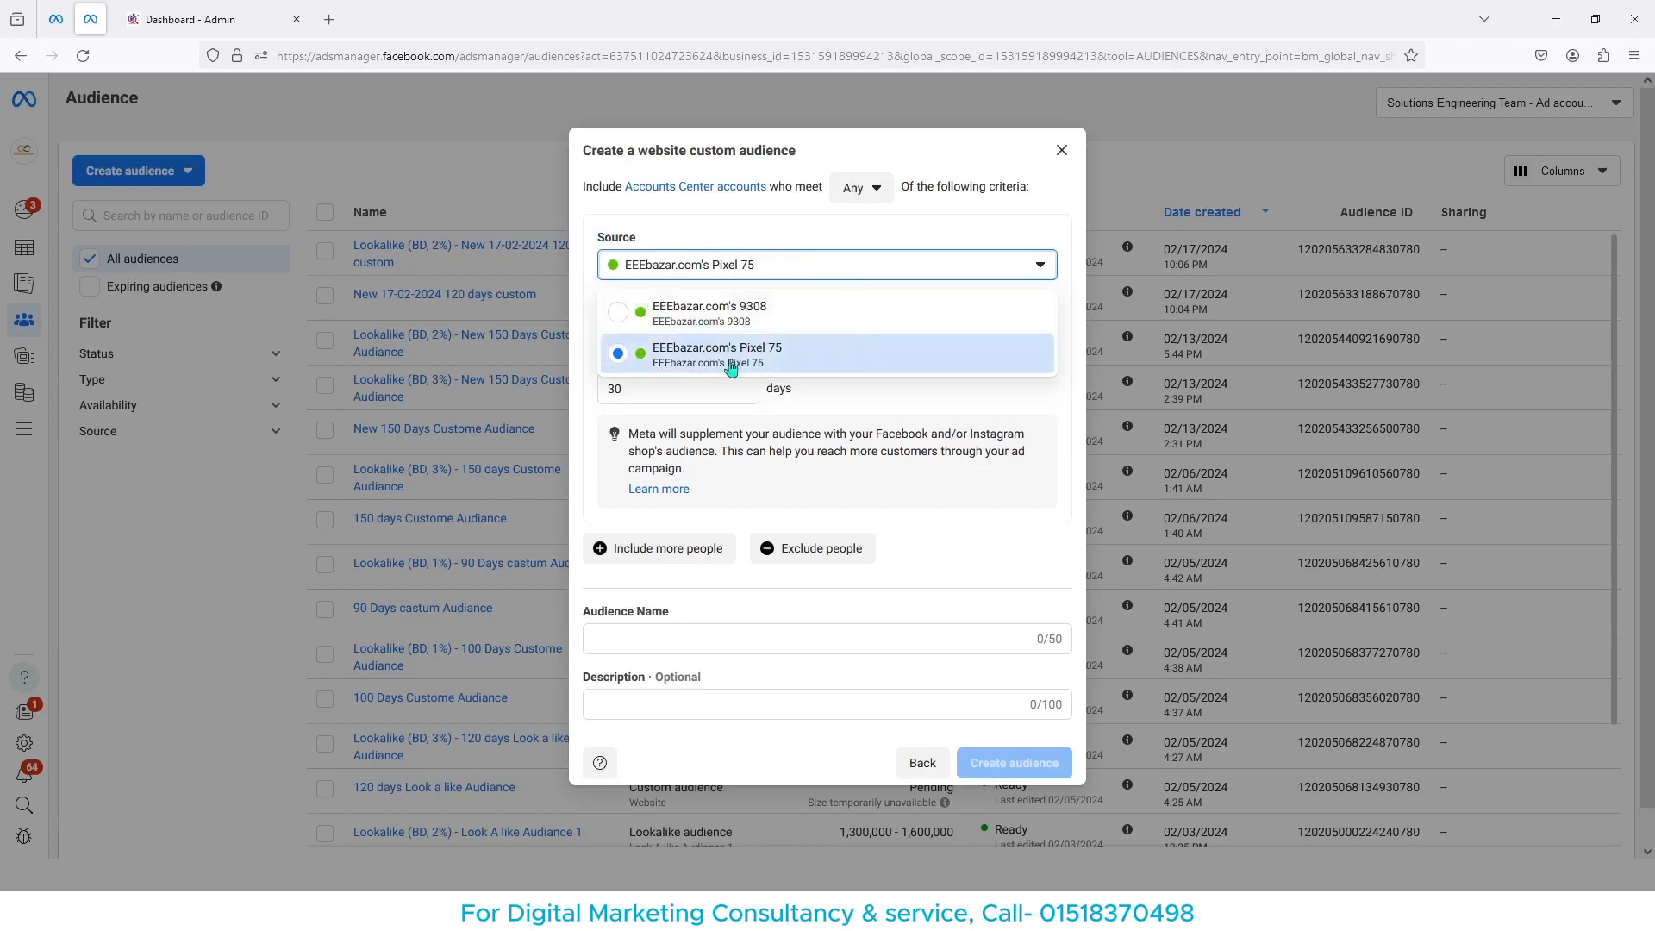
pyautogui.click(767, 357)
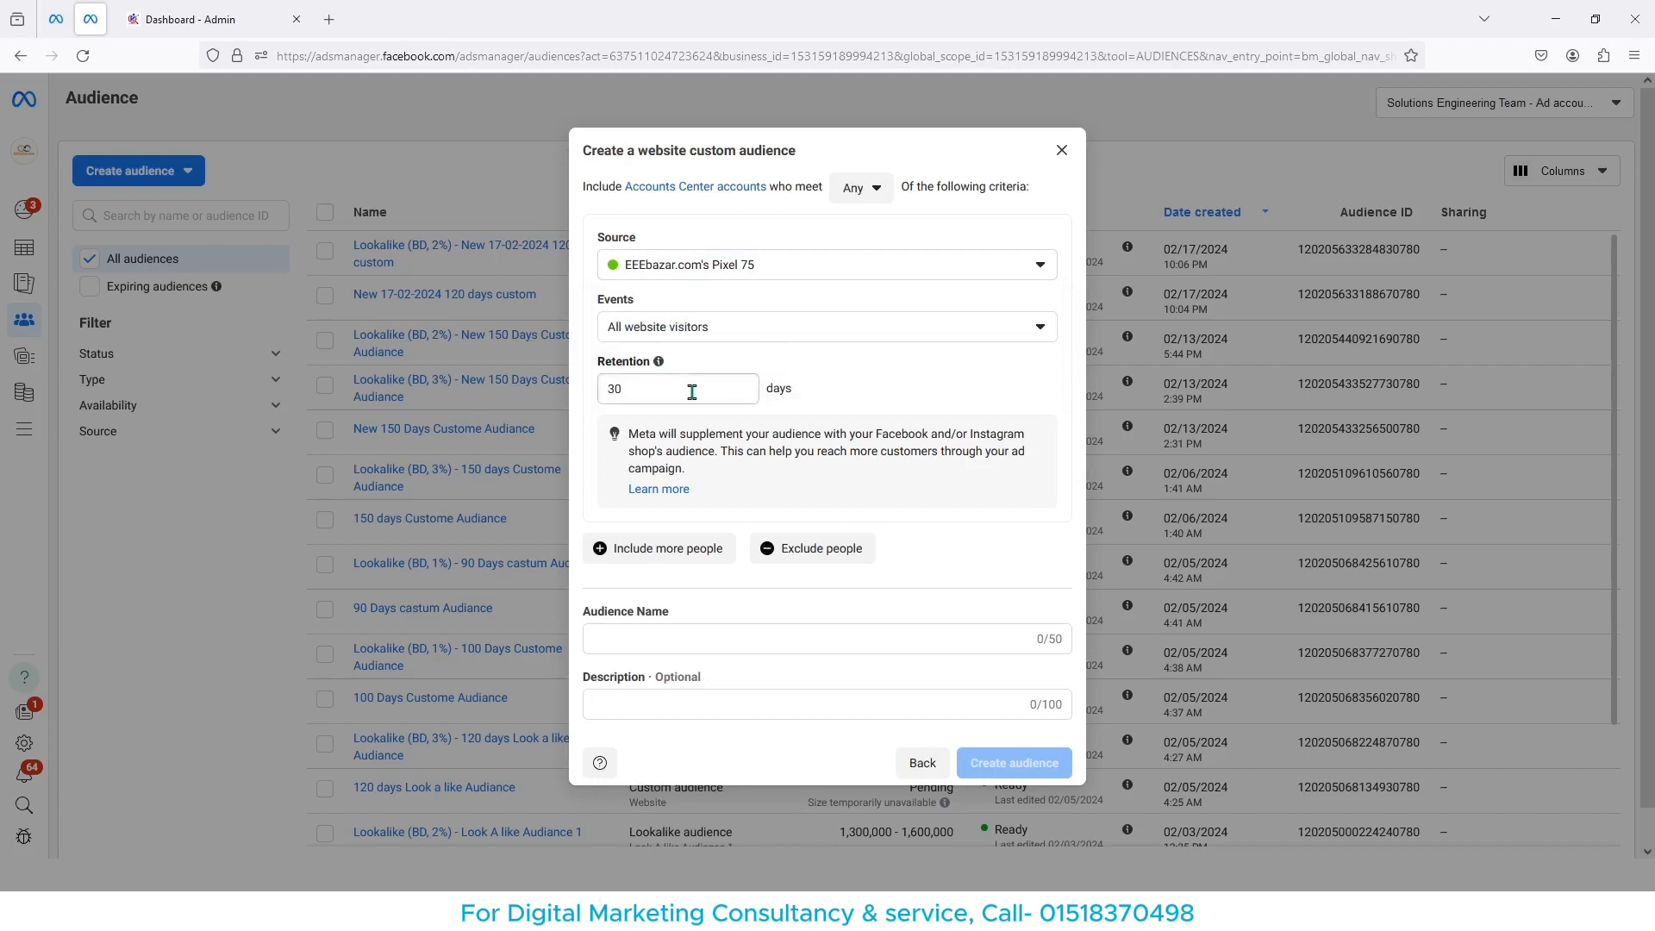
# - Set the first audience criterion to the ViewContent event with a retention of 90 days
pyautogui.click(811, 329)
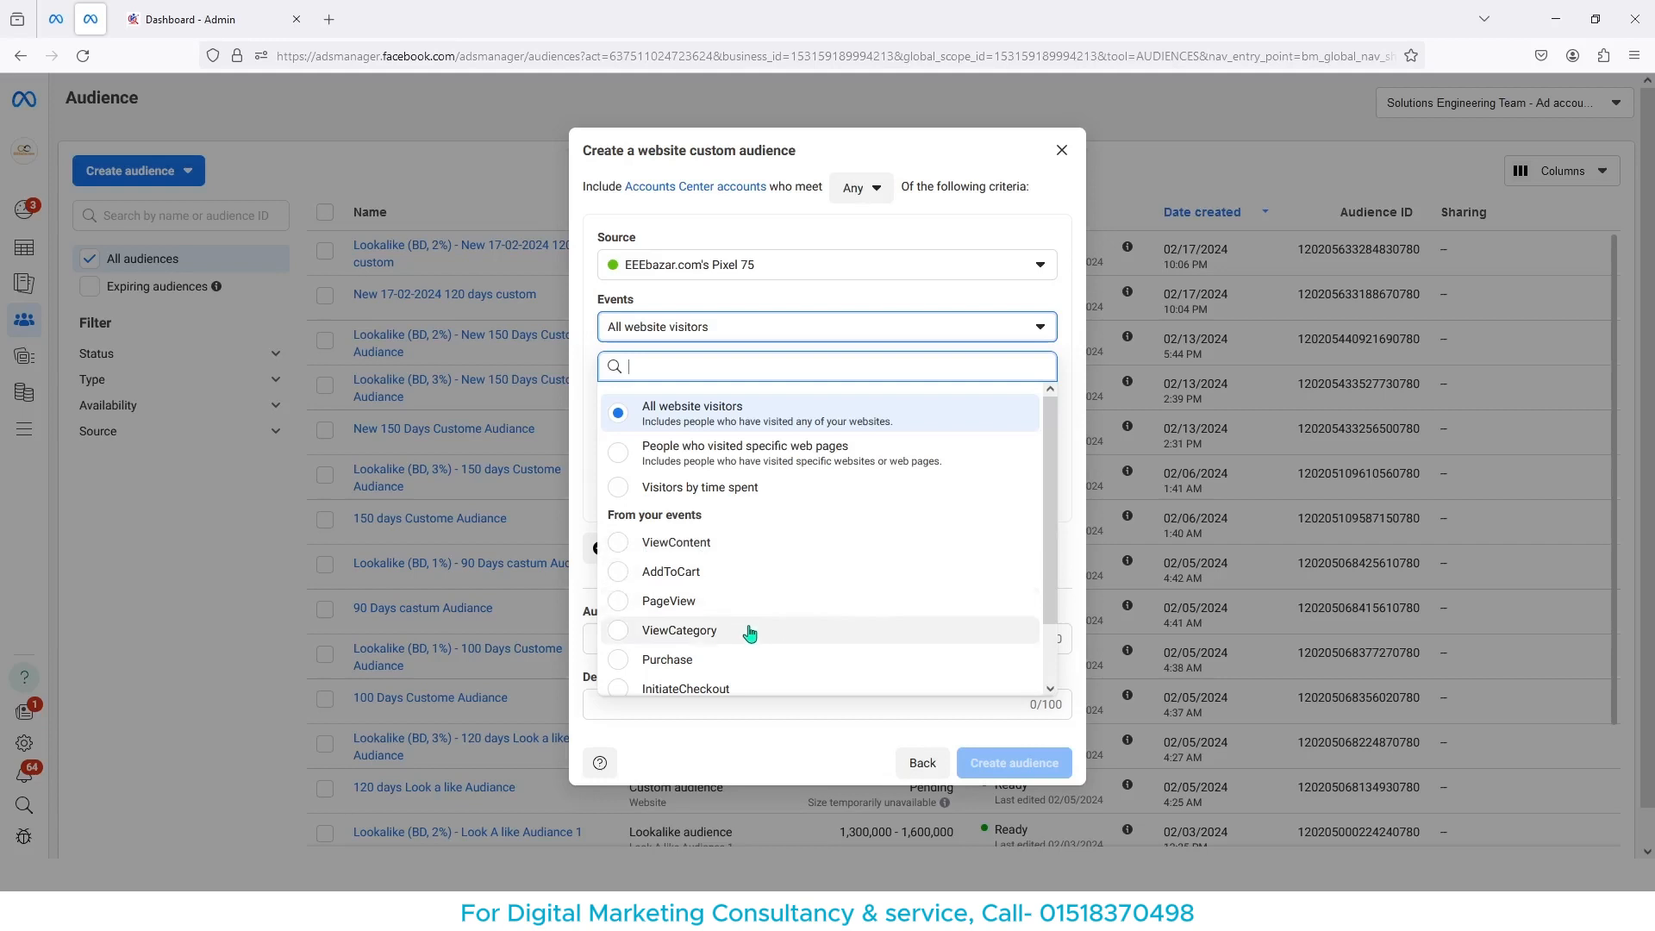
pyautogui.scroll(-1, 833, 646)
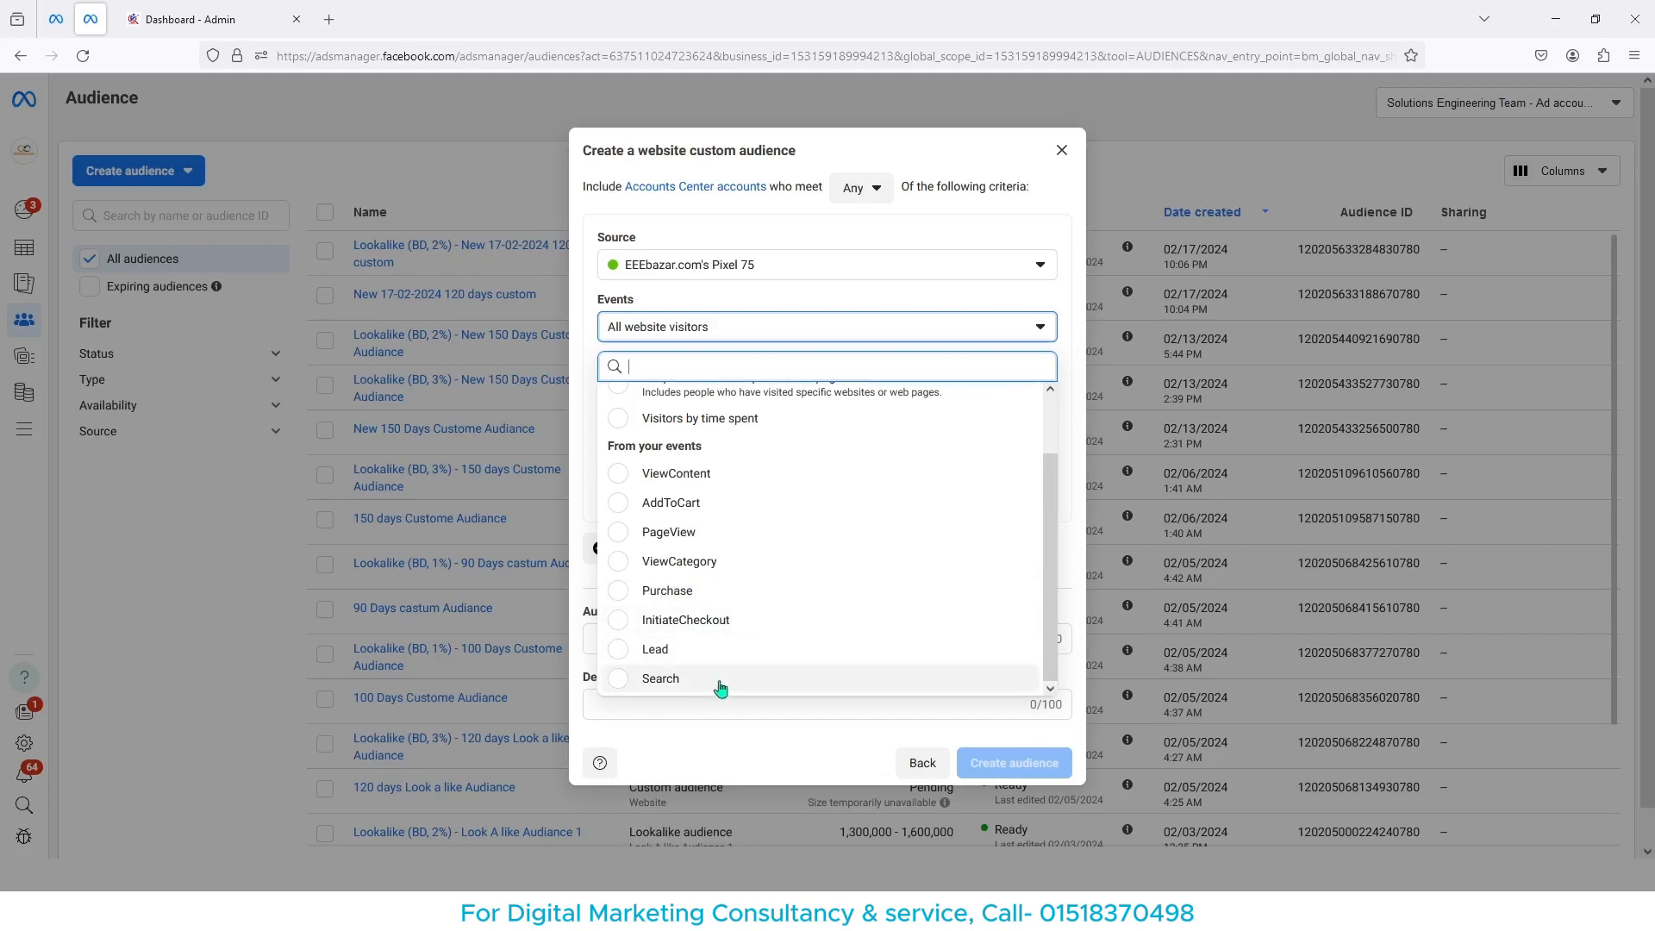
pyautogui.scroll(1, 726, 678)
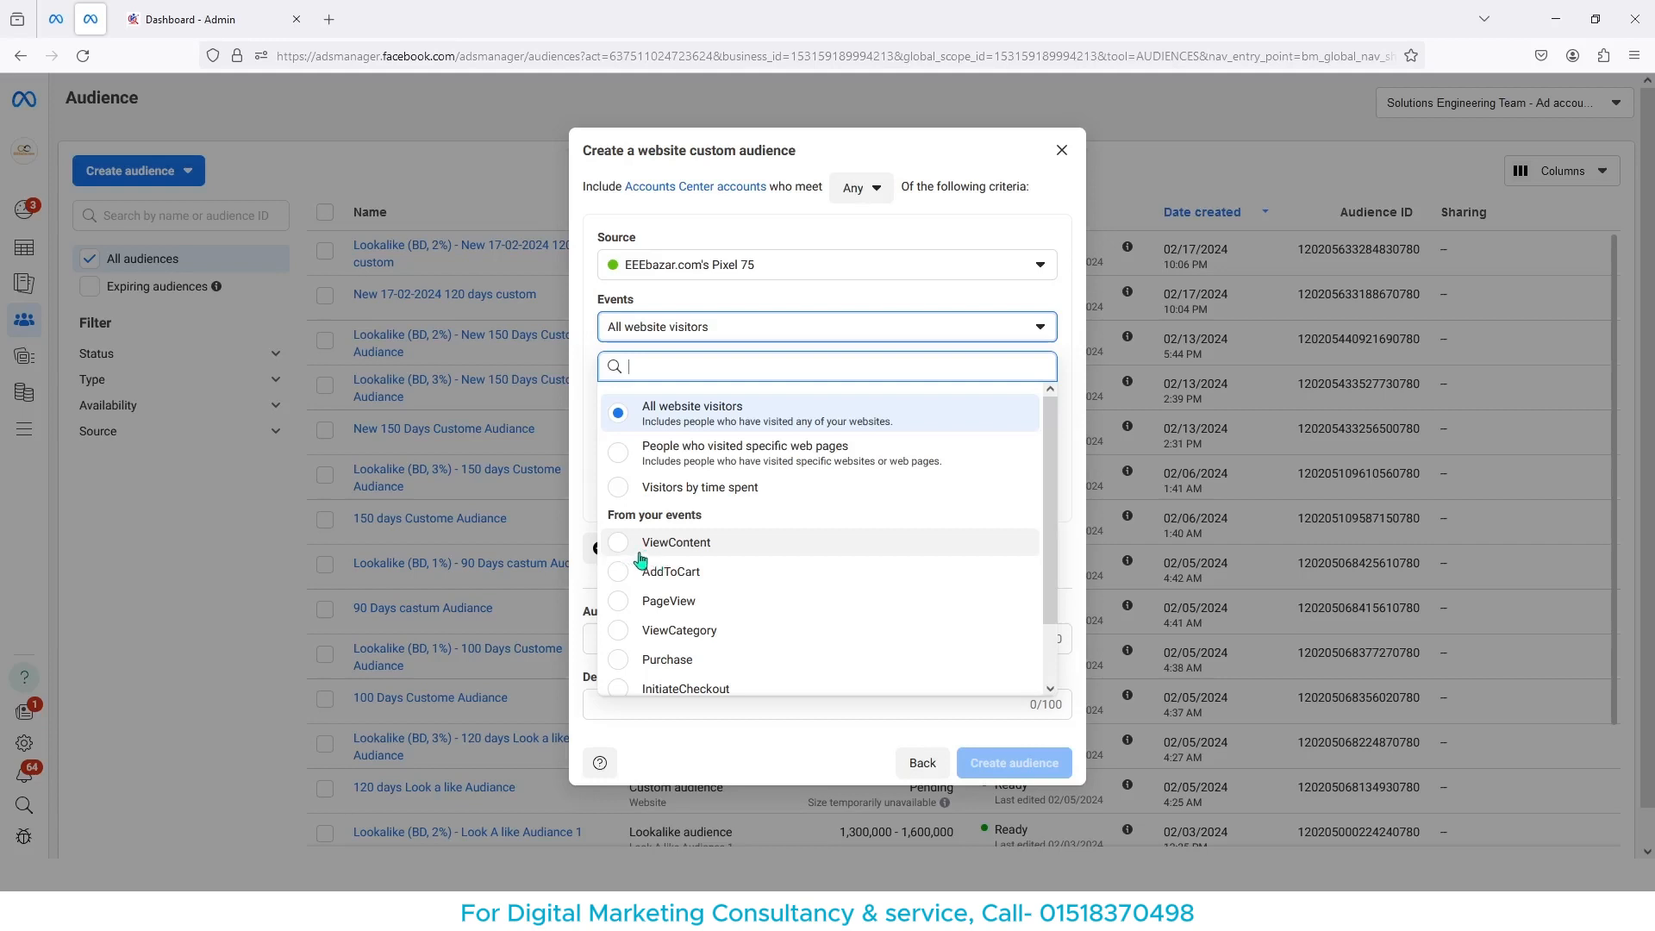
pyautogui.click(703, 546)
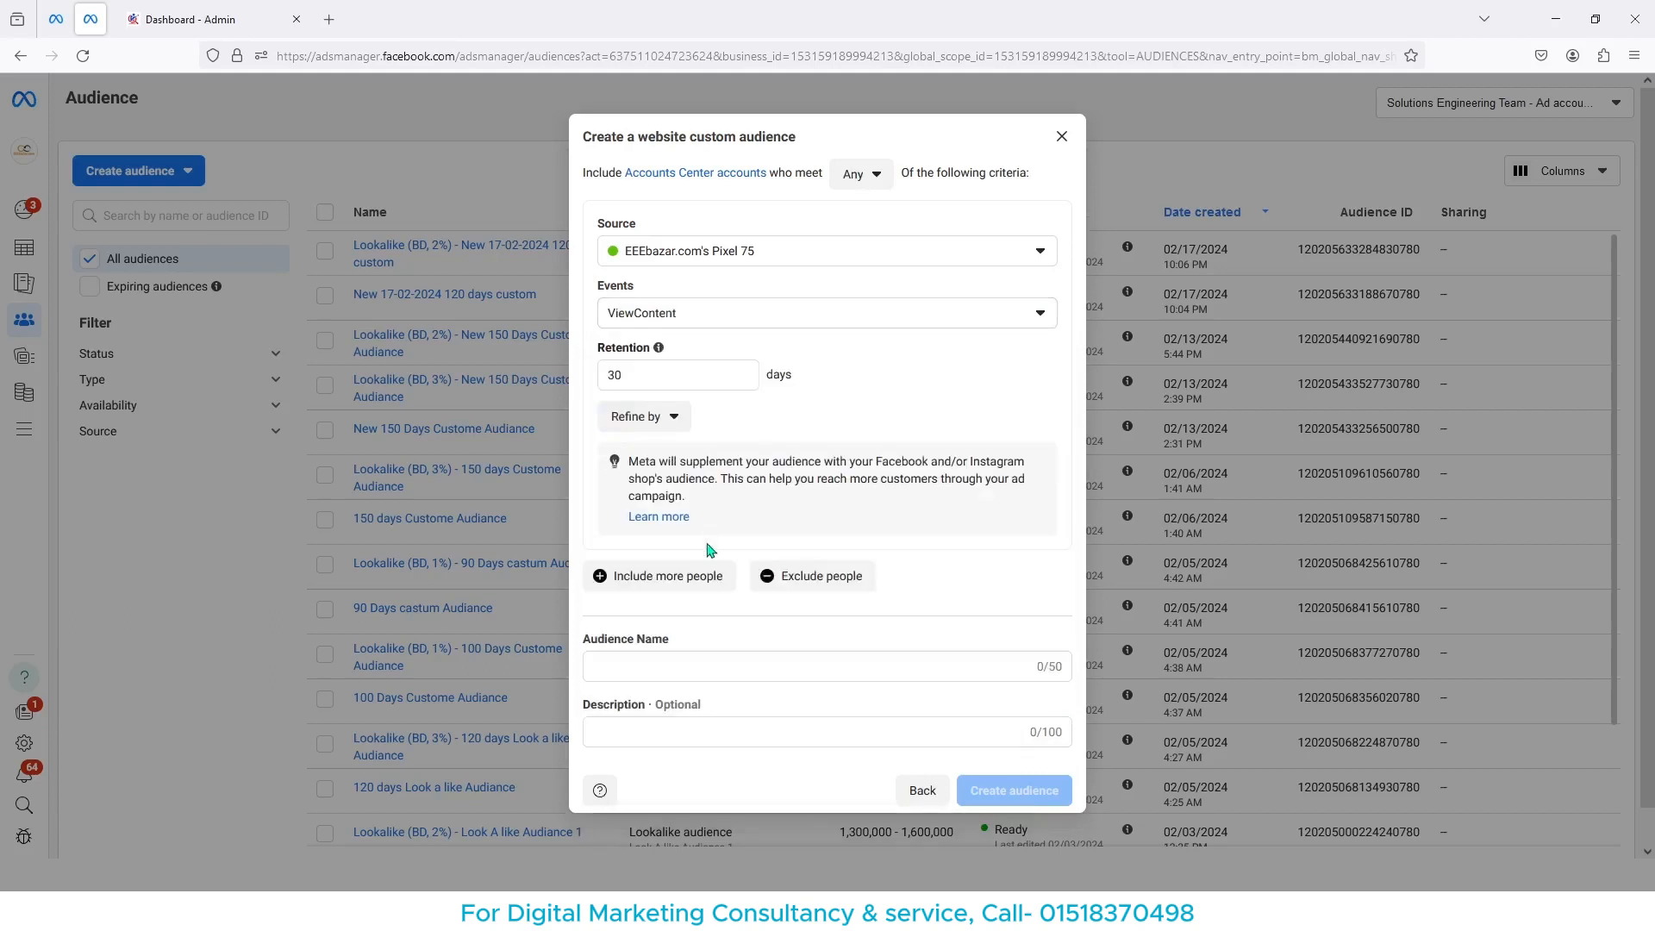
pyautogui.click(623, 379)
pyautogui.doubleClick(657, 382)
pyautogui.press('BackSpace')
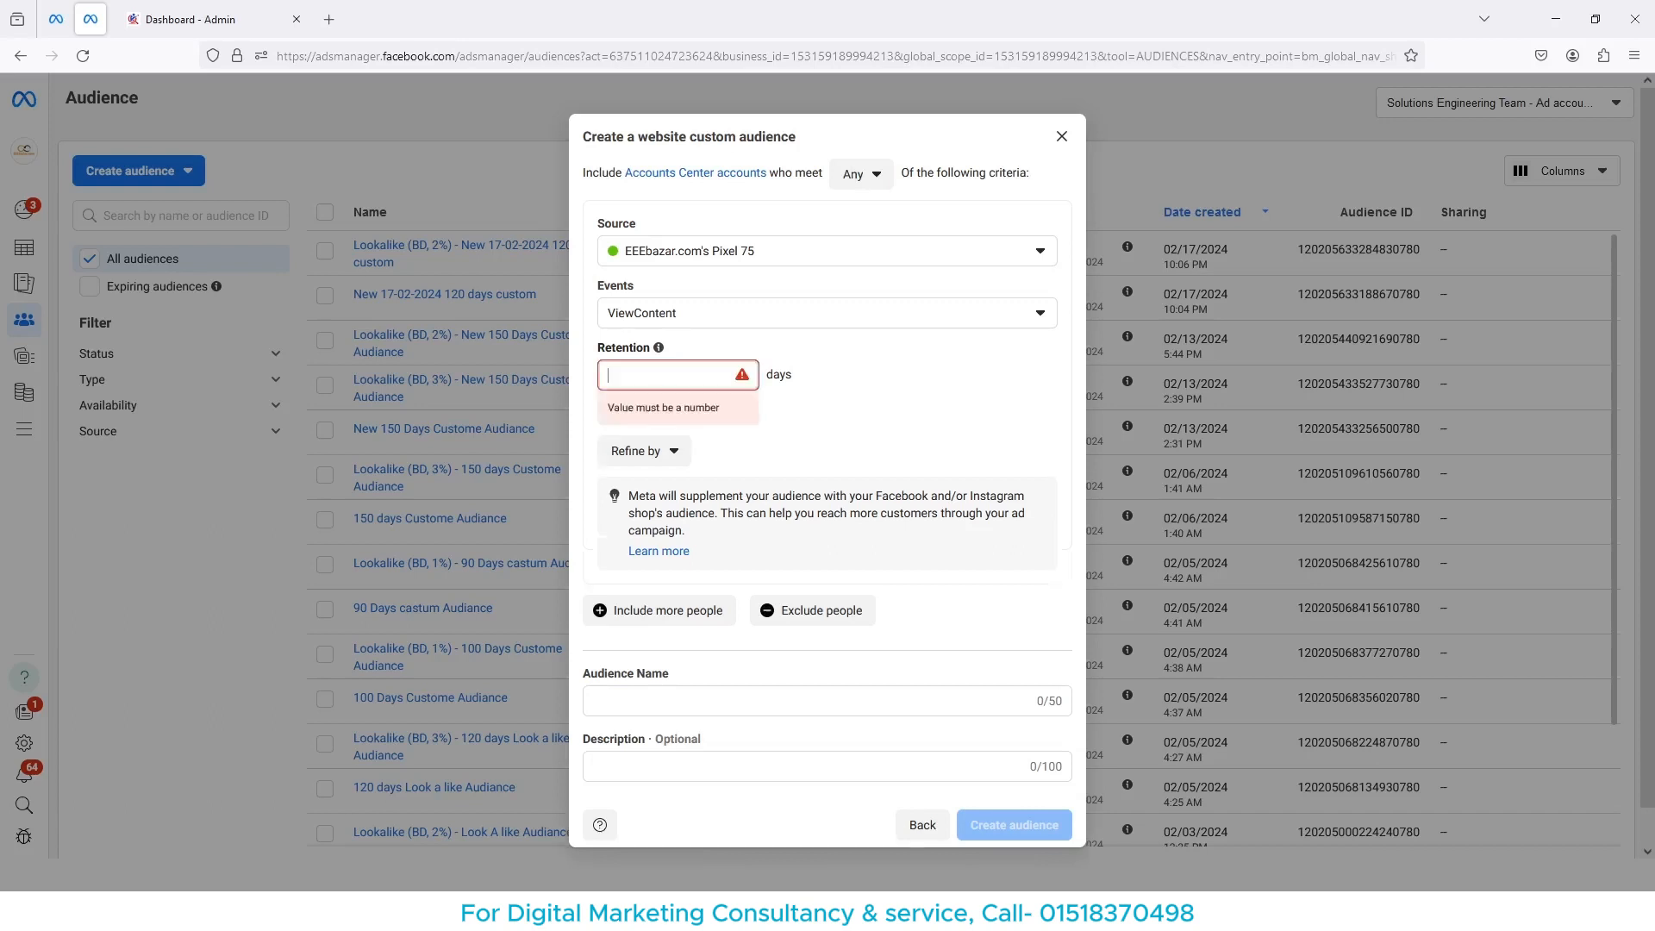
pyautogui.write('90')
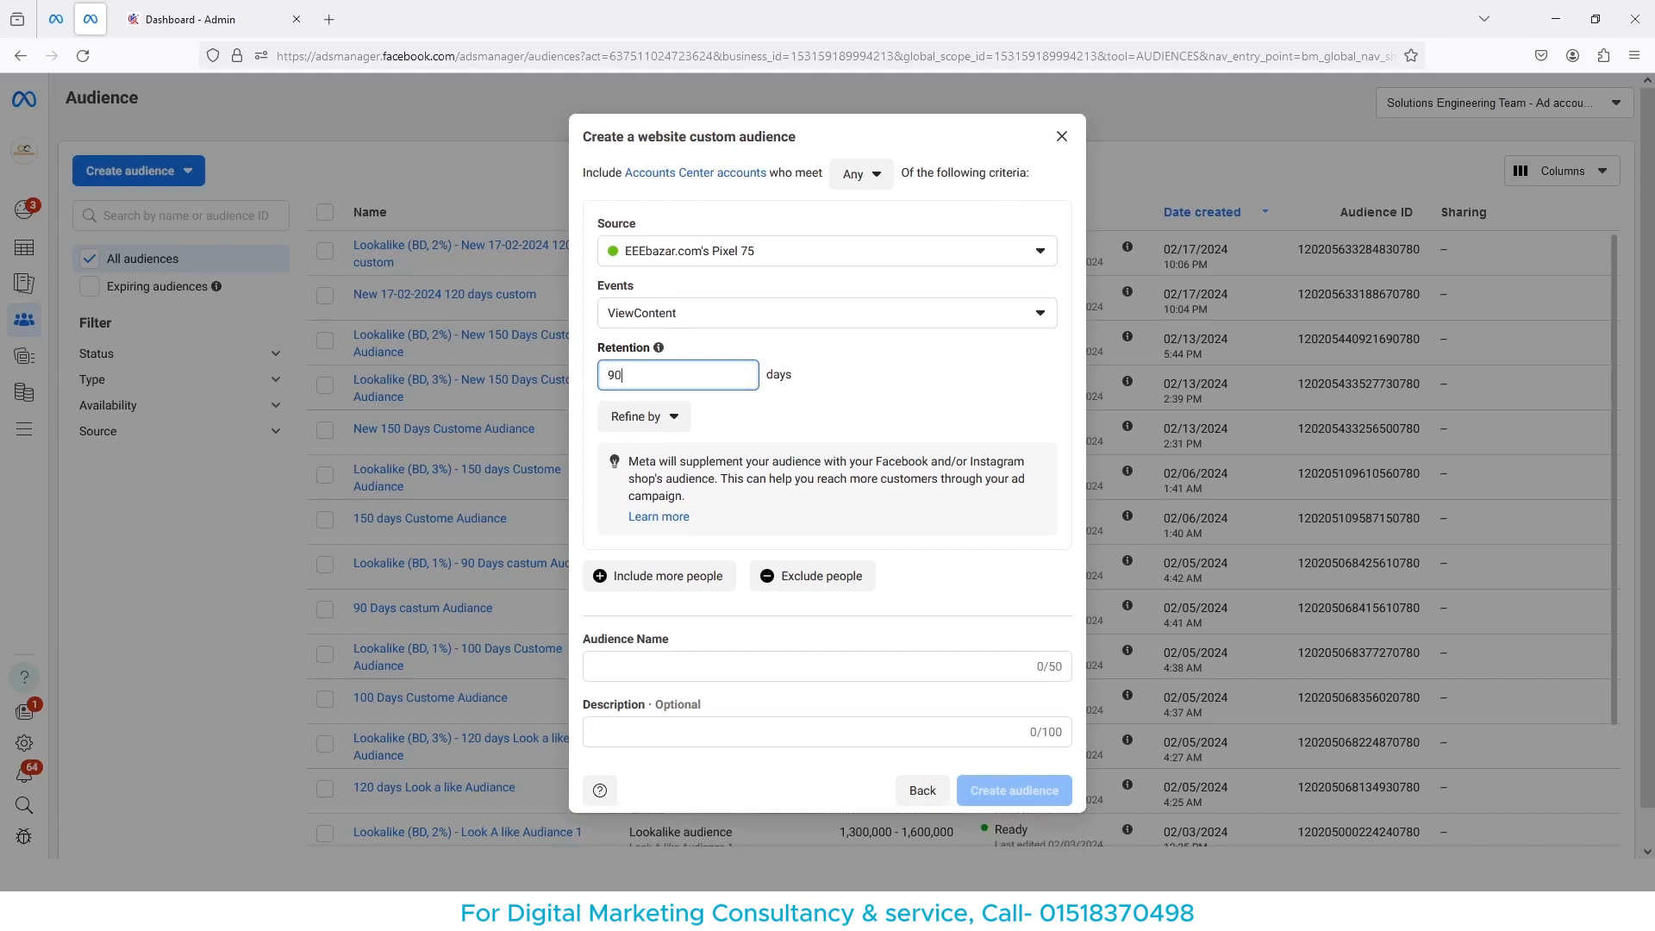
pyautogui.click(839, 373)
# - Include more people with a second criterion using the AddToCart event and a retention of 90 days
pyautogui.click(627, 586)
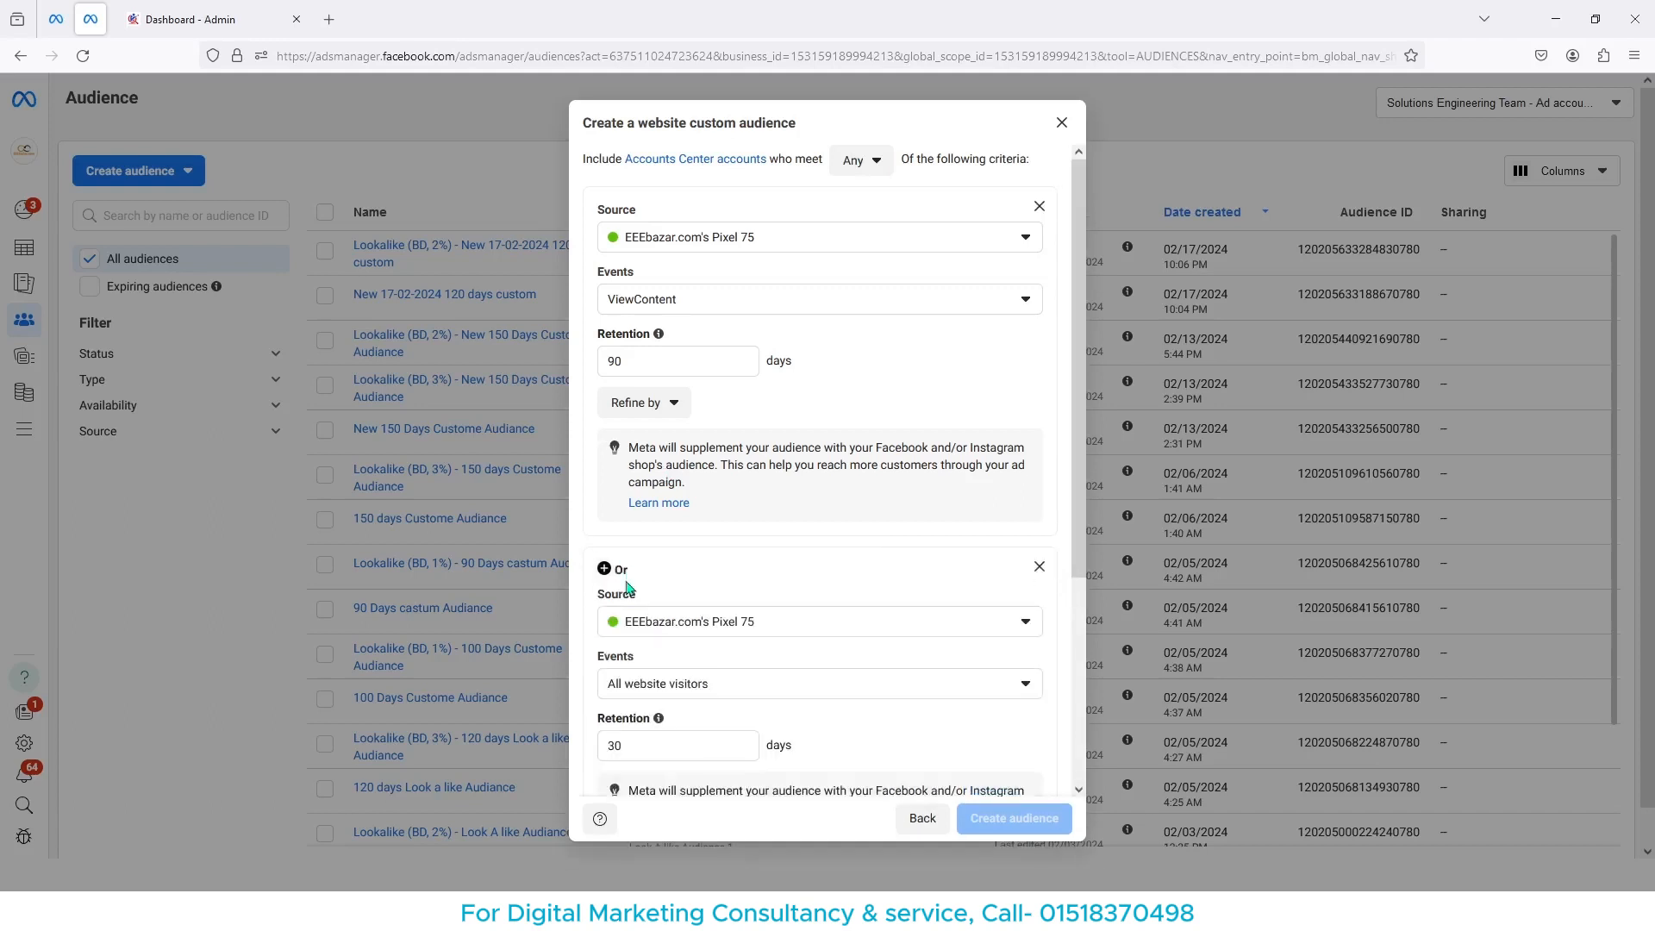
pyautogui.scroll(-4, 816, 554)
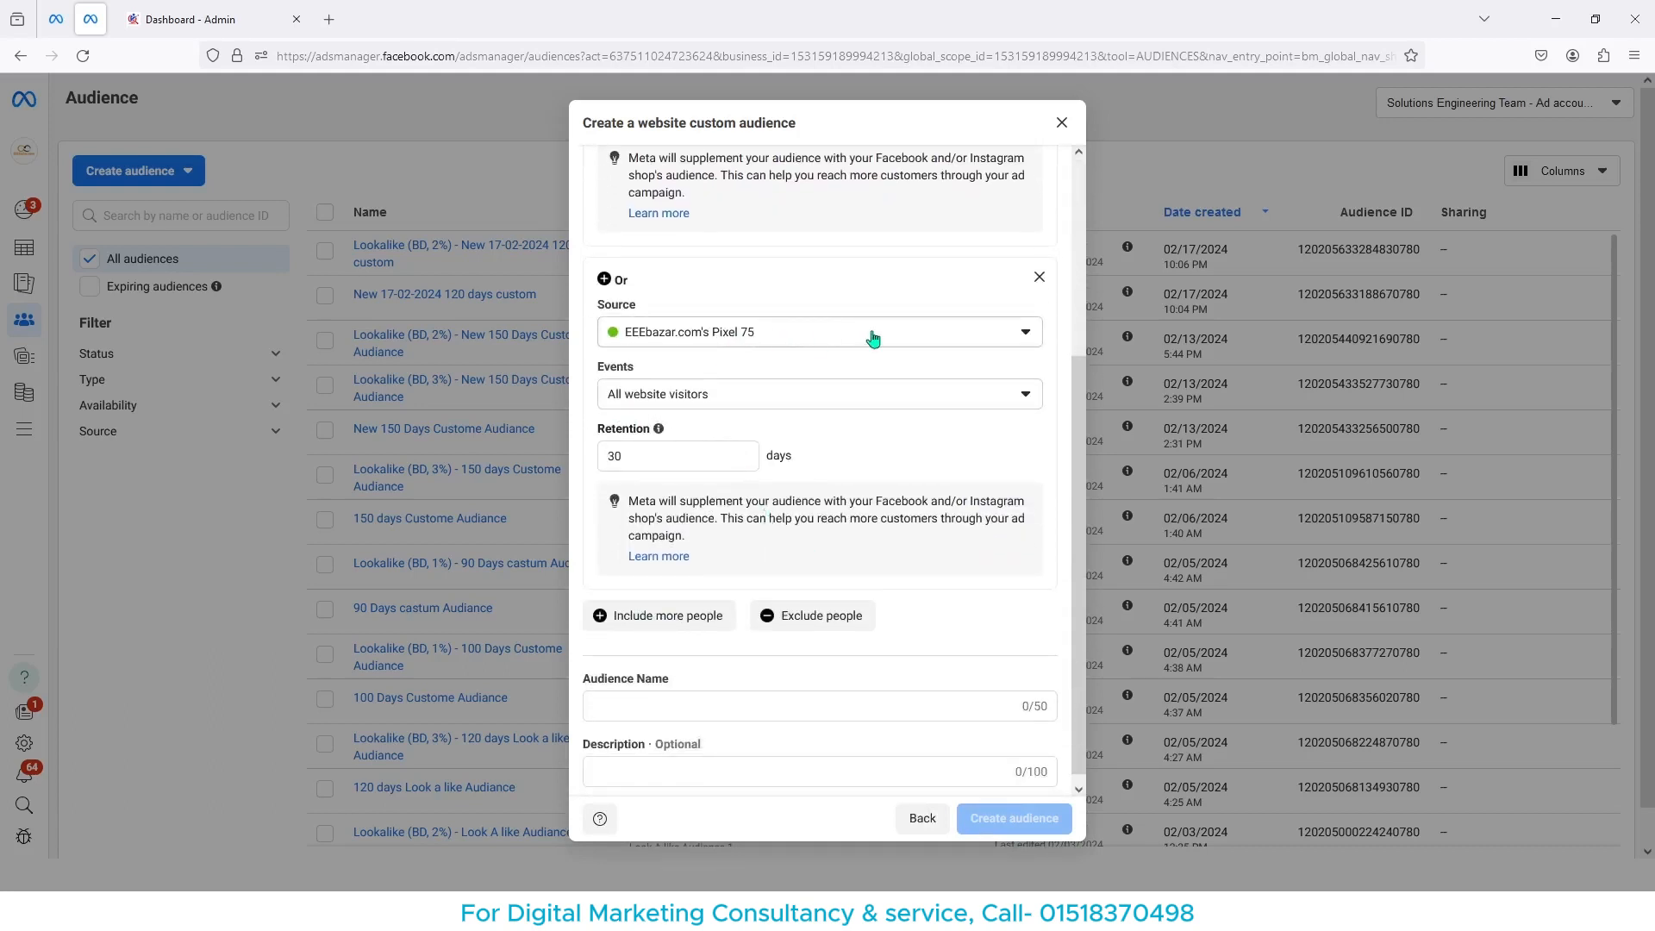
pyautogui.click(791, 401)
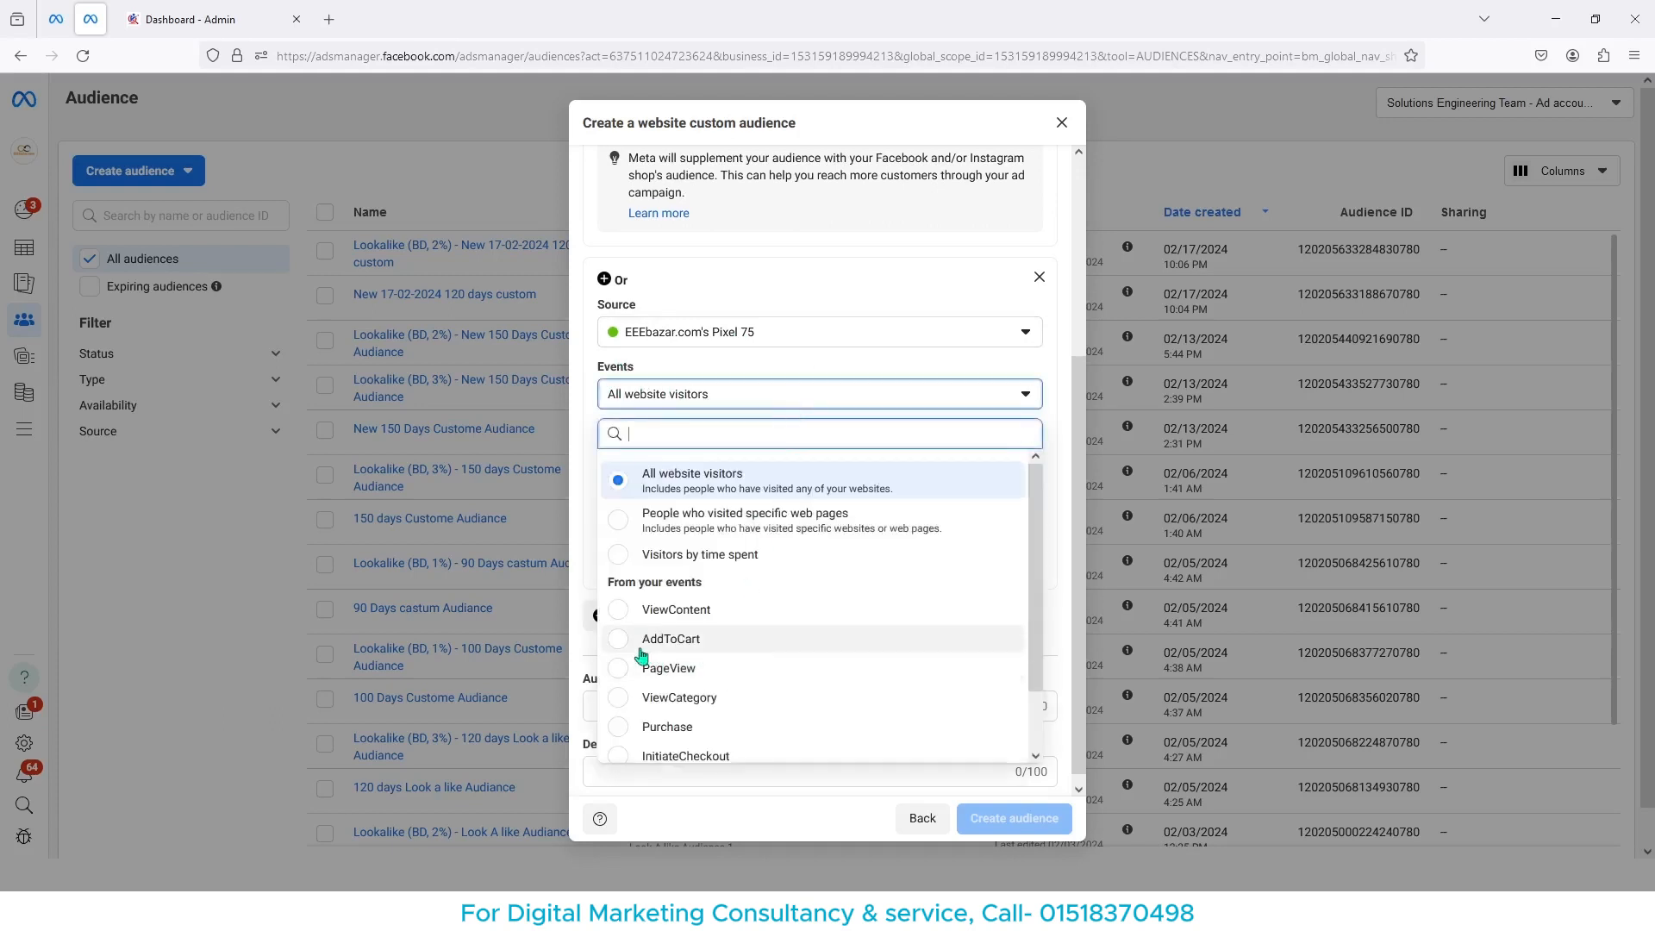
pyautogui.click(705, 655)
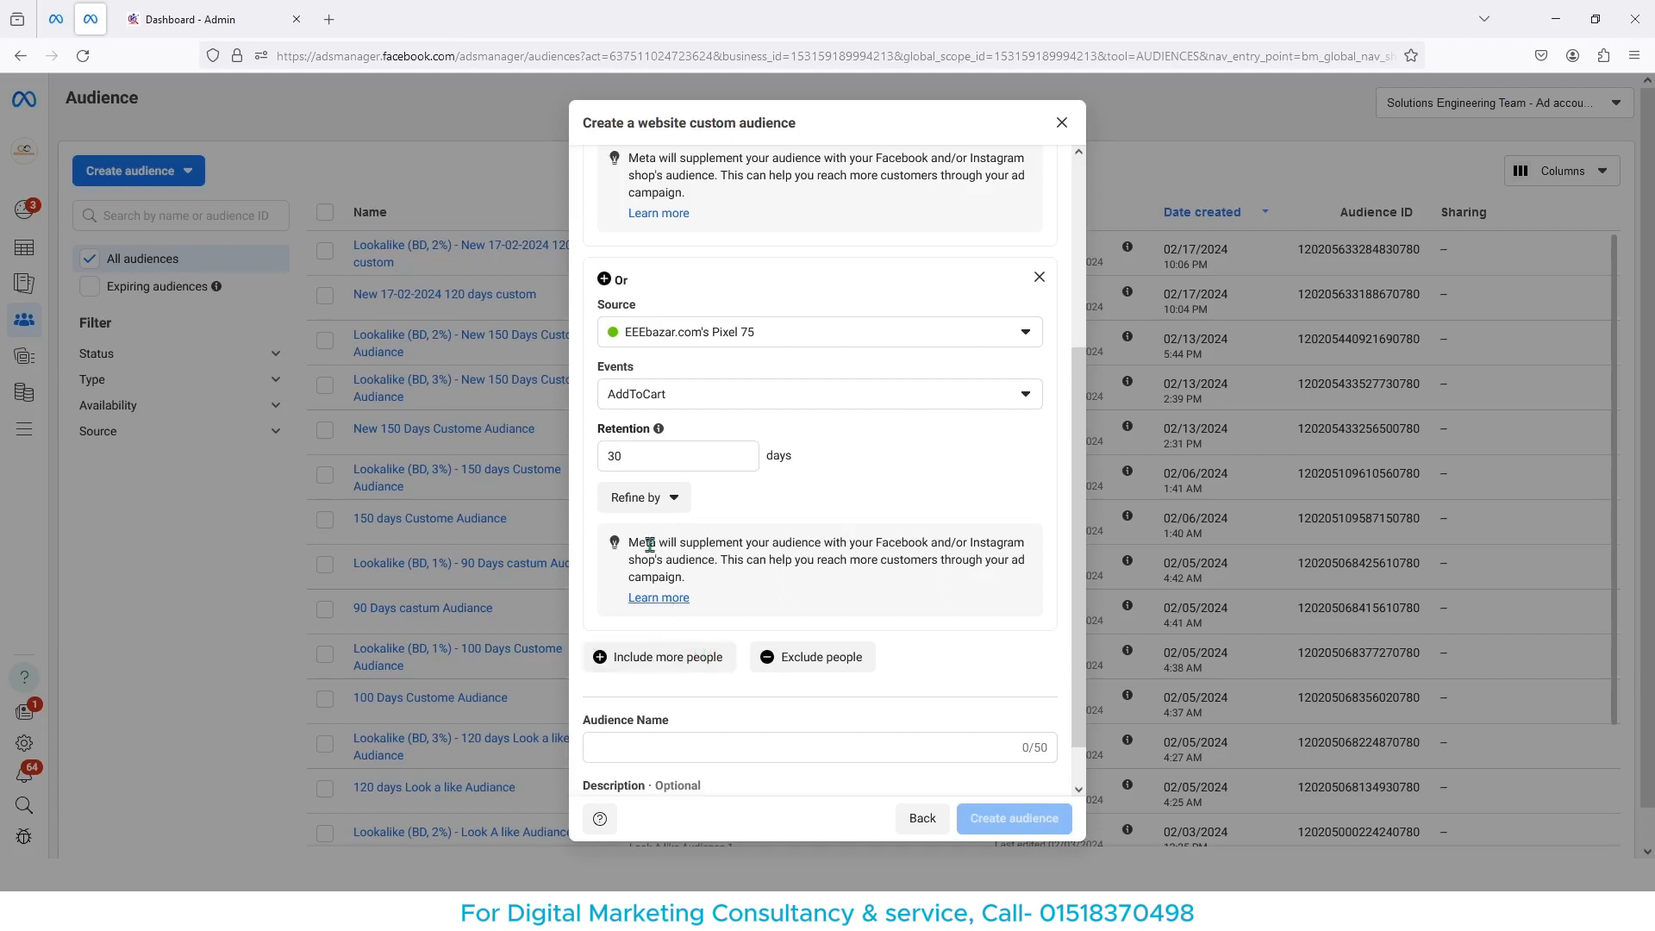
pyautogui.doubleClick(651, 461)
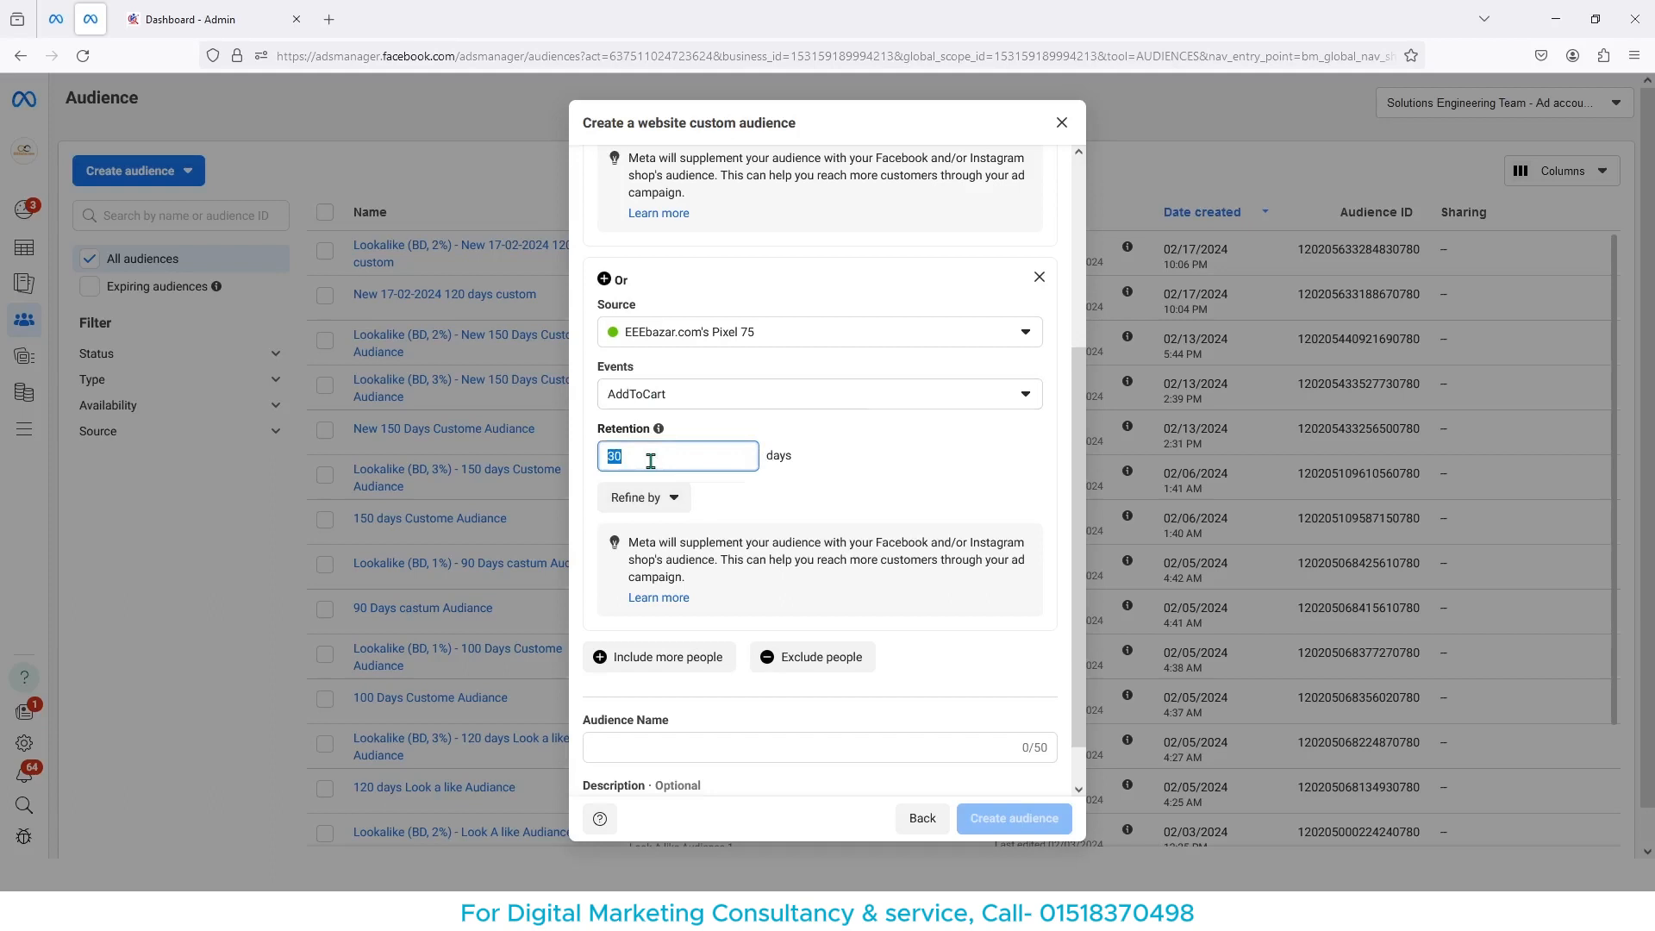
pyautogui.write('90')
pyautogui.click(888, 480)
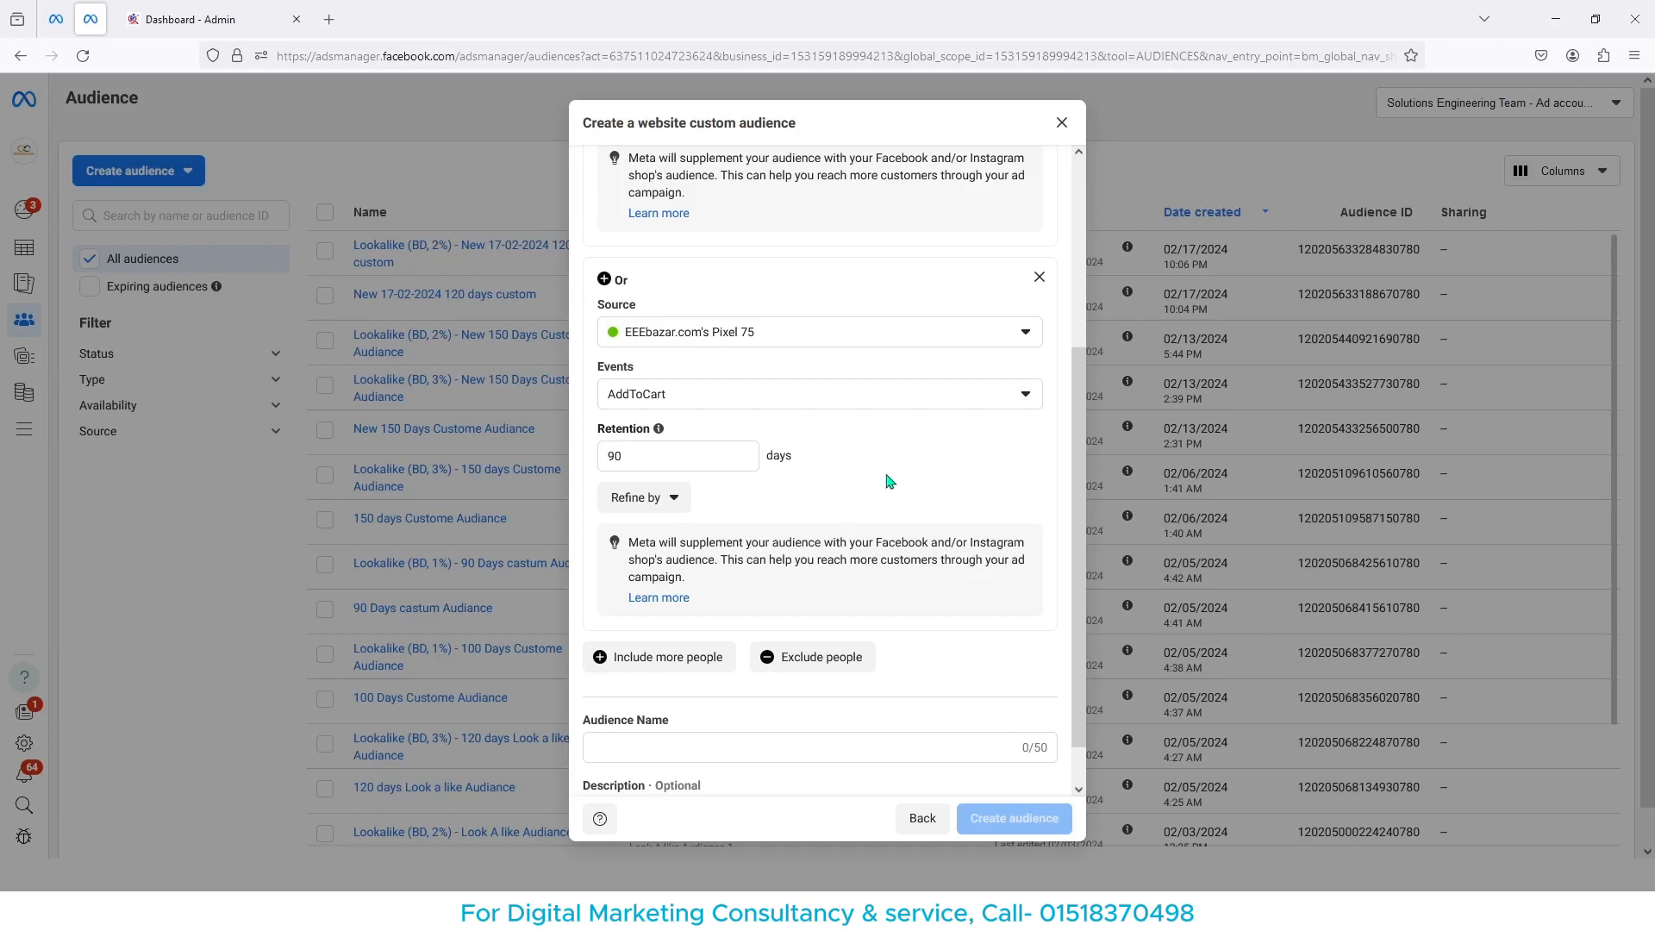
# - Include more people with a third criterion using the PageView event and a retention of 90 days
pyautogui.scroll(-1, 894, 485)
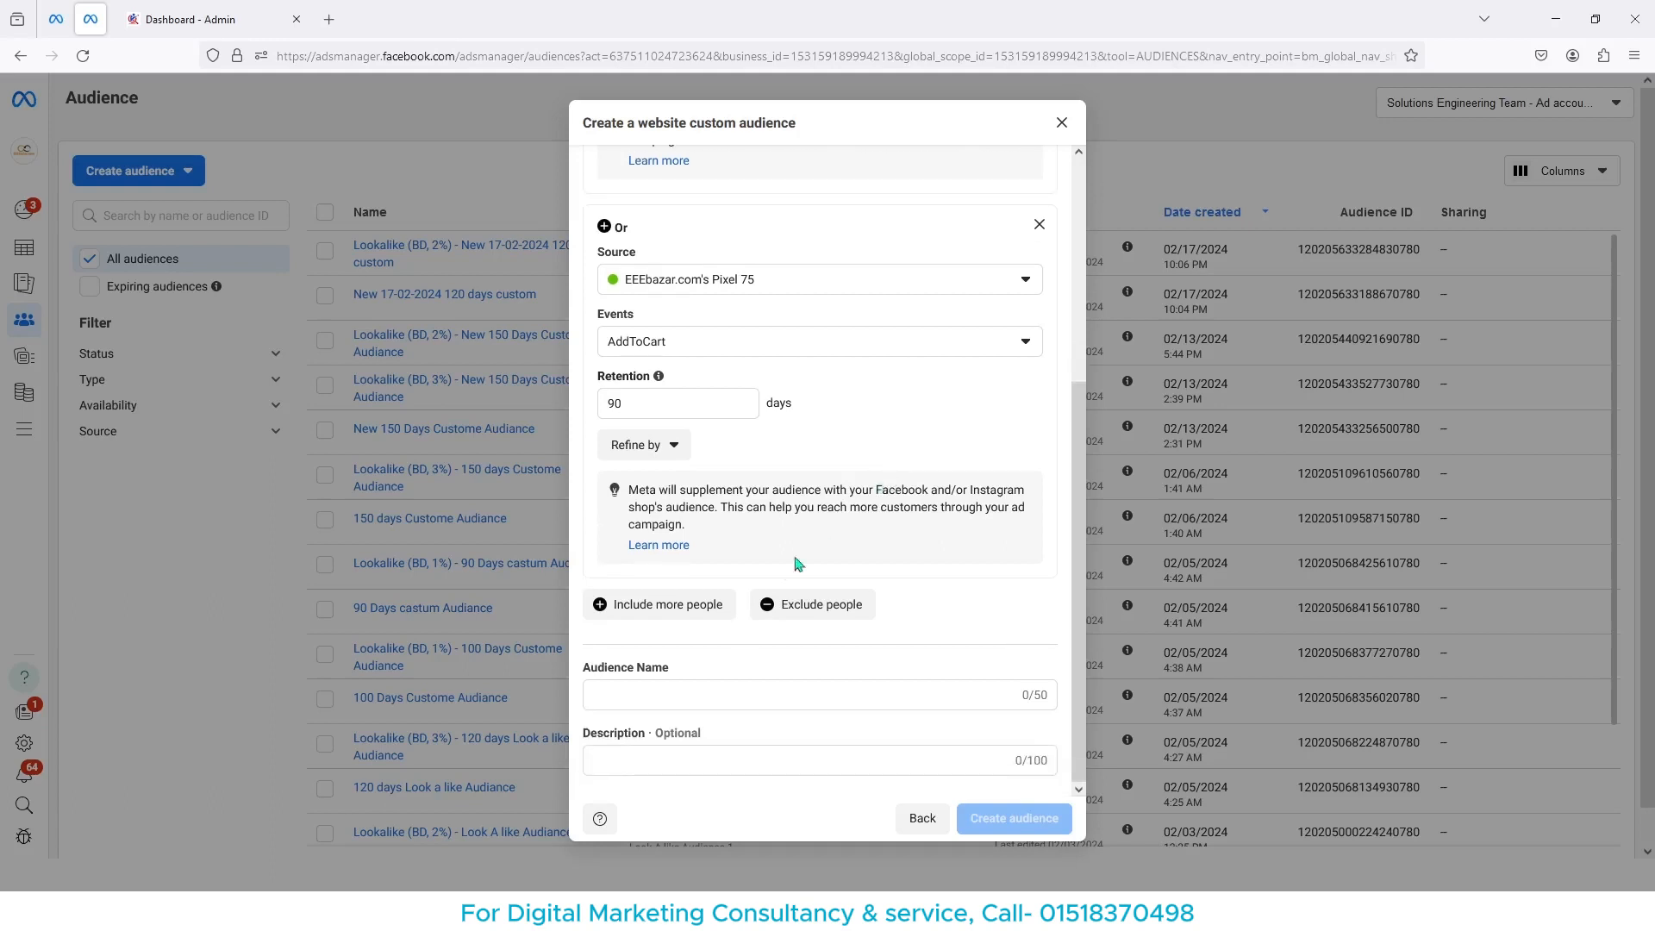
pyautogui.click(620, 622)
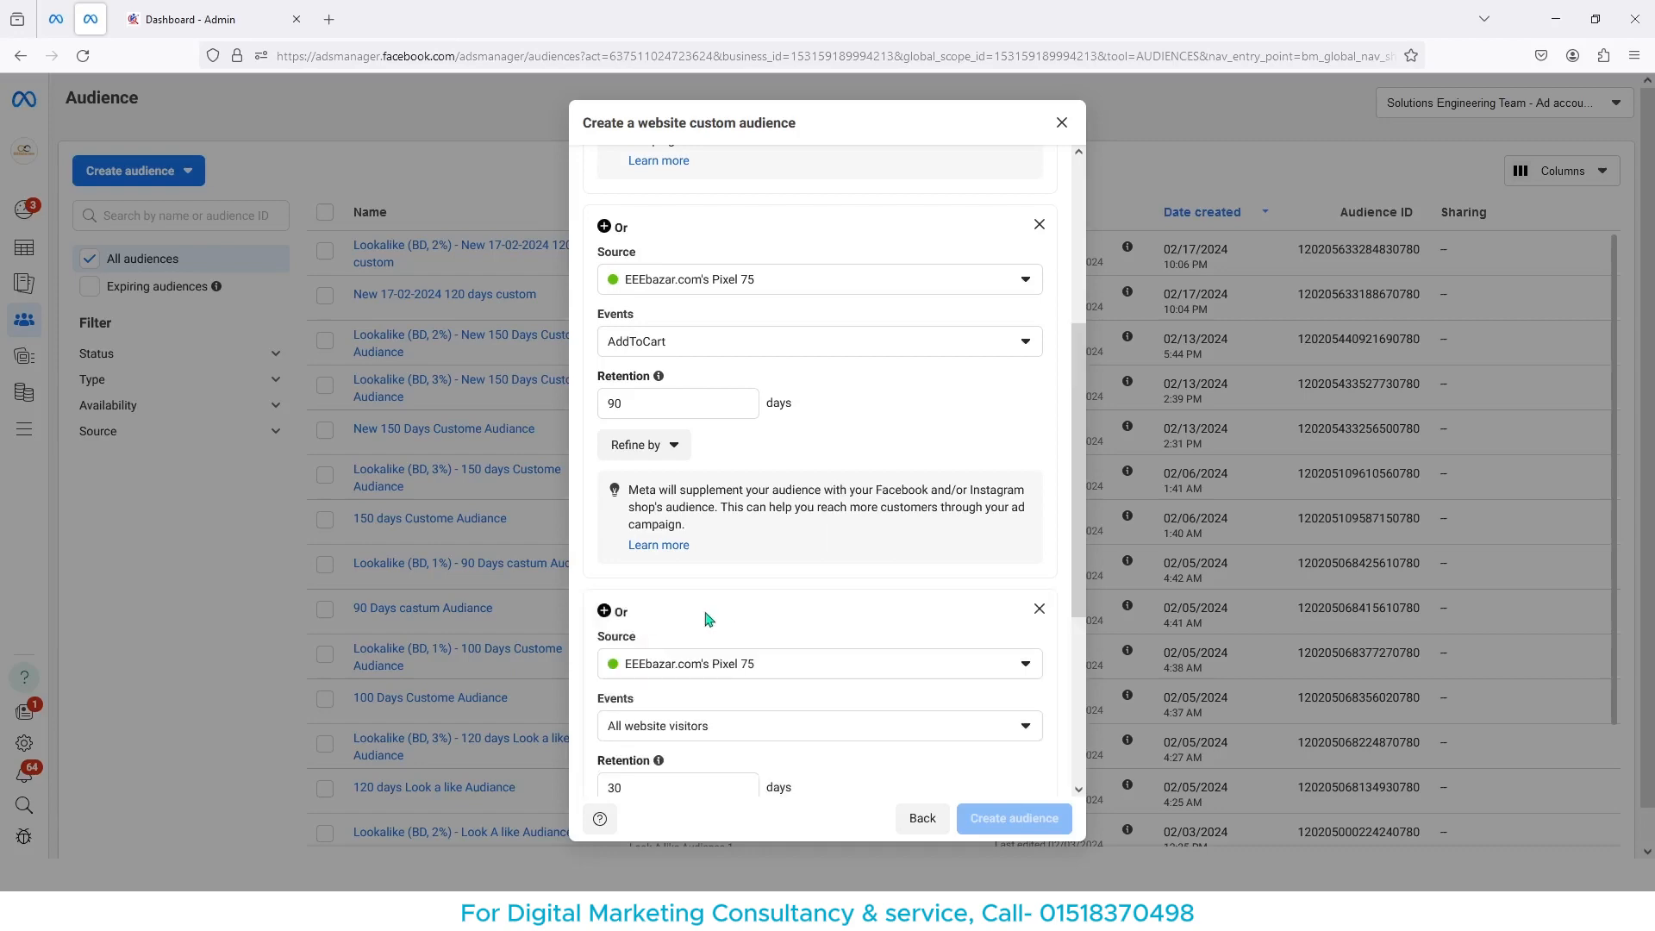
pyautogui.scroll(-5, 850, 602)
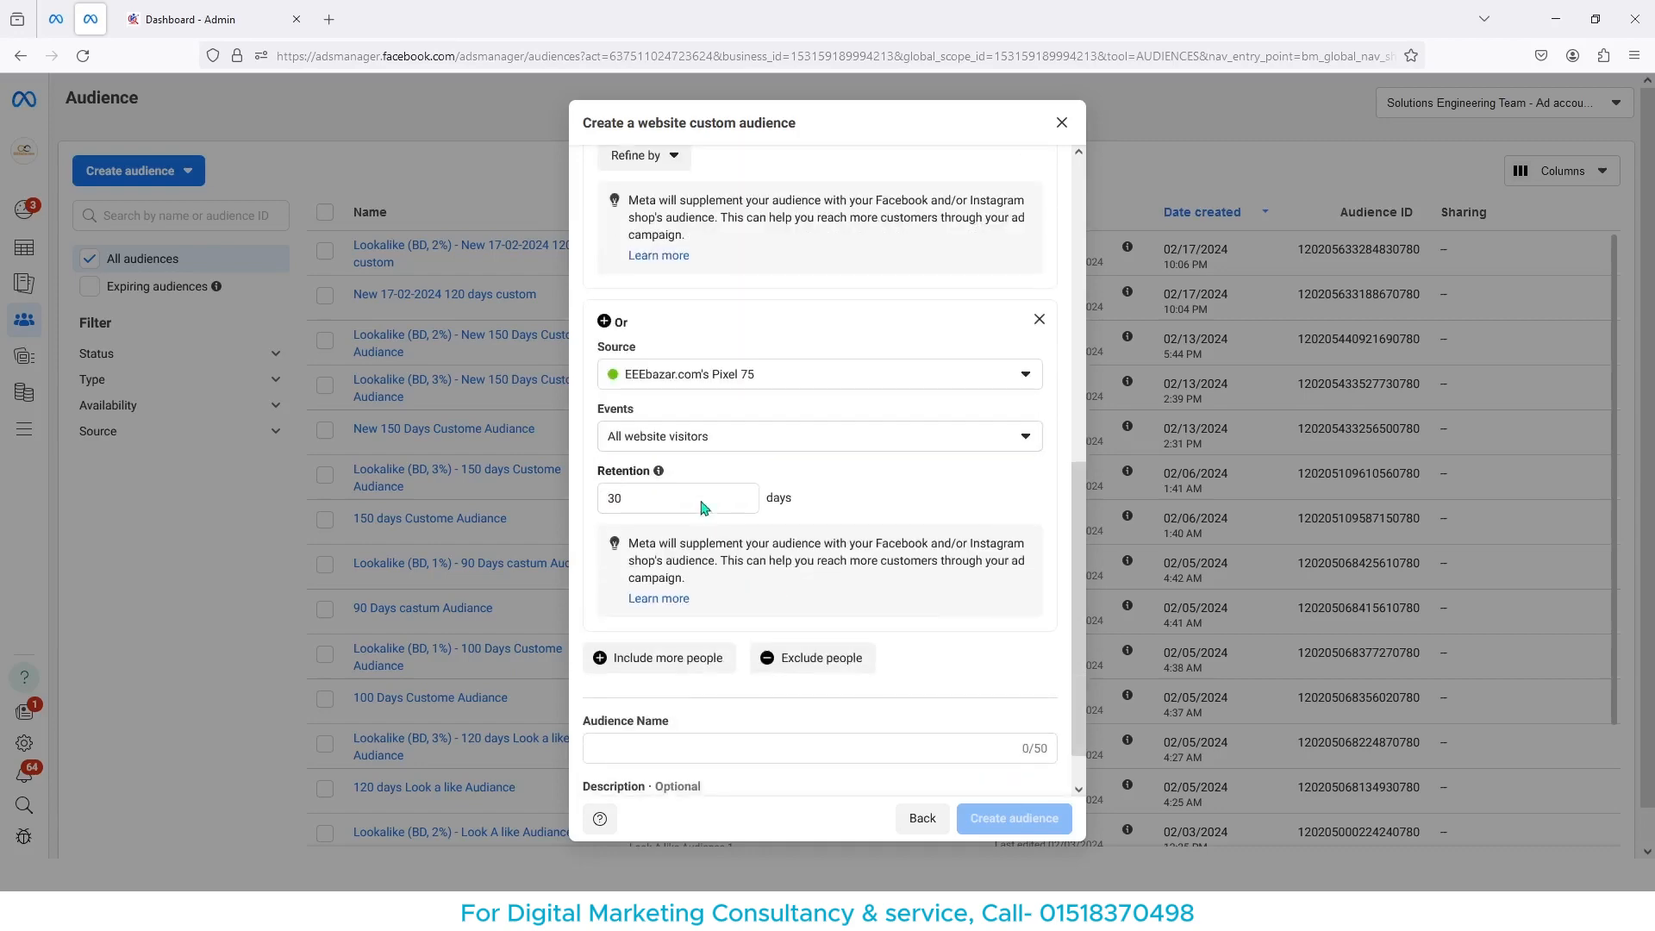
pyautogui.click(711, 433)
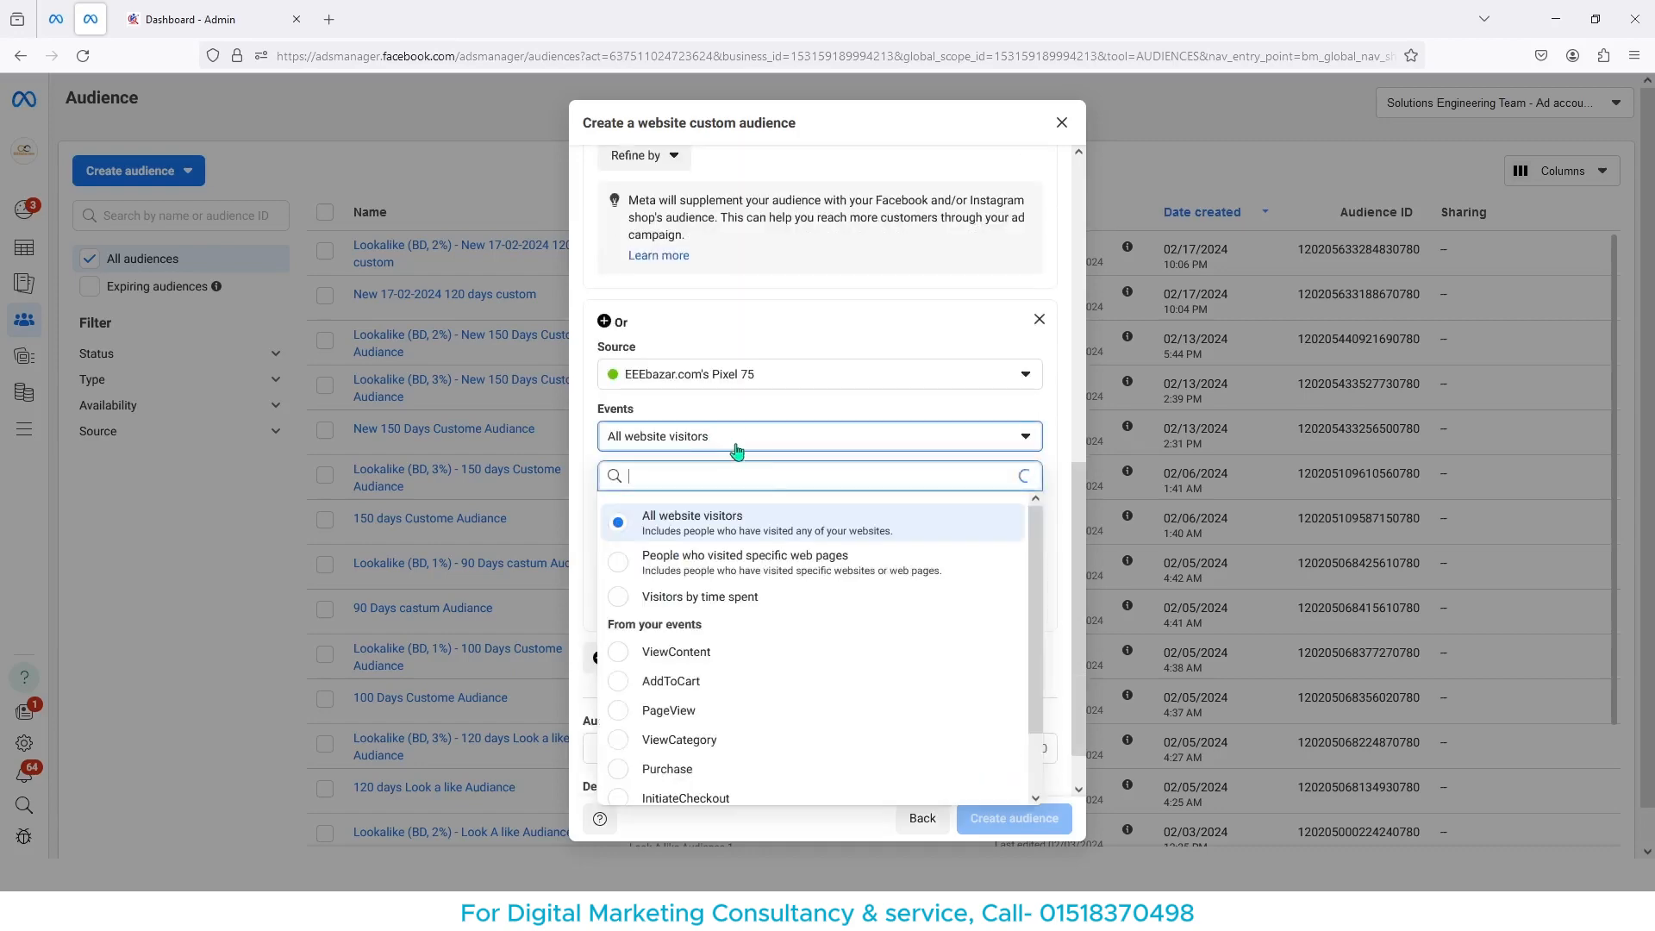
pyautogui.click(652, 711)
pyautogui.doubleClick(681, 496)
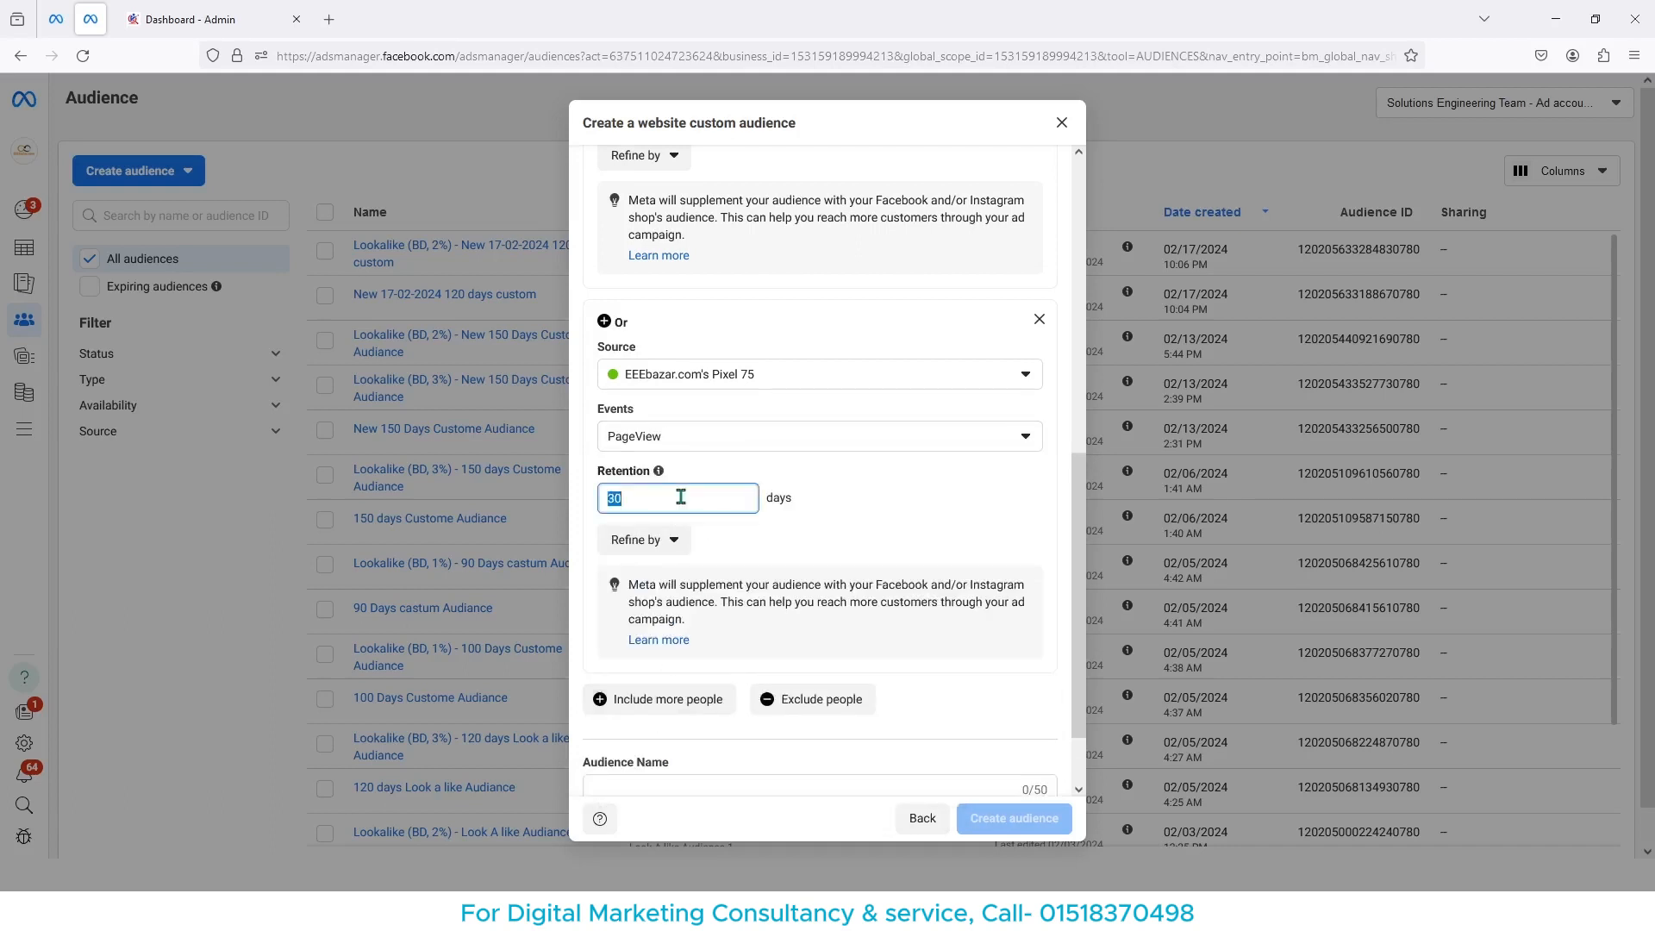
pyautogui.write('9')
pyautogui.click(922, 524)
# - Include more people with a fourth criterion using the ViewCategory event and a retention of 90 days
pyautogui.scroll(-1, 763, 587)
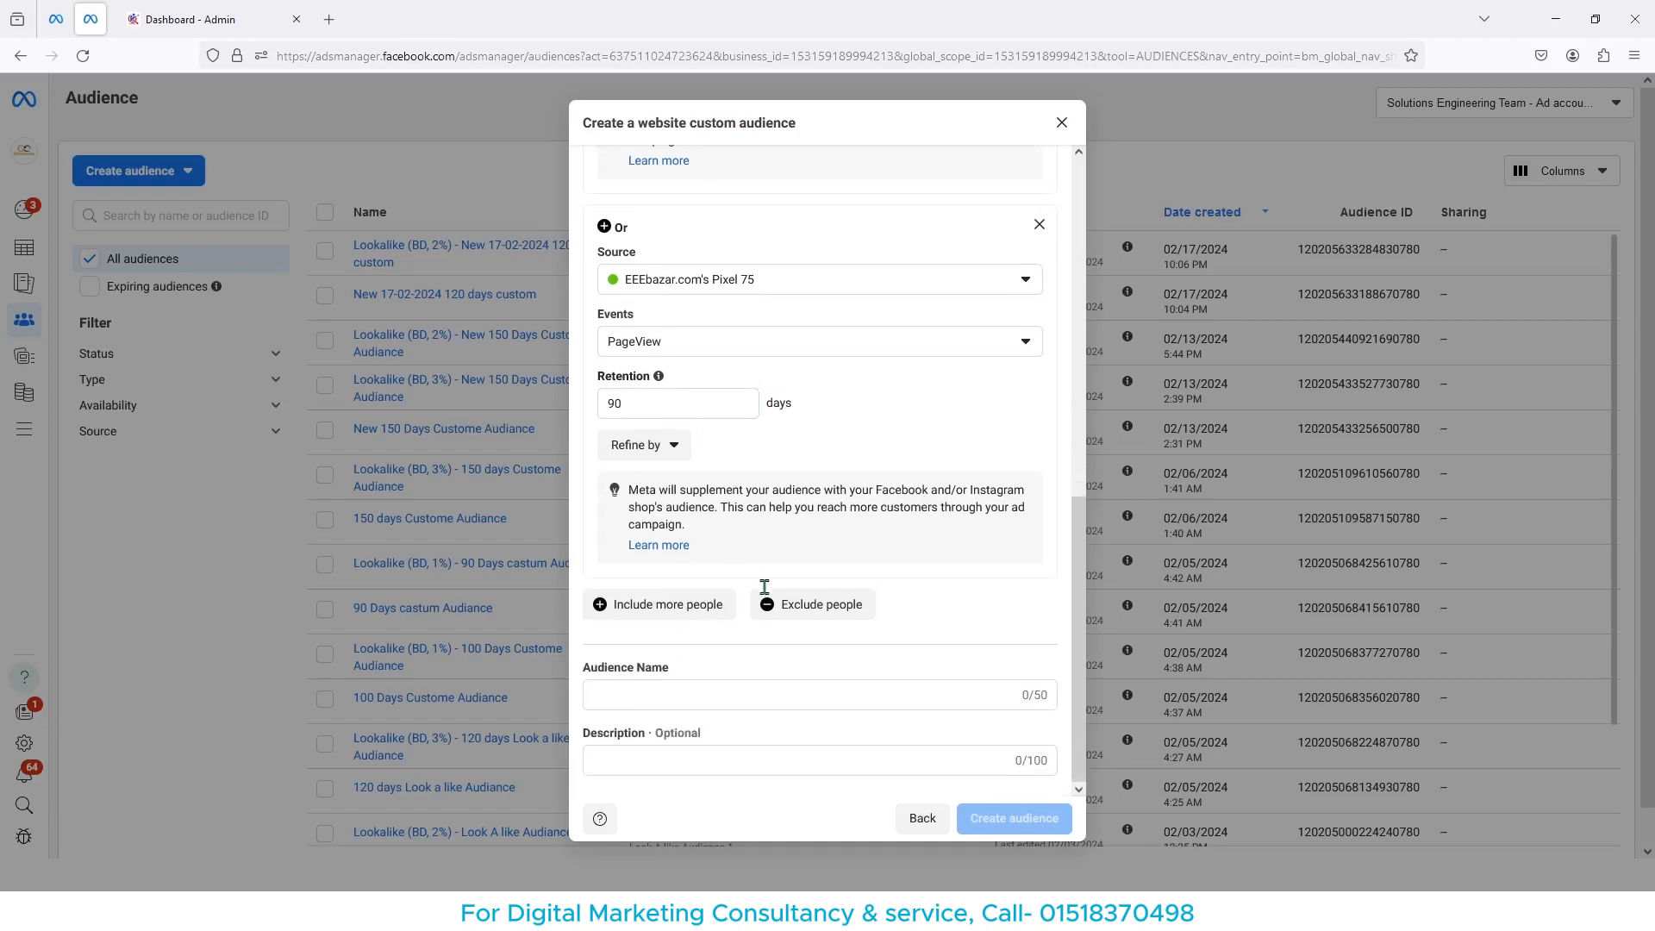
pyautogui.click(633, 618)
pyautogui.scroll(-4, 949, 702)
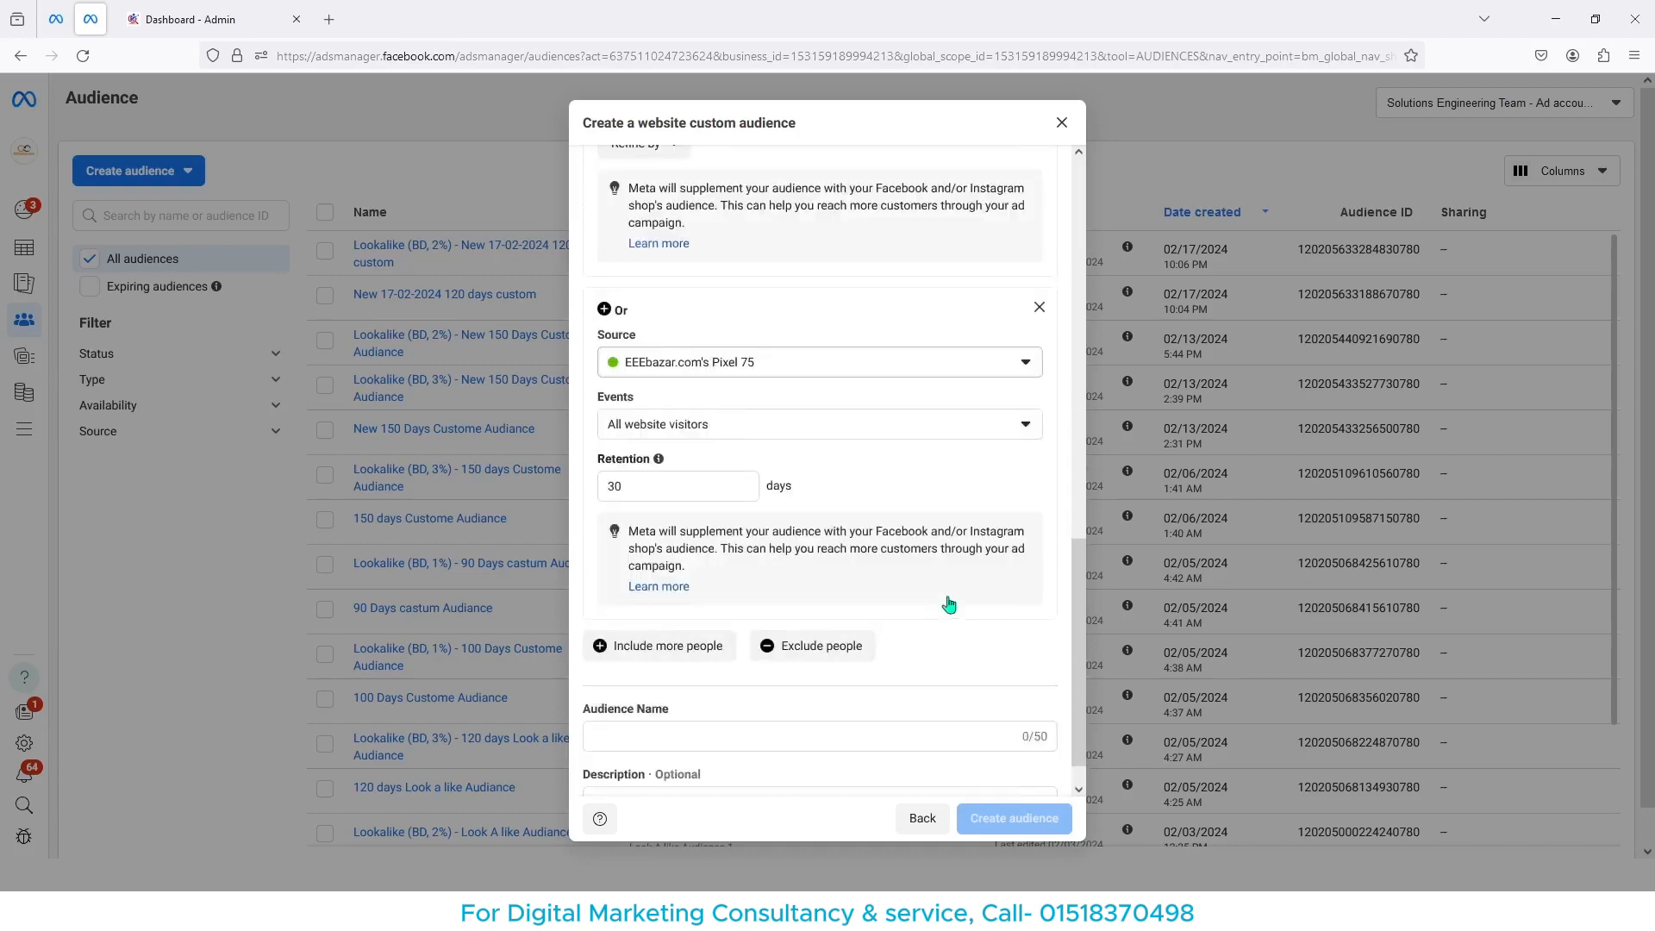
pyautogui.click(750, 388)
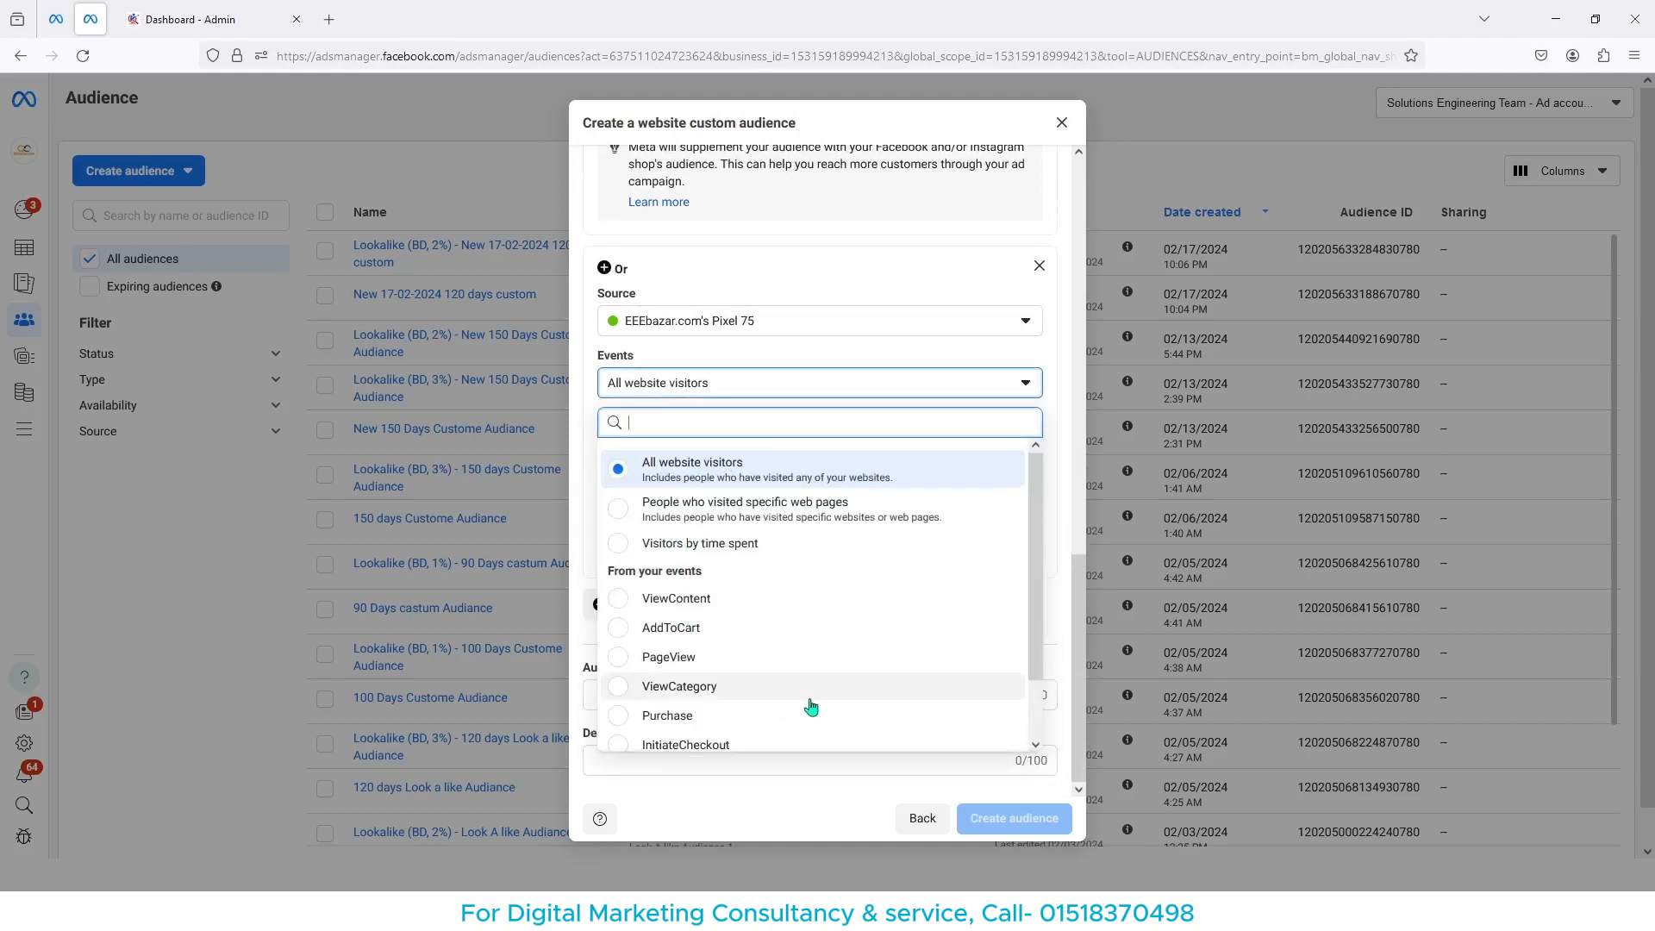
pyautogui.click(747, 689)
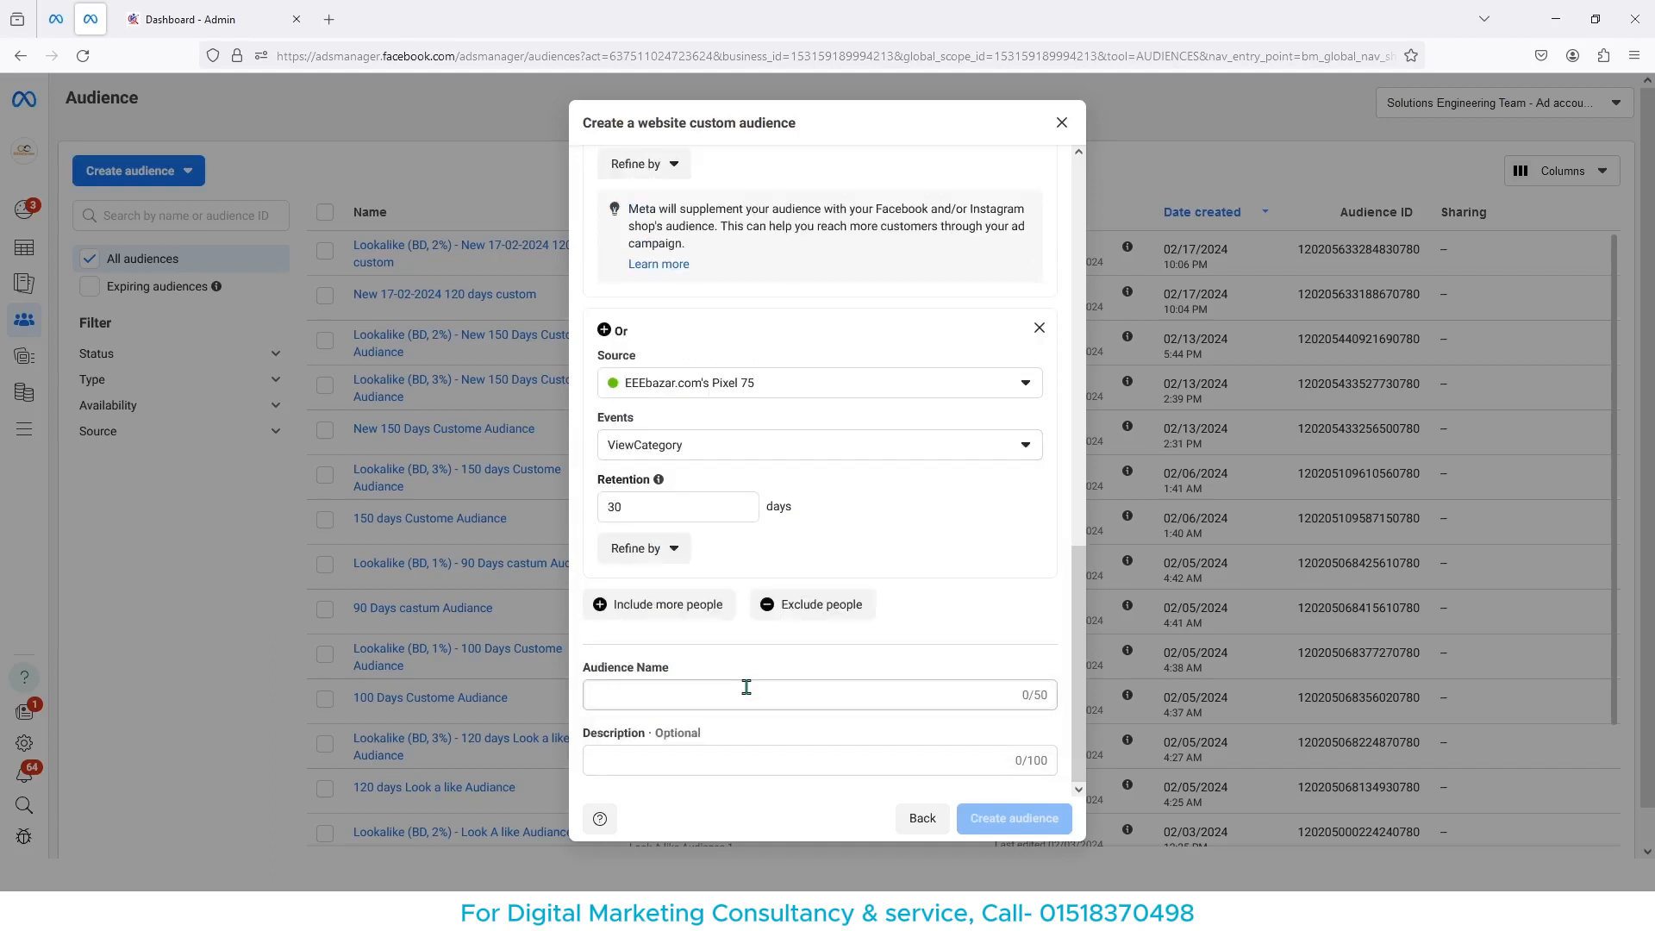
pyautogui.doubleClick(682, 510)
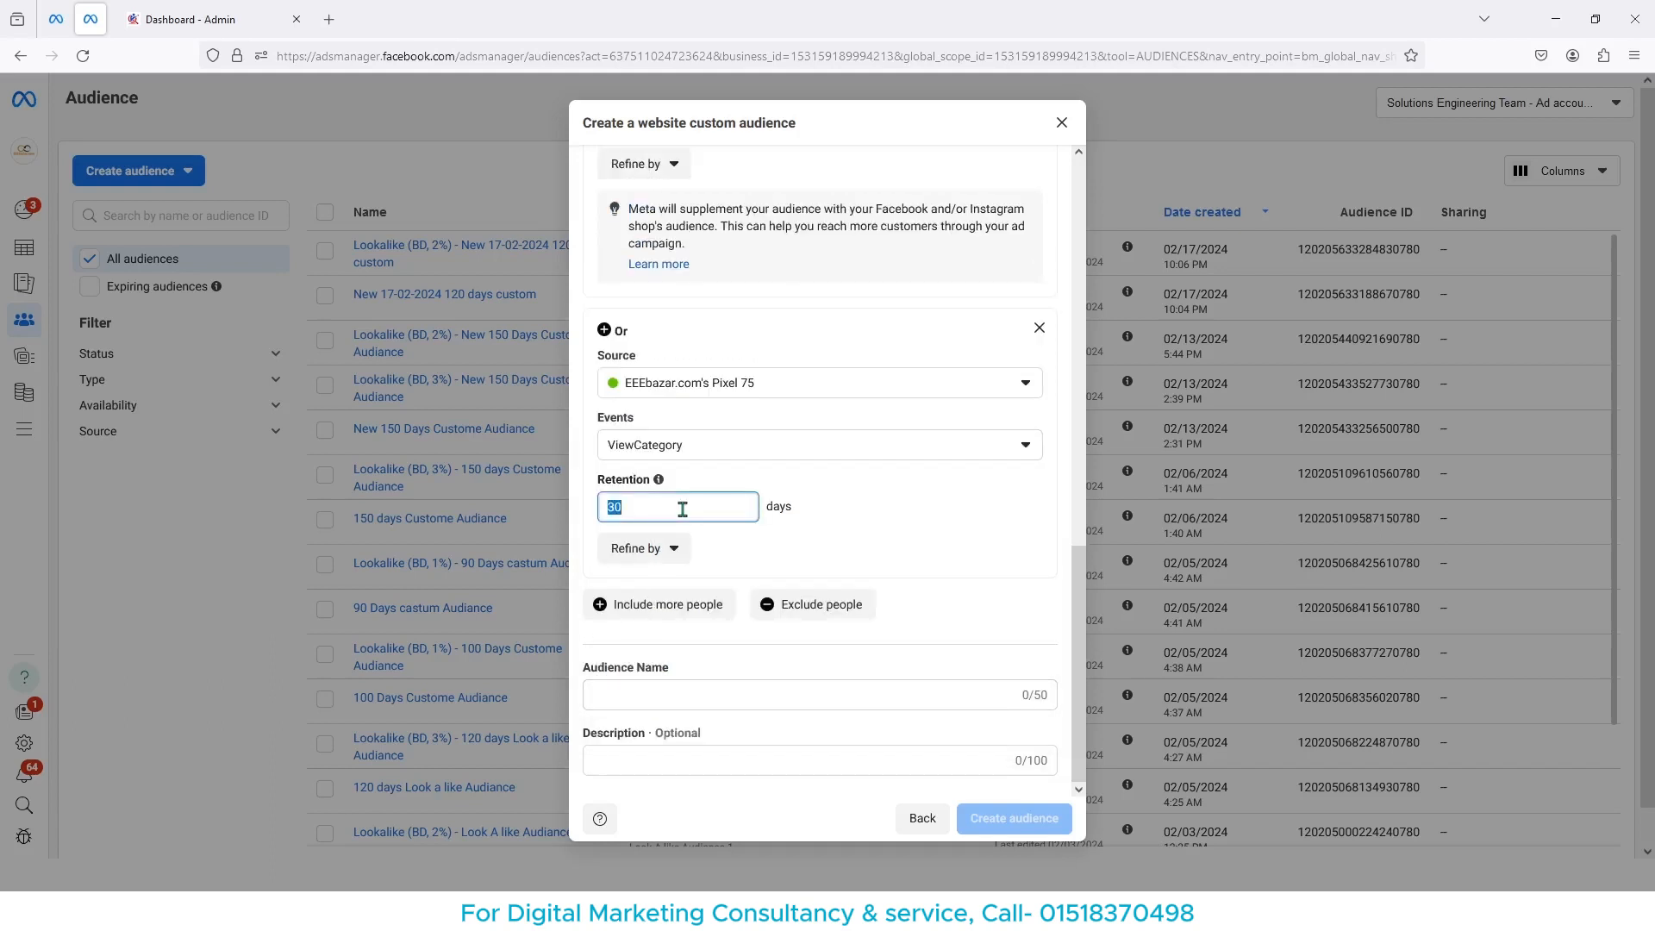
pyautogui.write('90')
pyautogui.click(921, 545)
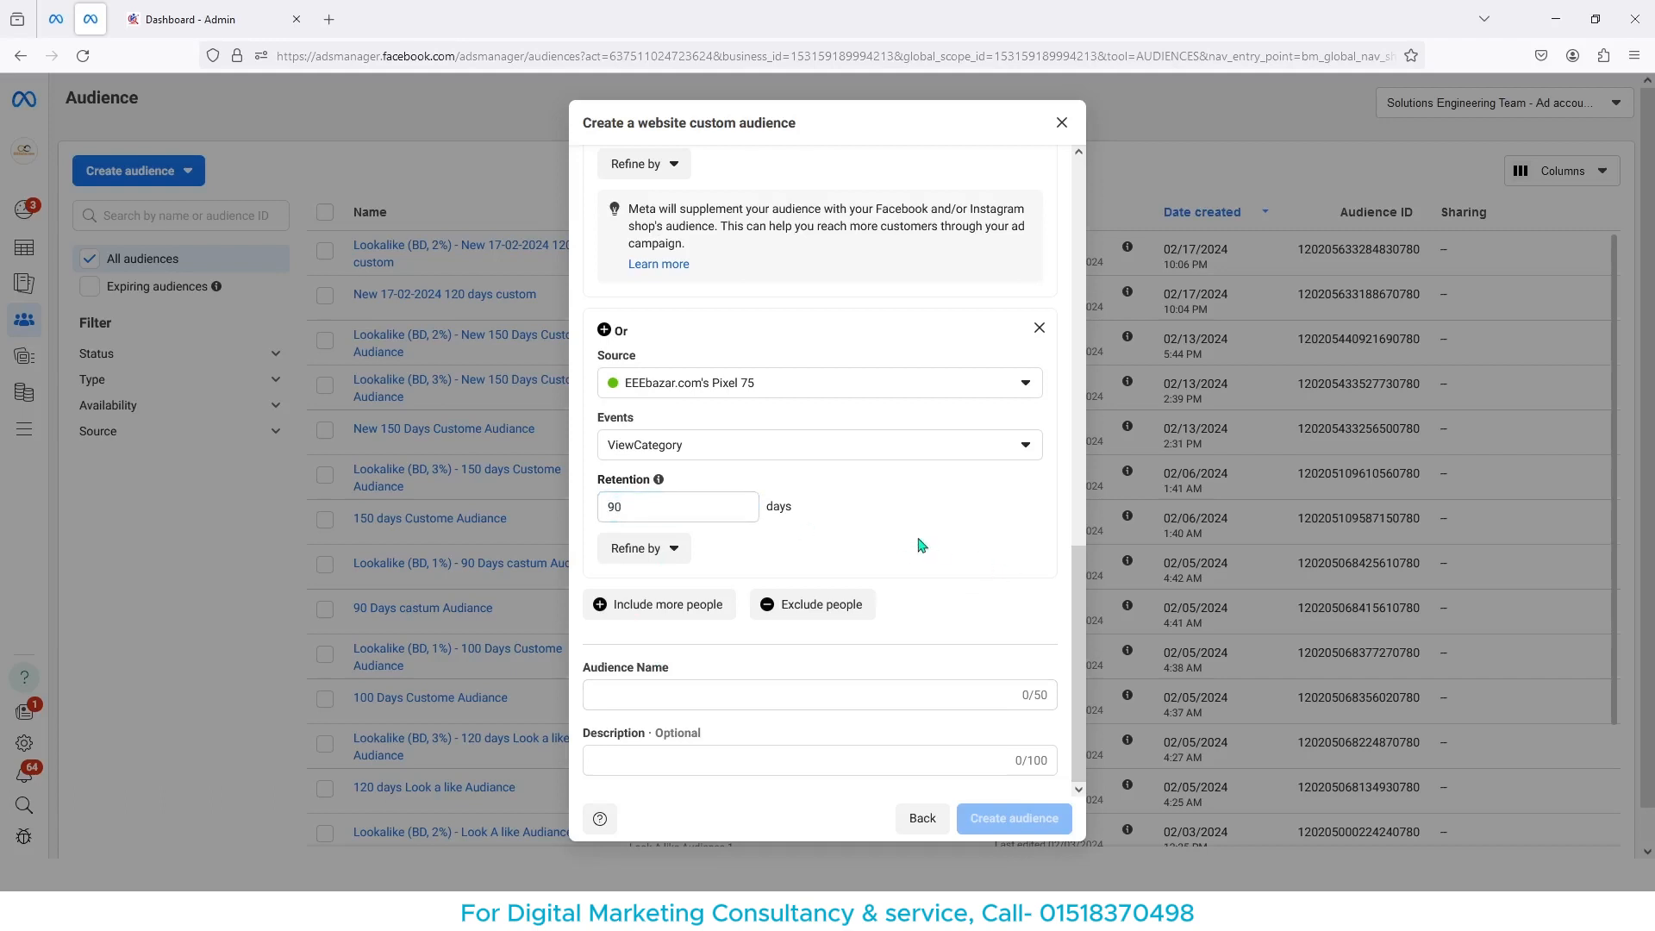
# - Exclude people who triggered the Purchase event, with a retention of 90 days
pyautogui.click(813, 609)
pyautogui.scroll(-3, 795, 611)
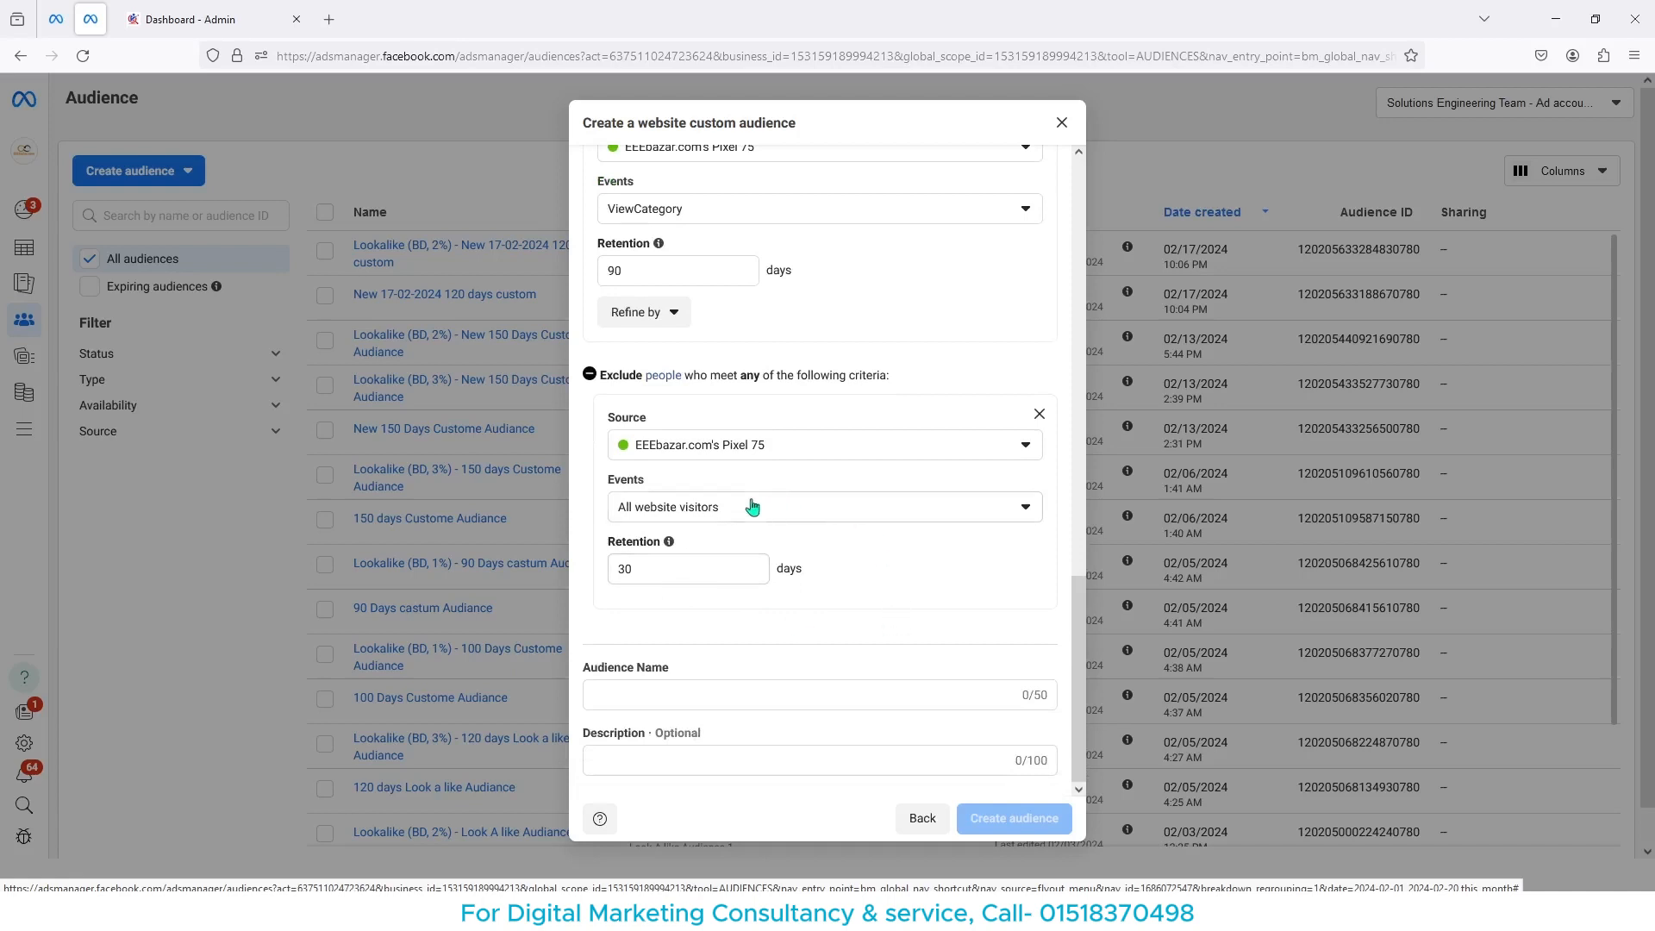
pyautogui.click(808, 516)
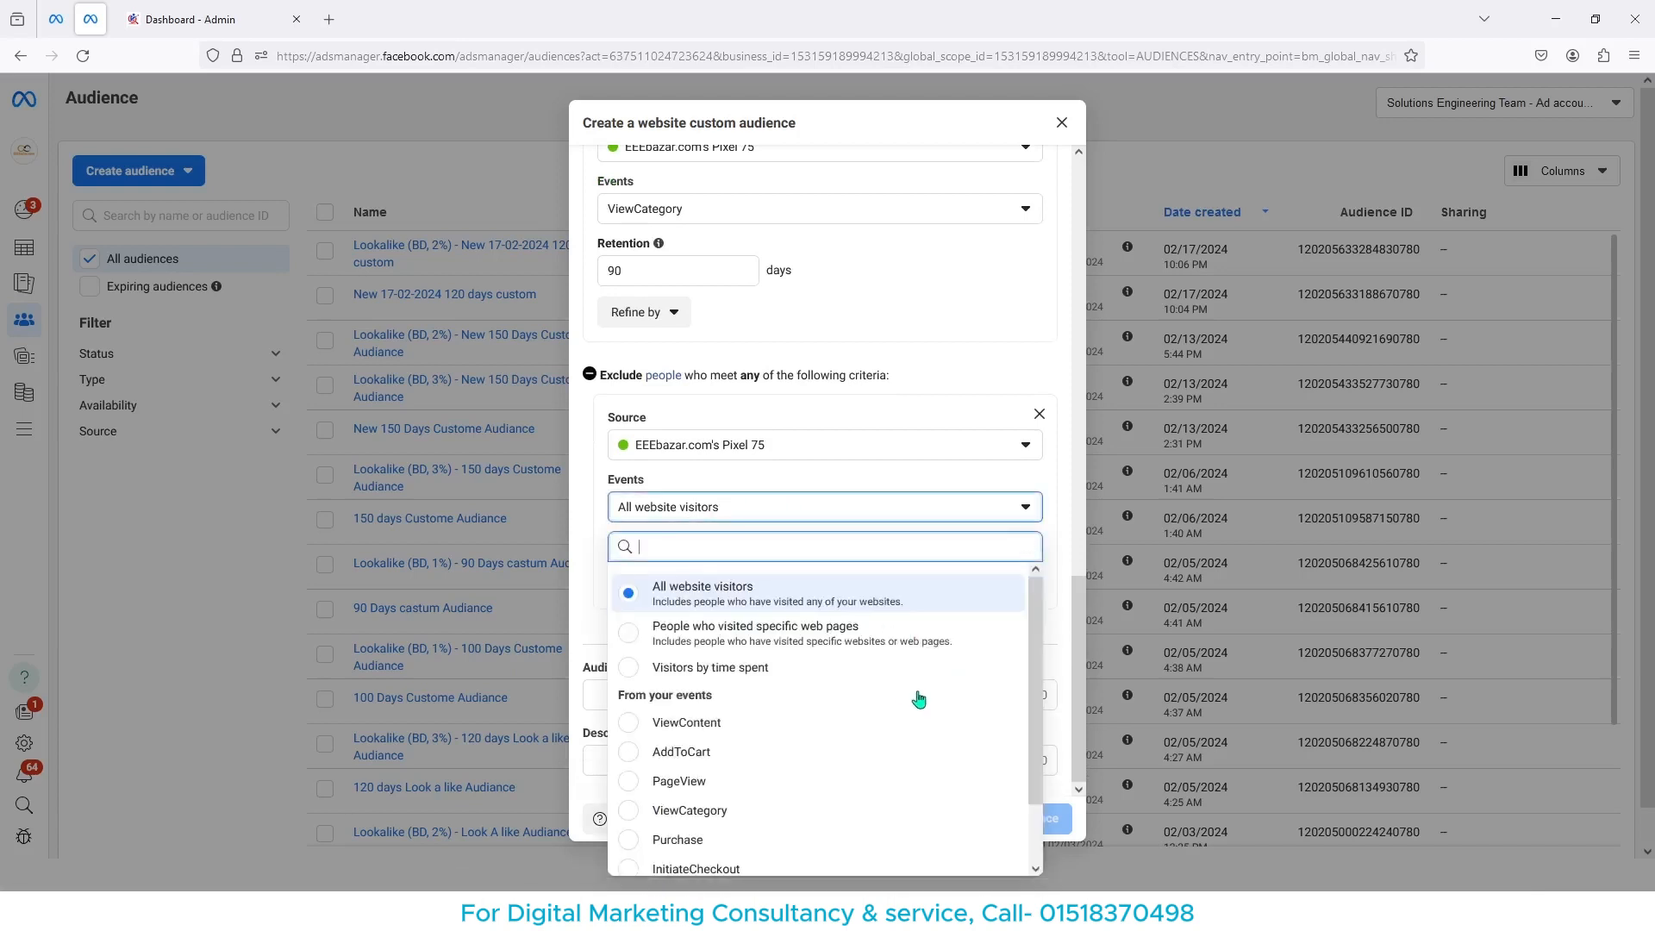
pyautogui.scroll(-1, 862, 733)
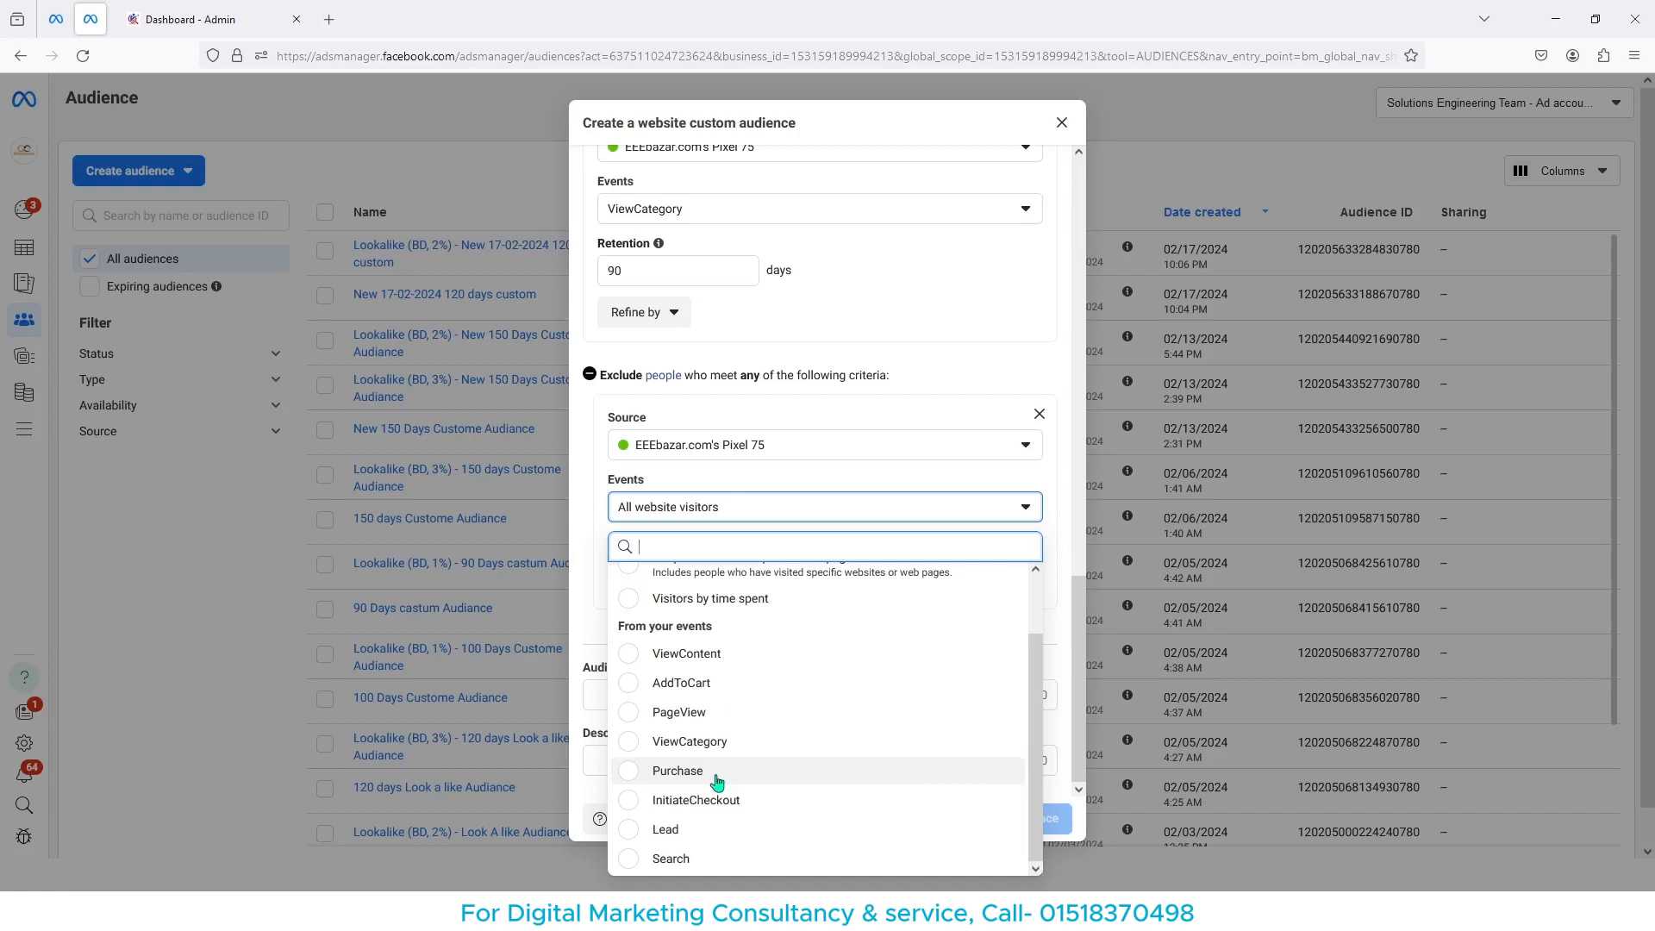
pyautogui.click(830, 776)
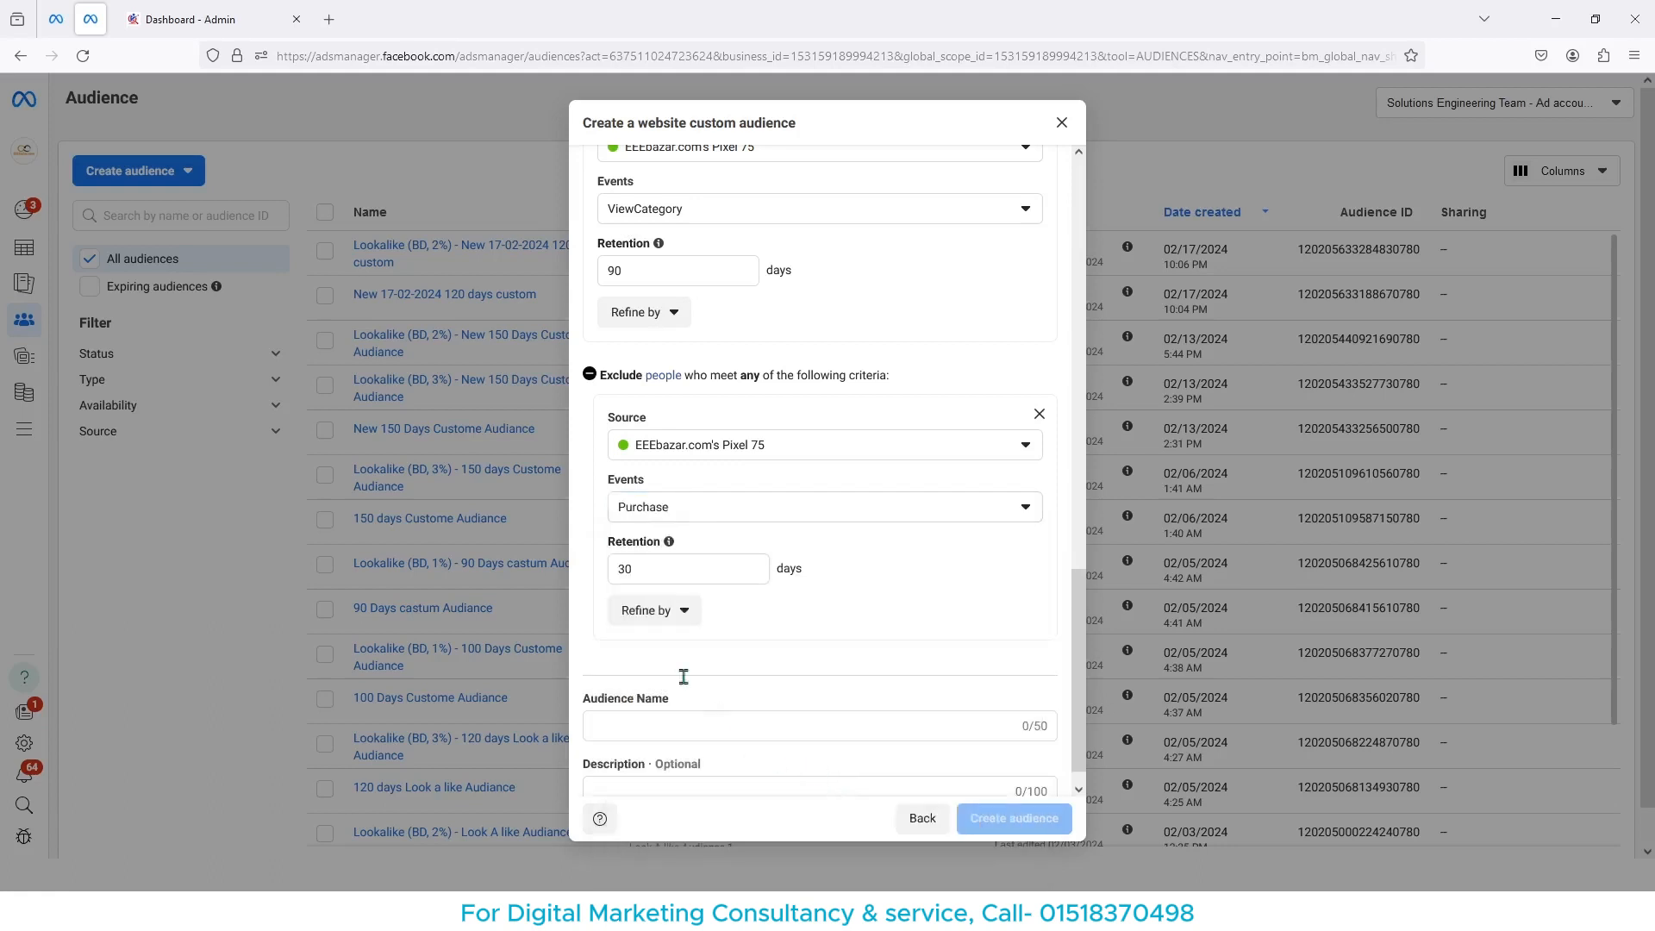
pyautogui.click(681, 573)
pyautogui.doubleClick(681, 573)
pyautogui.write('90')
pyautogui.click(891, 585)
# - Name the audience "90 days Custom audiance" and create it
pyautogui.scroll(-1, 893, 576)
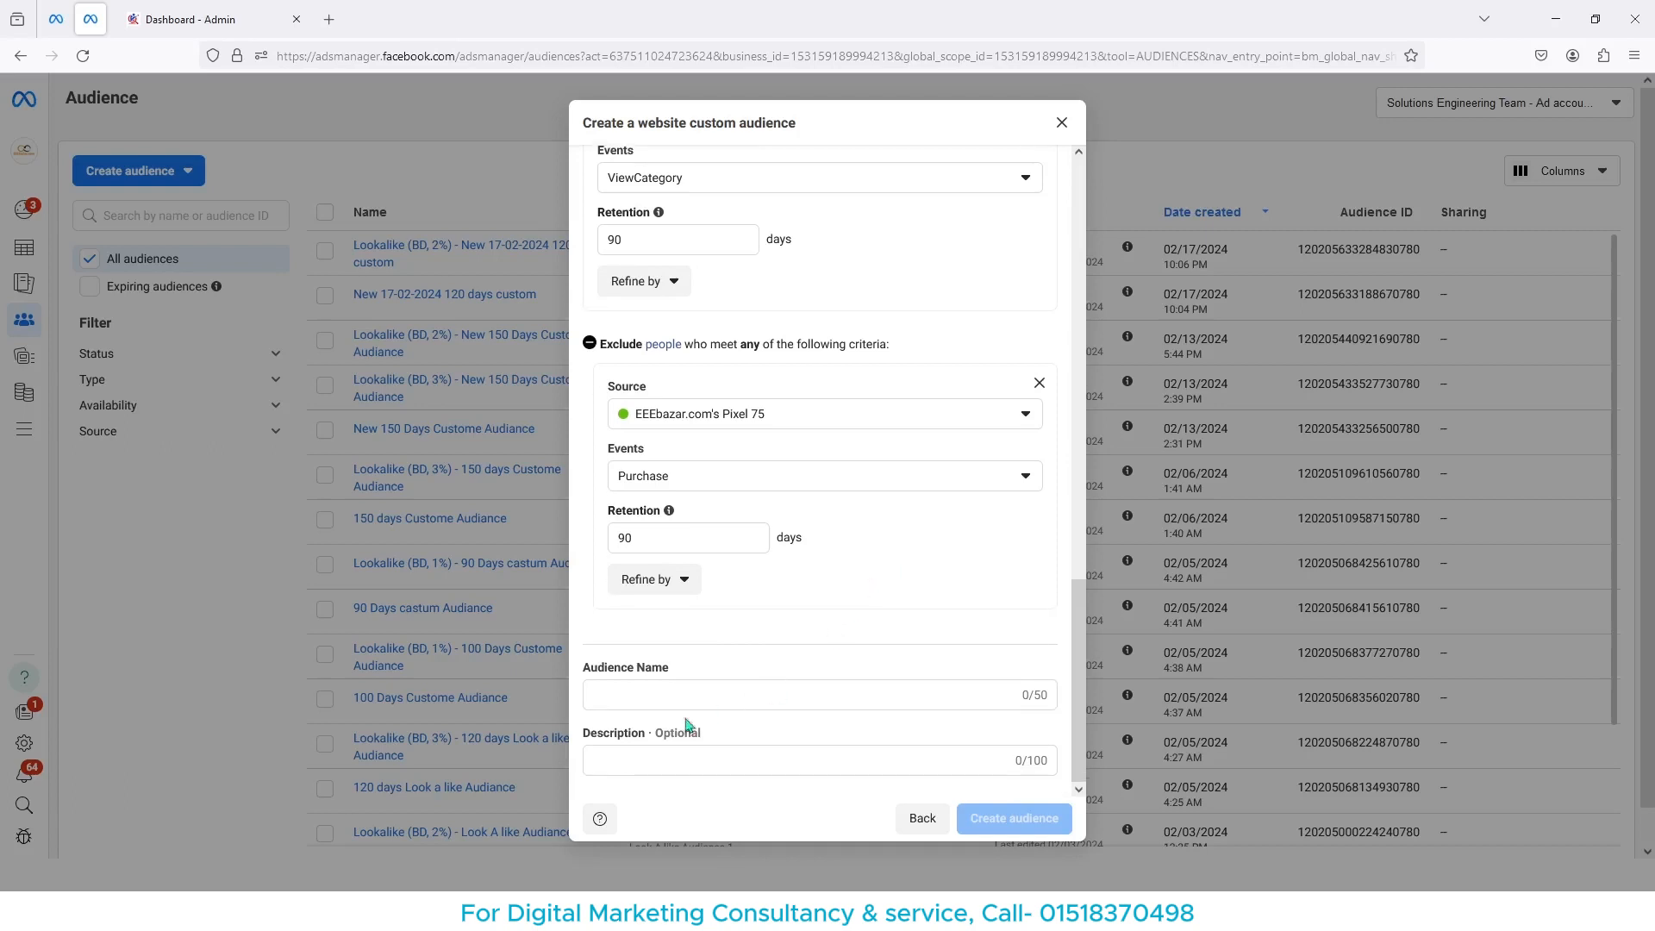
pyautogui.click(772, 694)
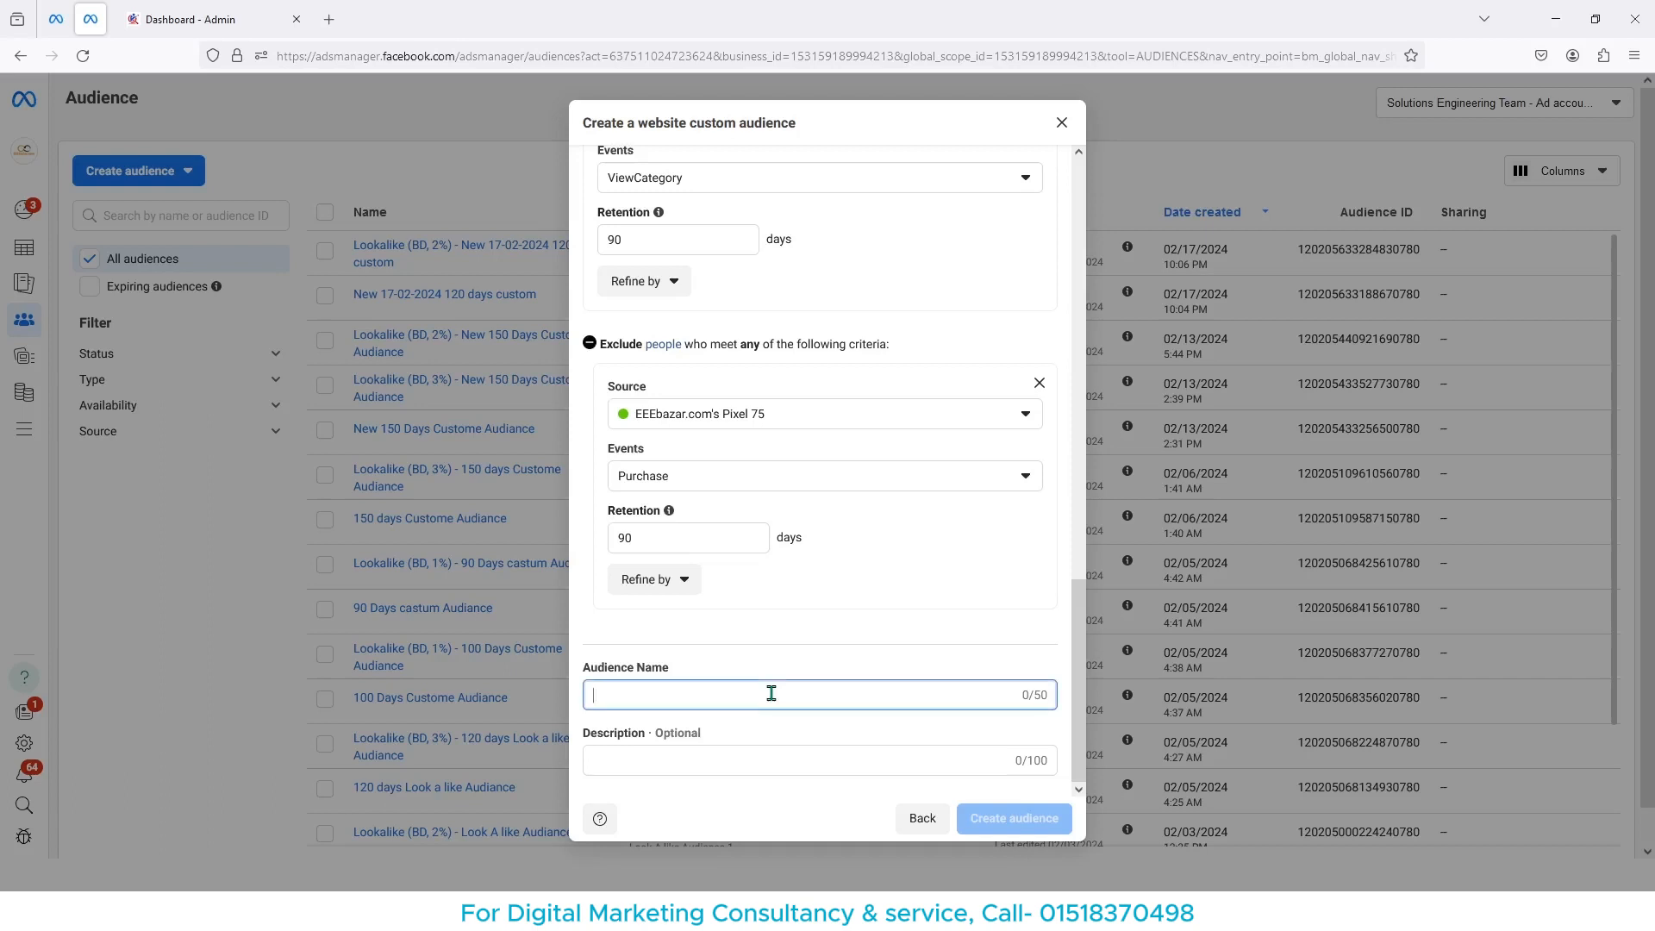
pyautogui.write('90')
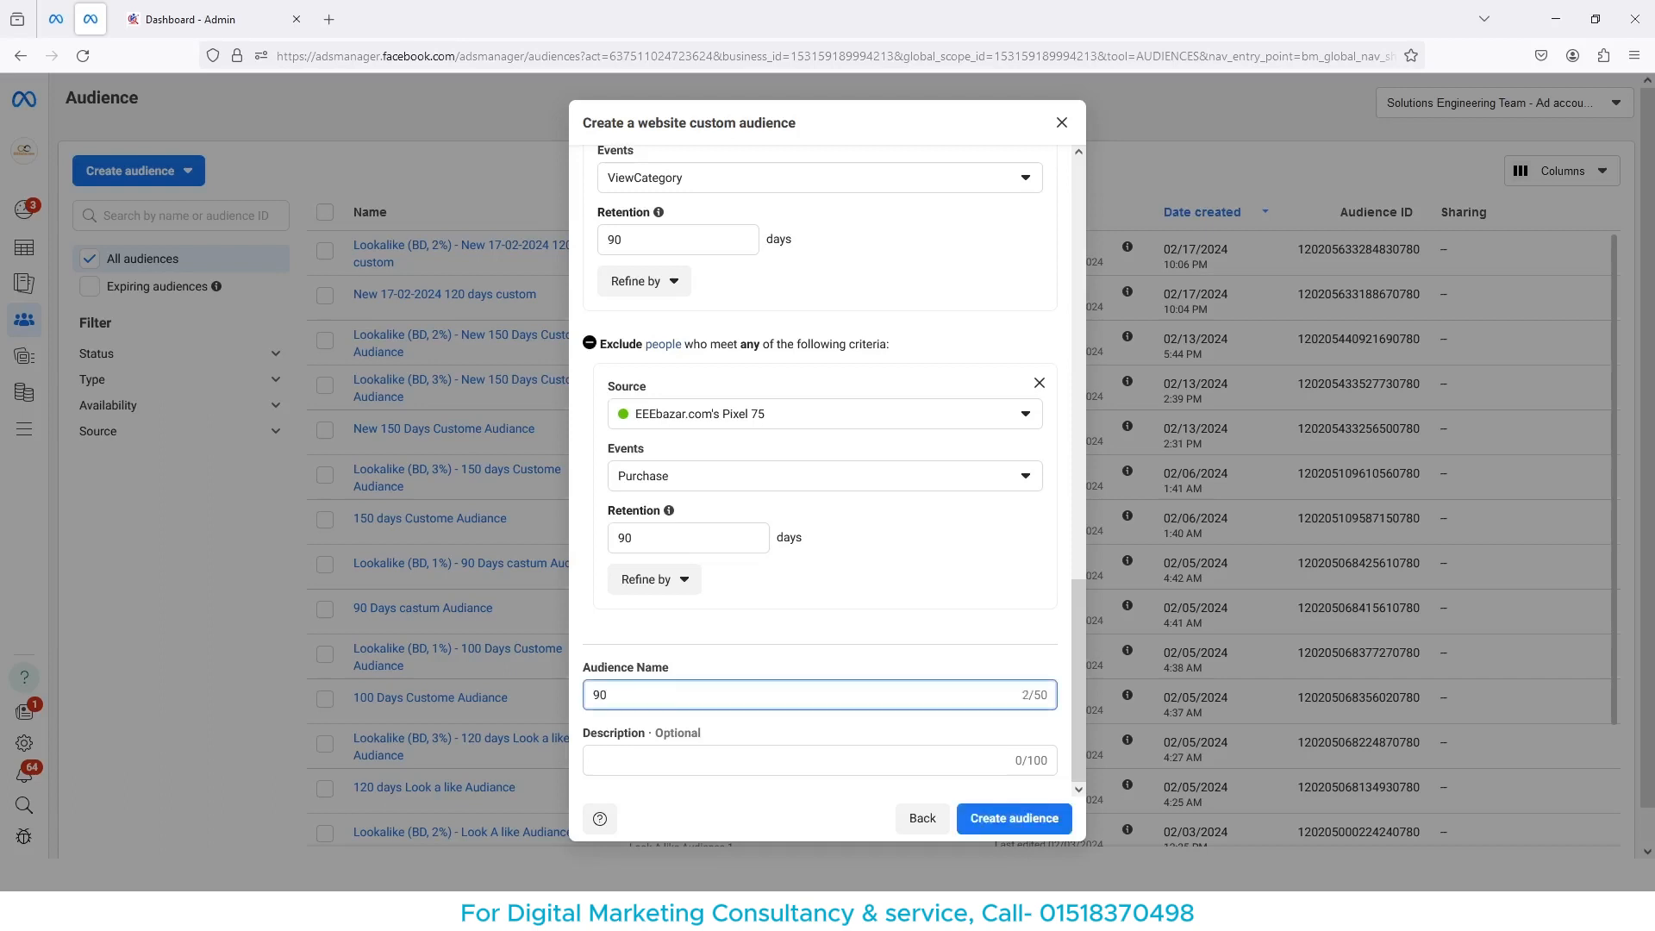
pyautogui.write(' days Custom audiance')
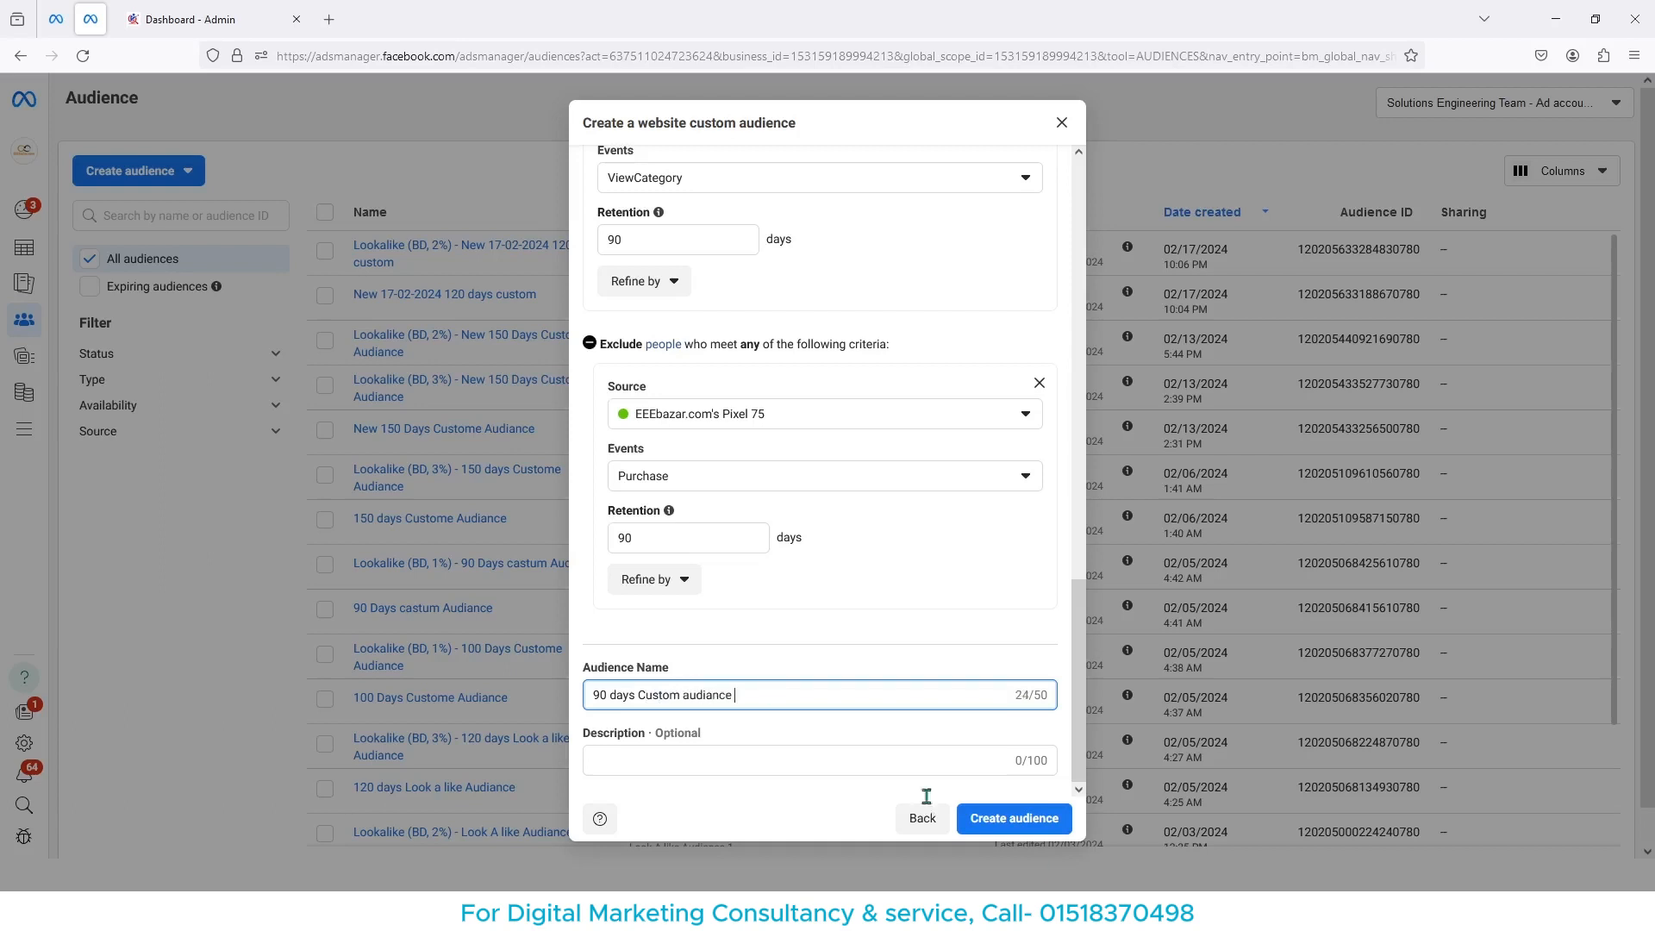
pyautogui.click(1025, 821)
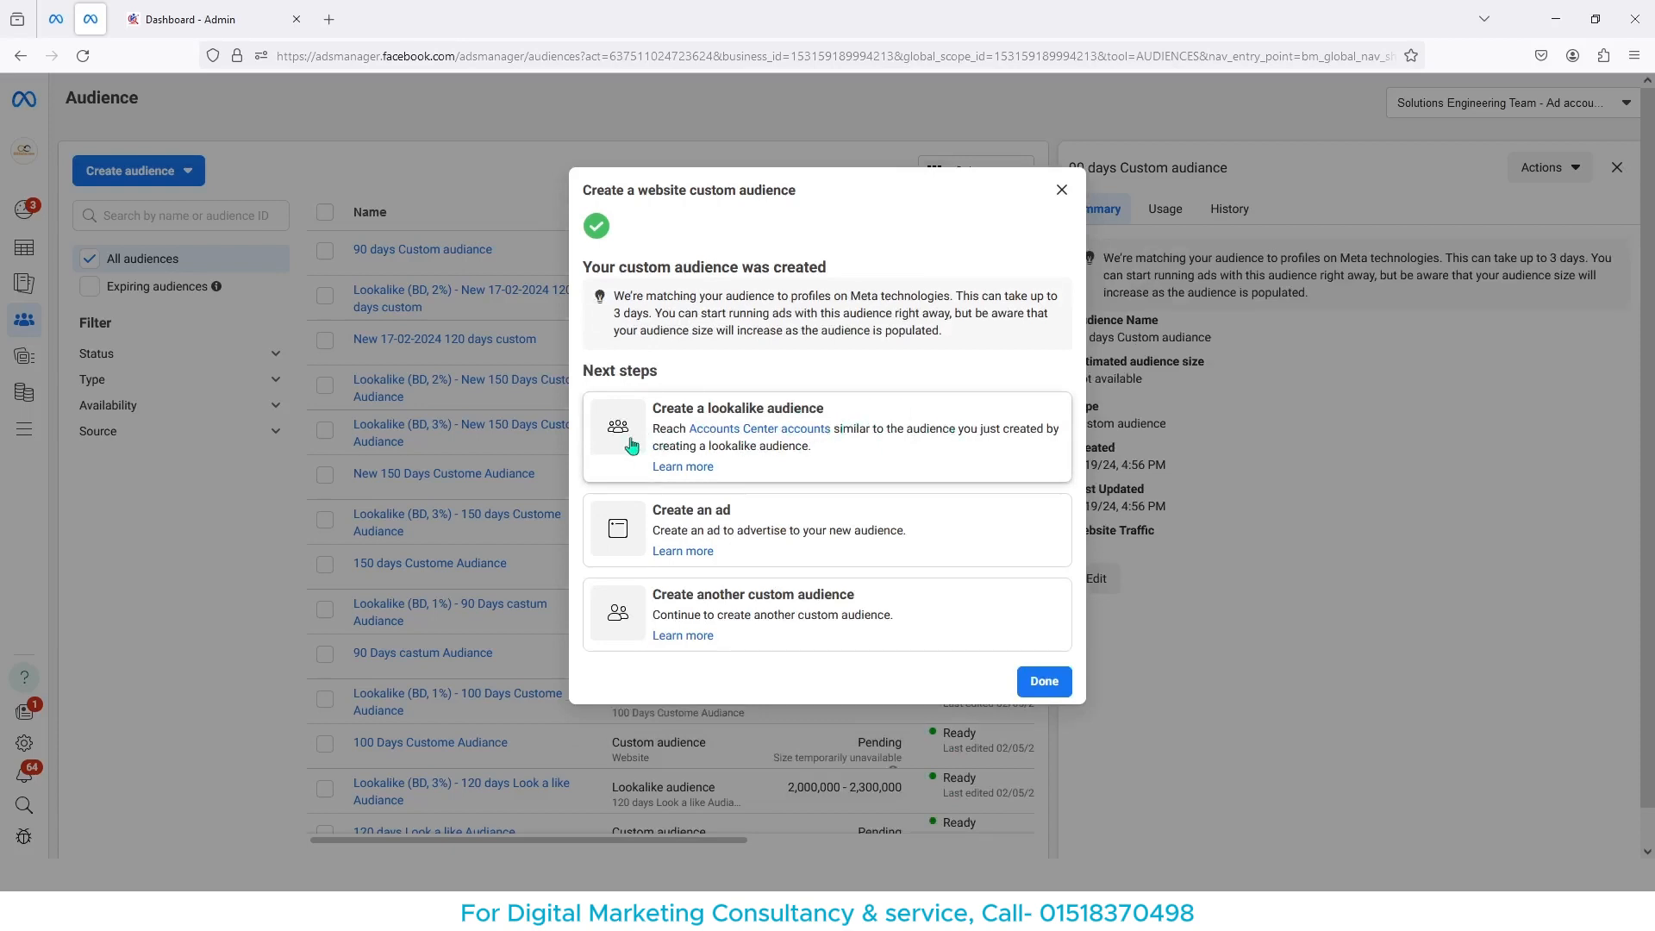
# - Start a lookalike audience from the new custom audience, choosing 90 days Custom audiance as its source
pyautogui.click(951, 443)
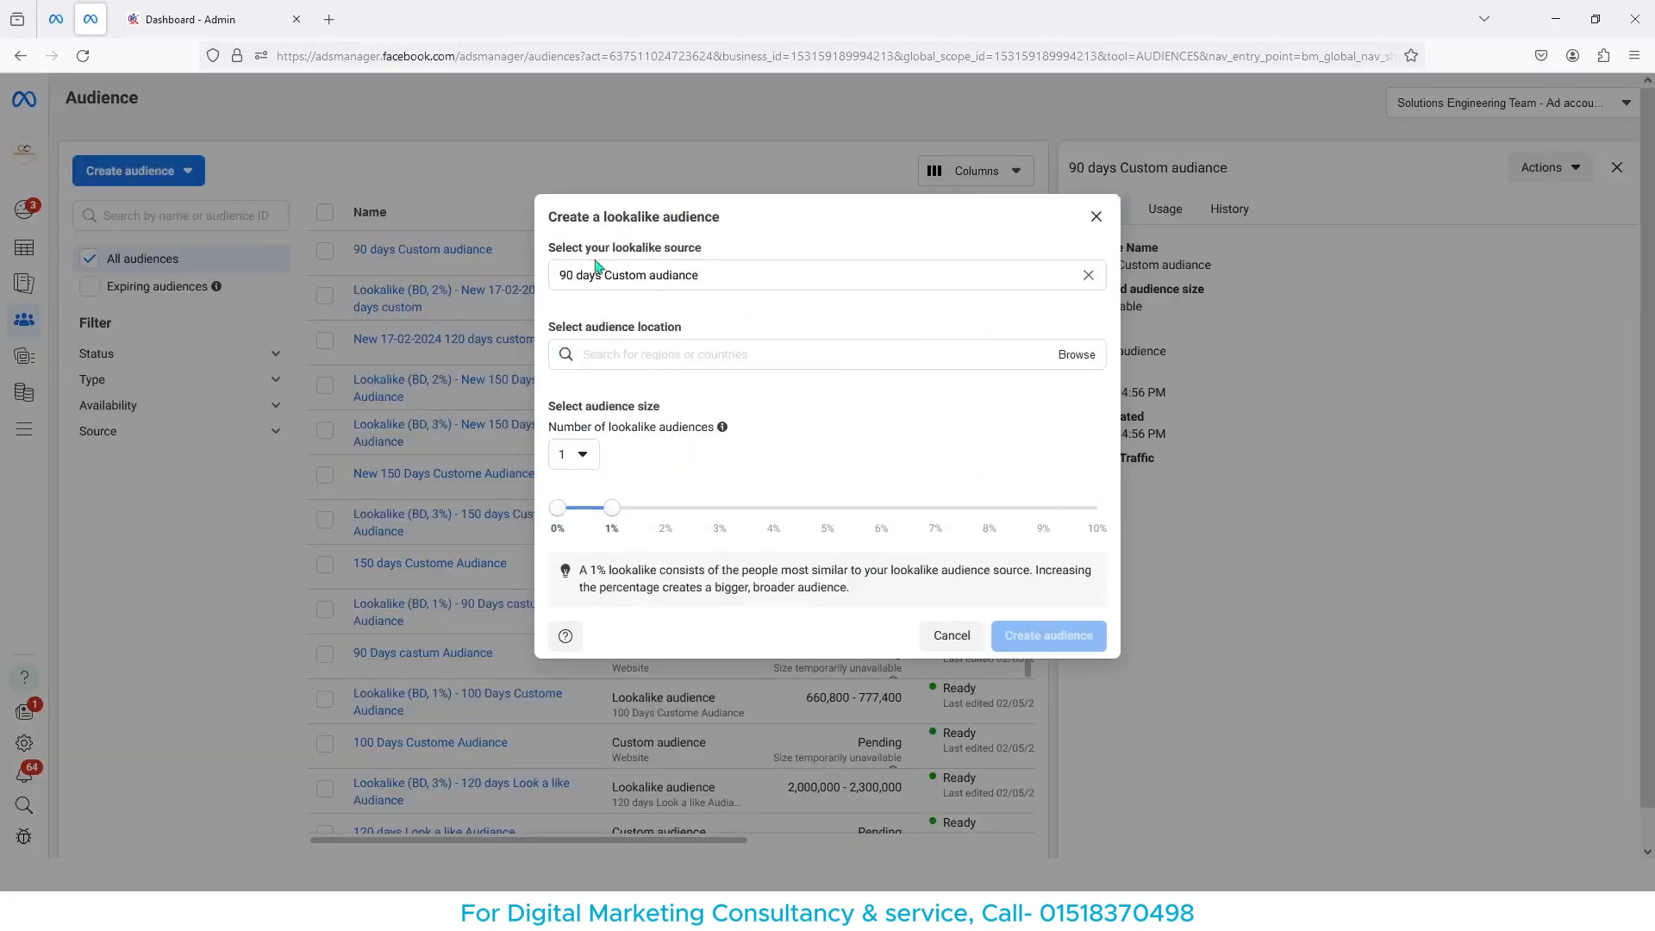
pyautogui.doubleClick(833, 280)
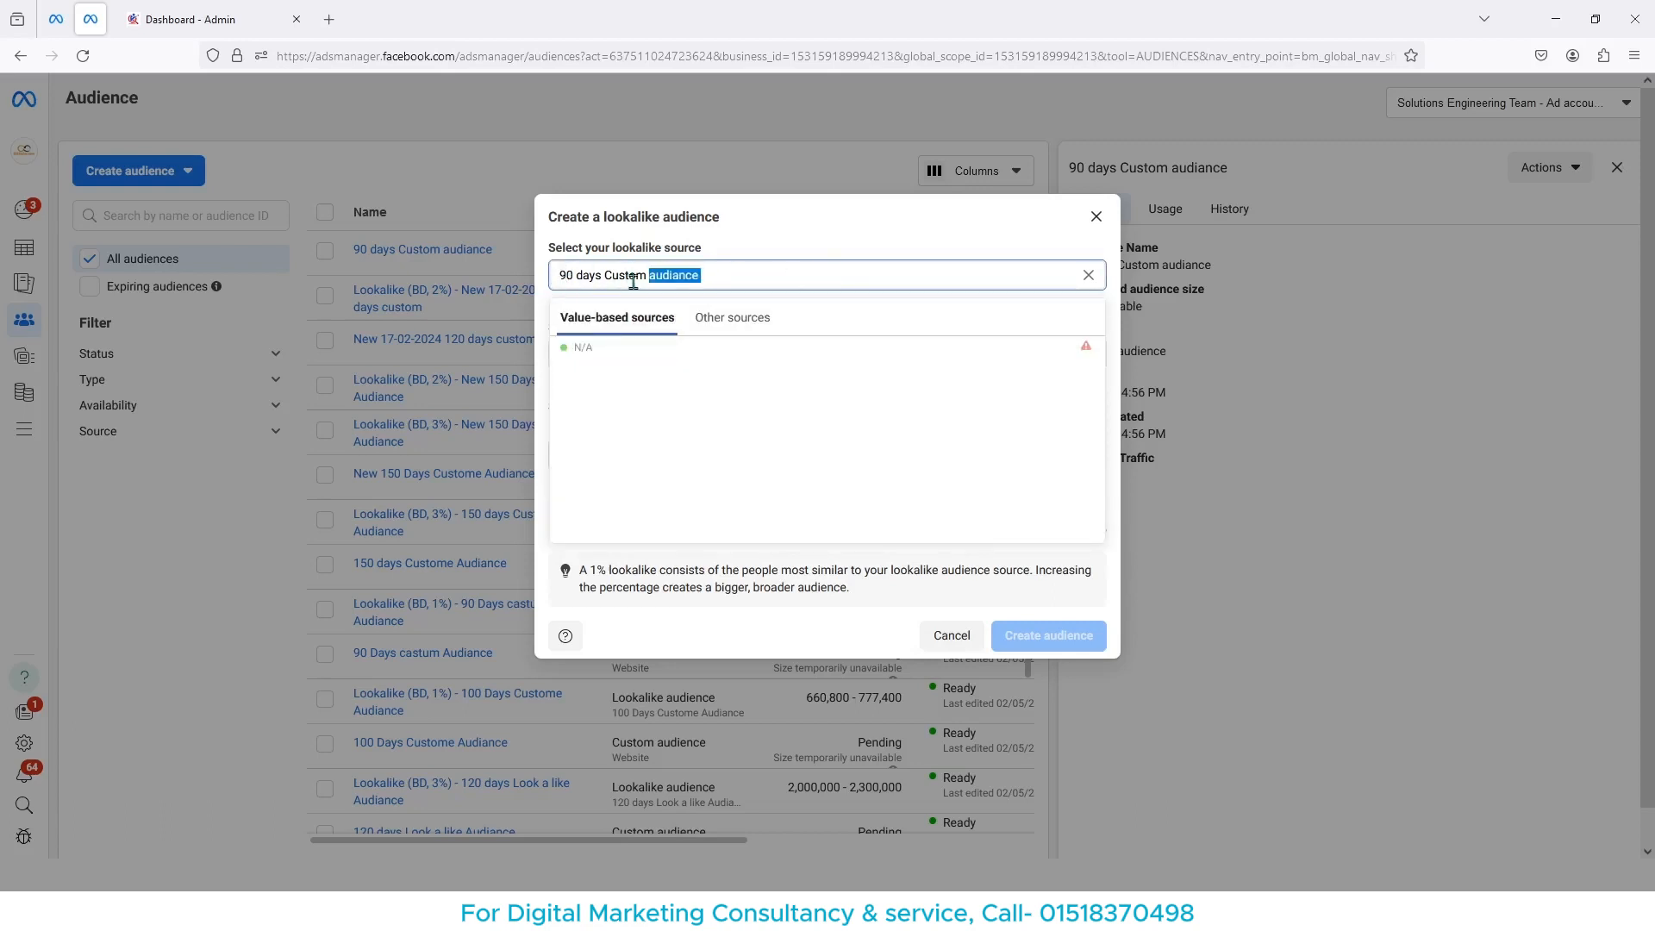
pyautogui.click(749, 278)
pyautogui.click(713, 318)
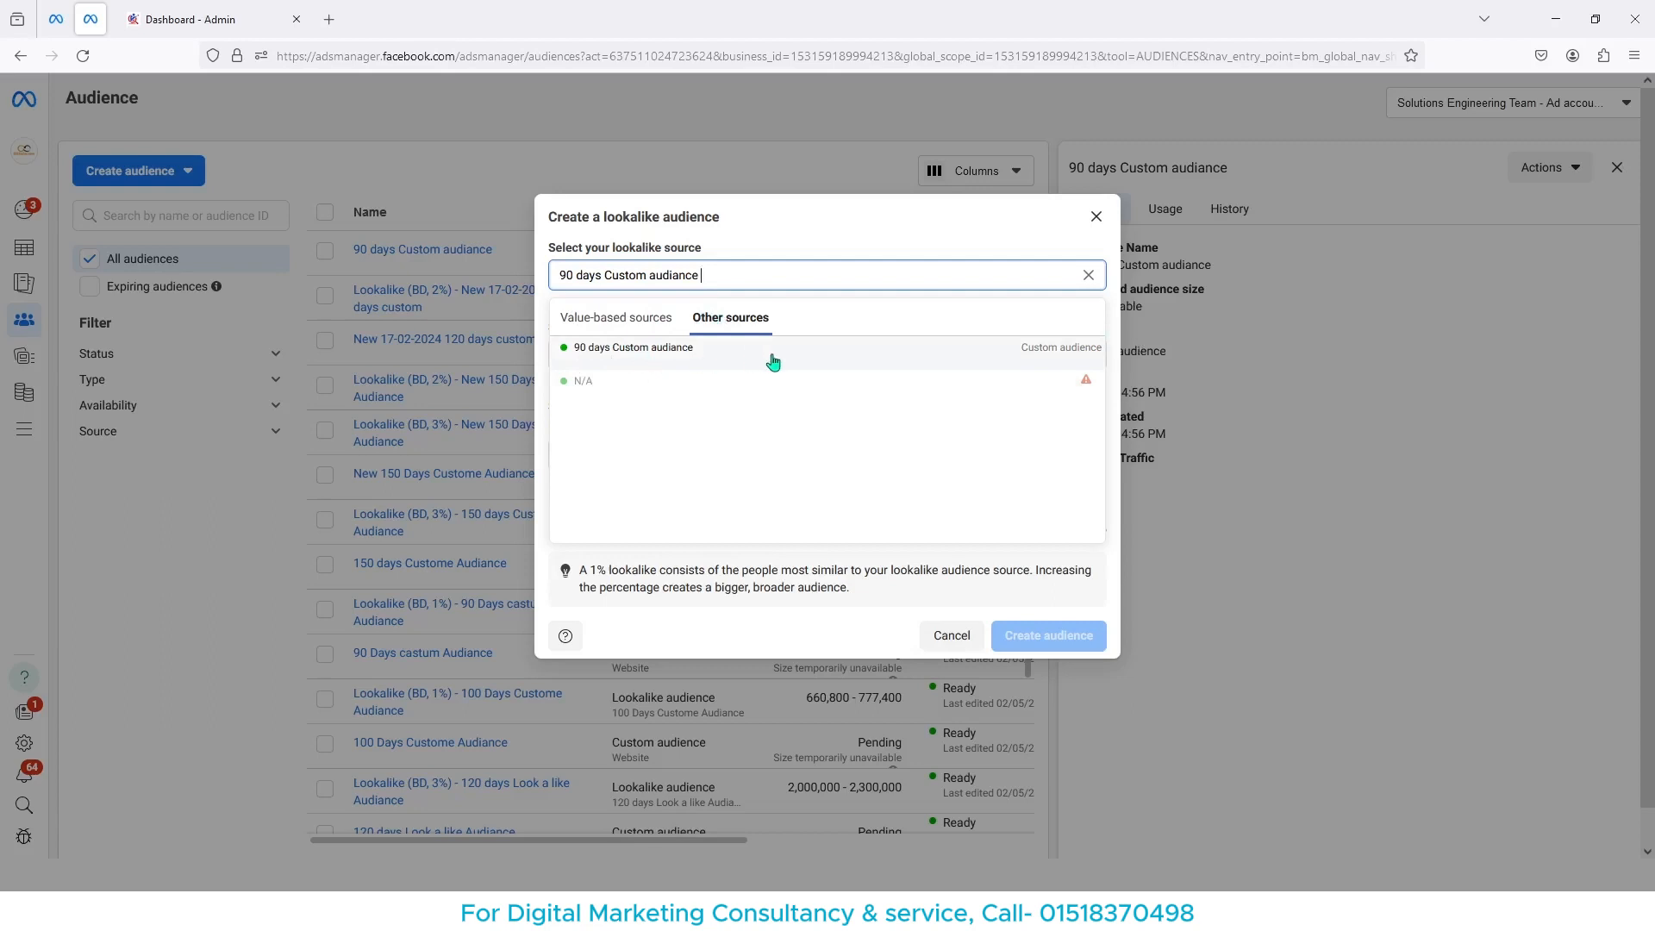
pyautogui.click(684, 353)
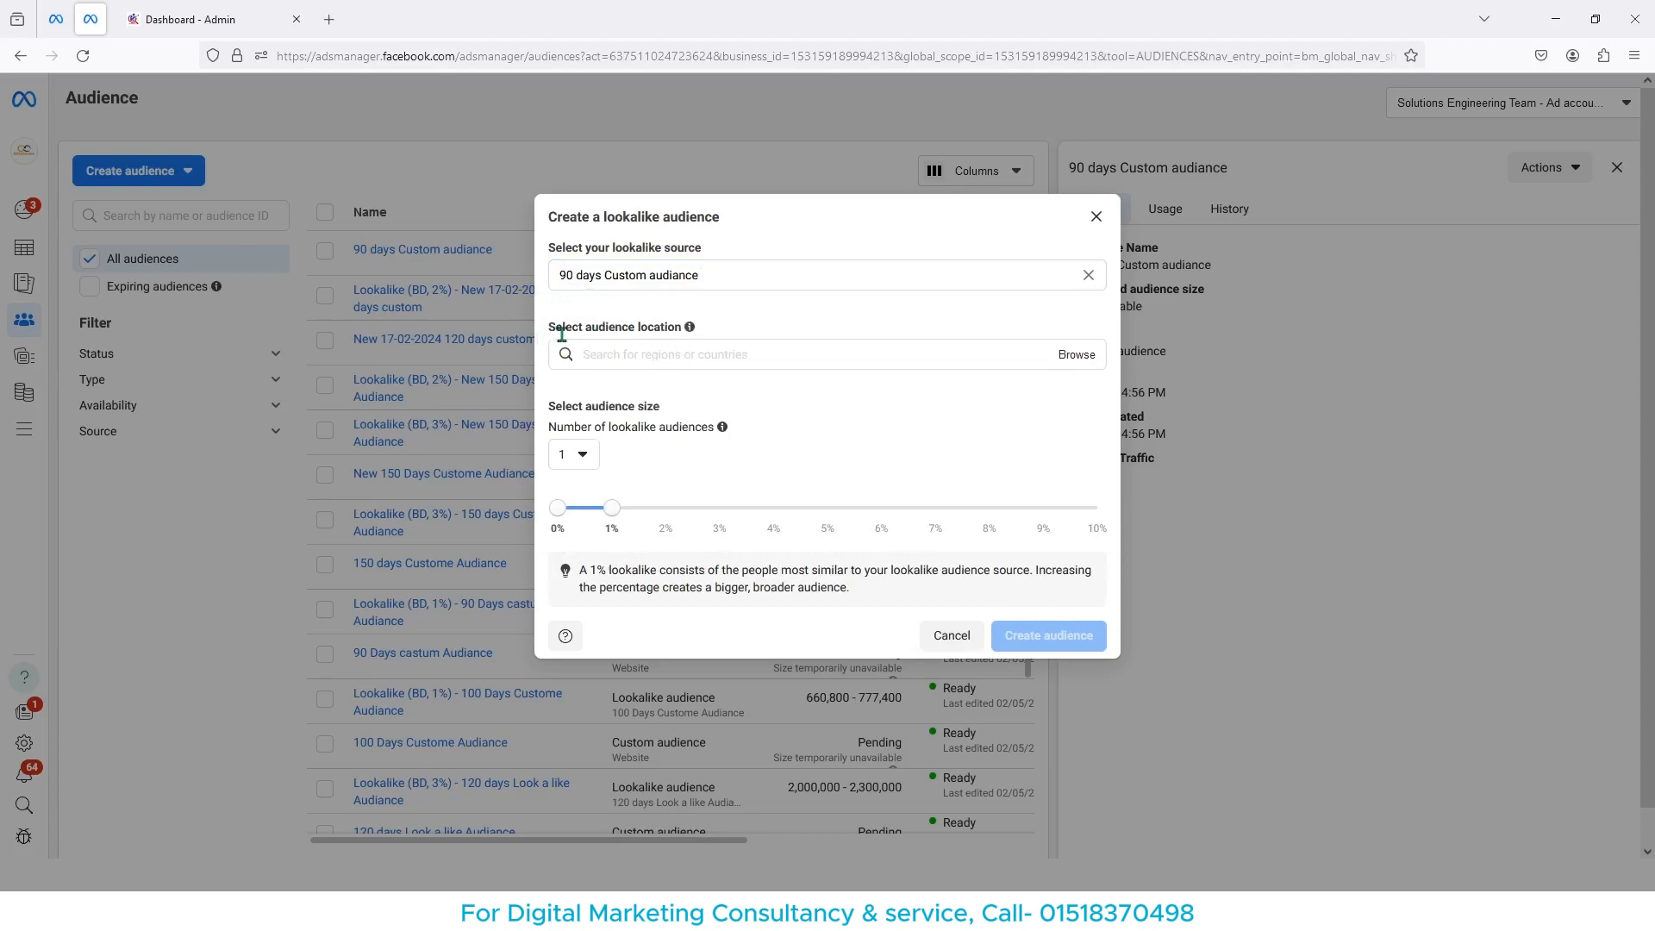
# - Set the lookalike audience's location to Bangladesh
pyautogui.click(789, 355)
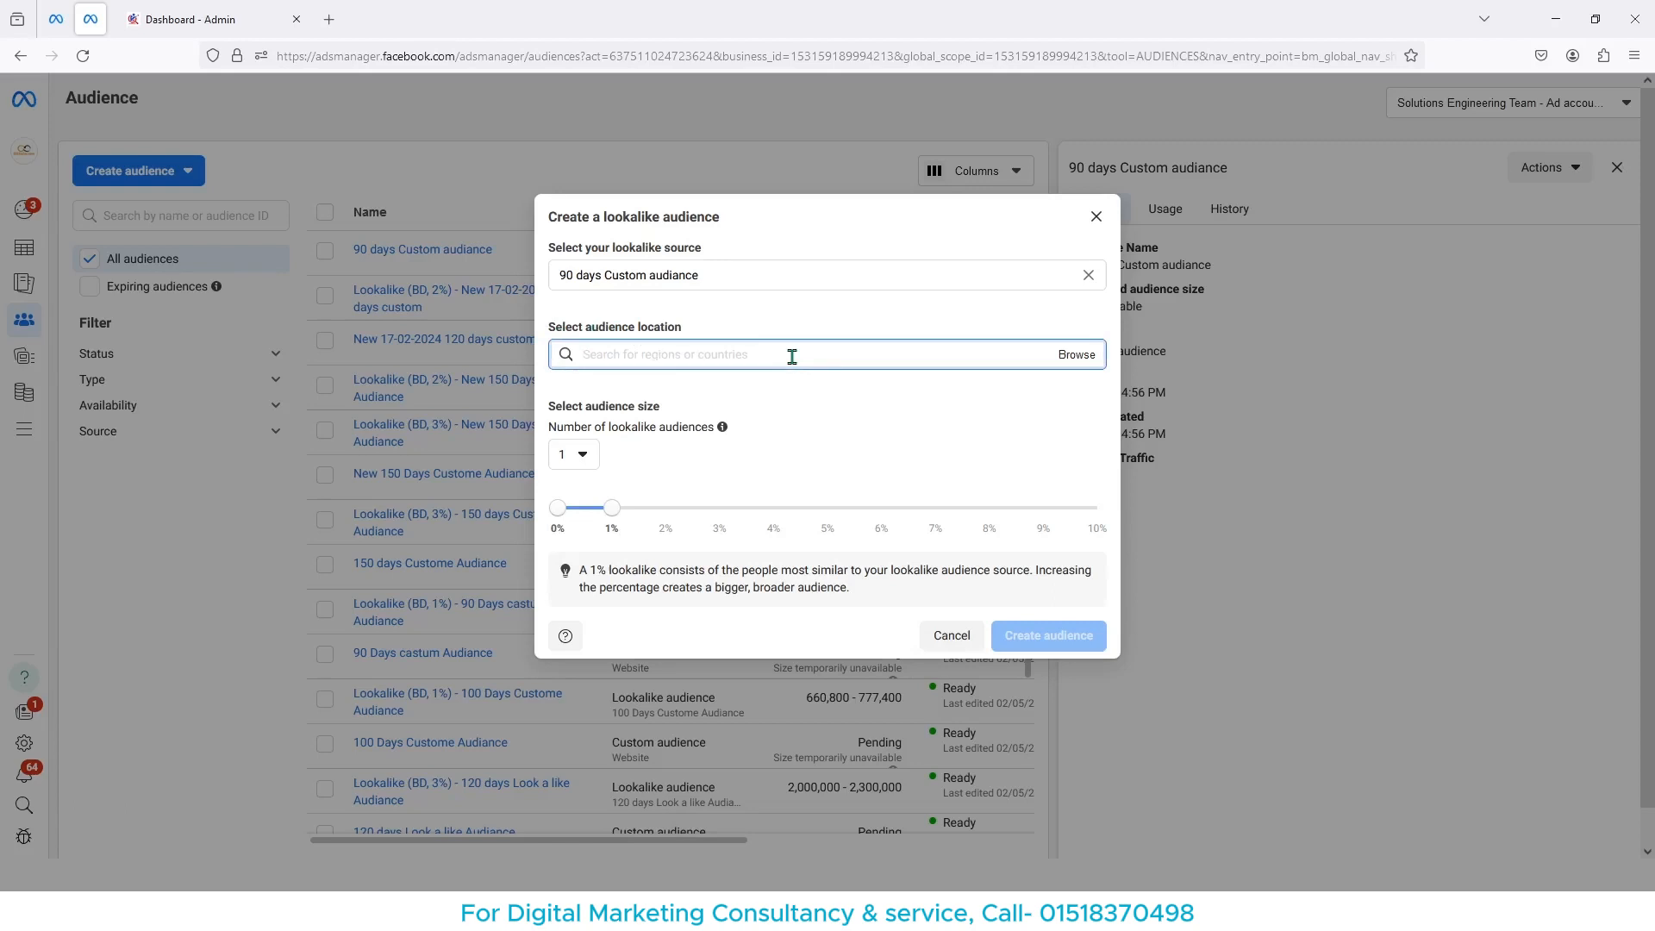
pyautogui.write('bang')
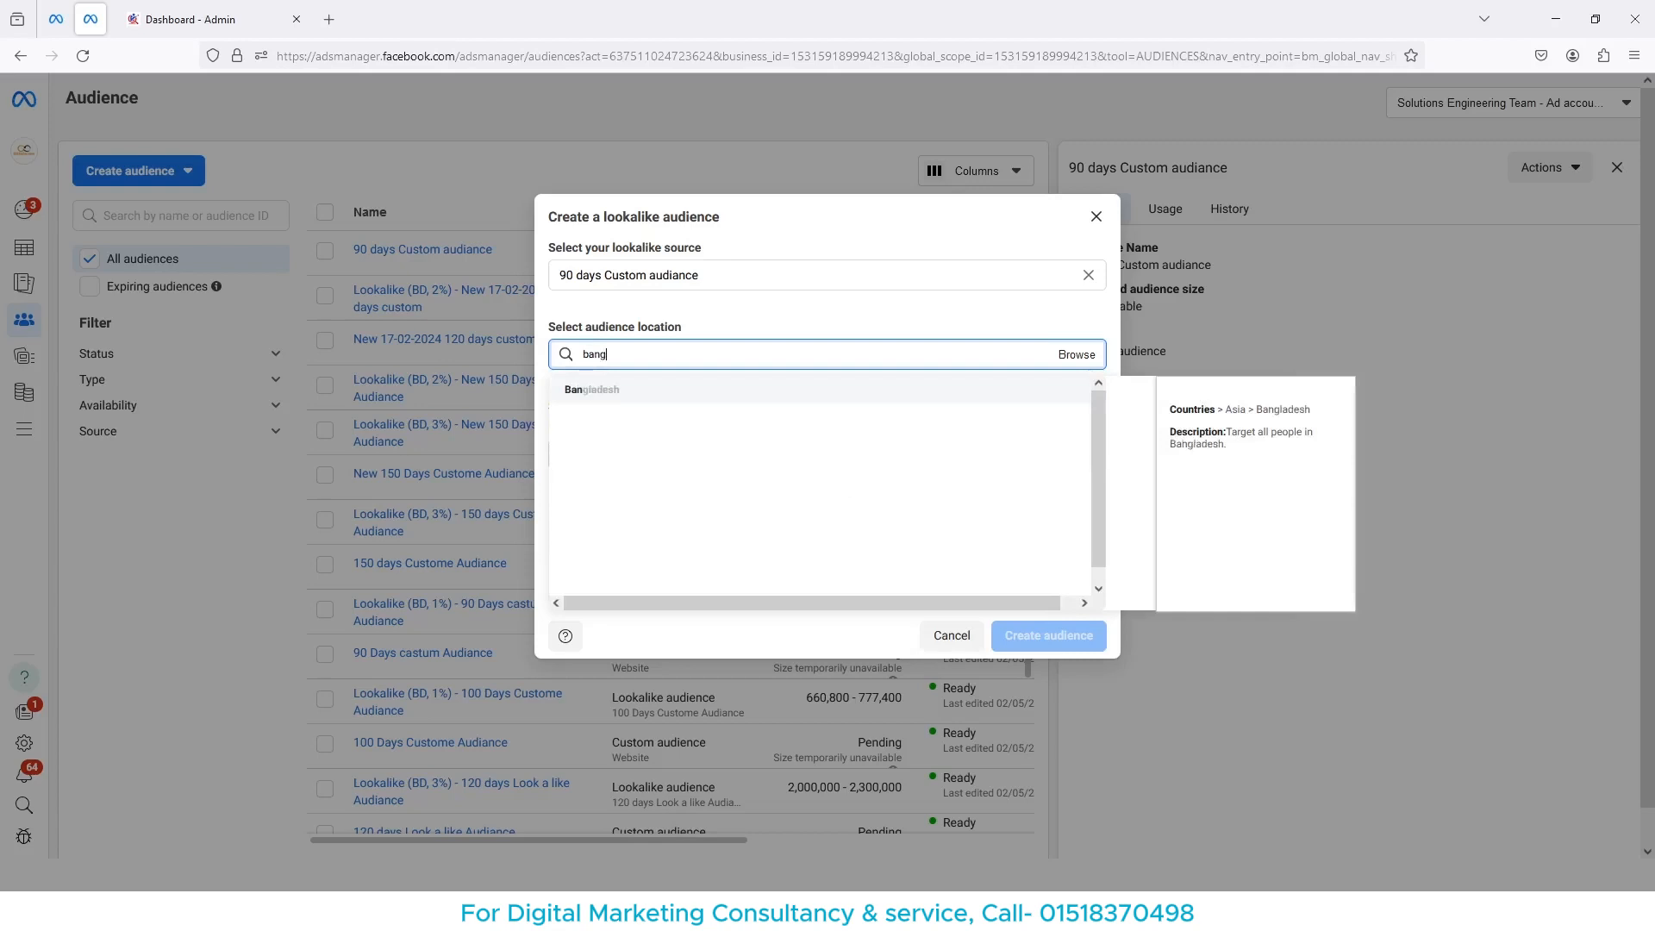
pyautogui.write('ladesh')
pyautogui.click(688, 397)
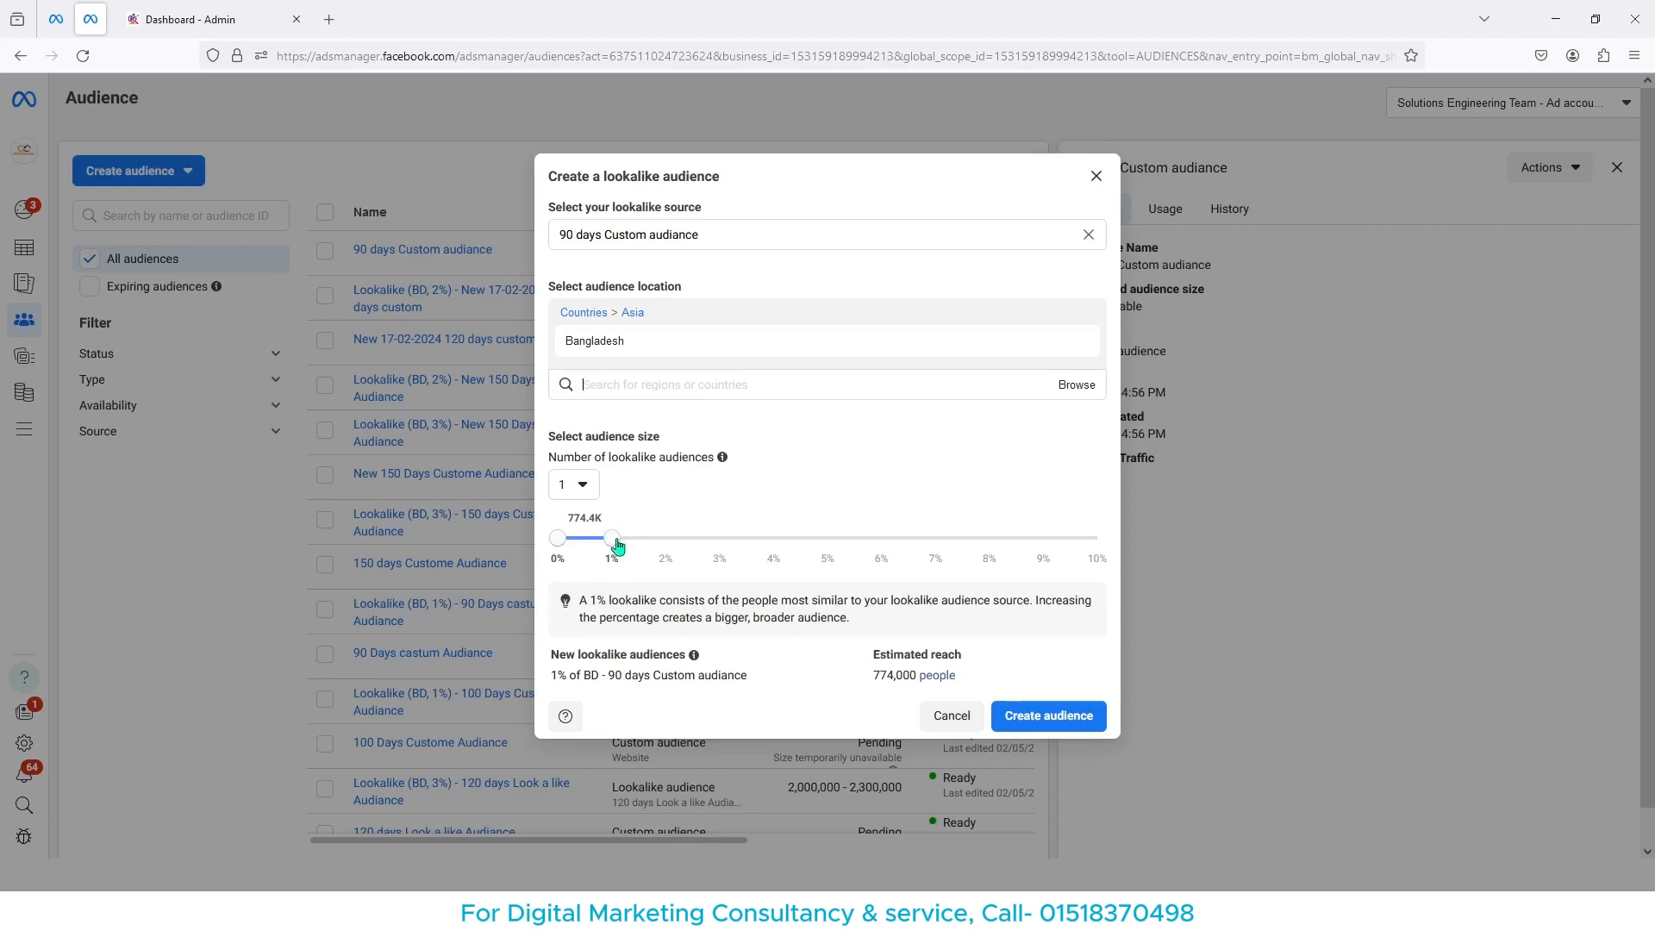
# - Set the size of the single lookalike audience to 2% and create it
pyautogui.moveTo(617, 543); pyautogui.dragTo(660, 543)
pyautogui.moveTo(666, 540); pyautogui.dragTo(852, 548)
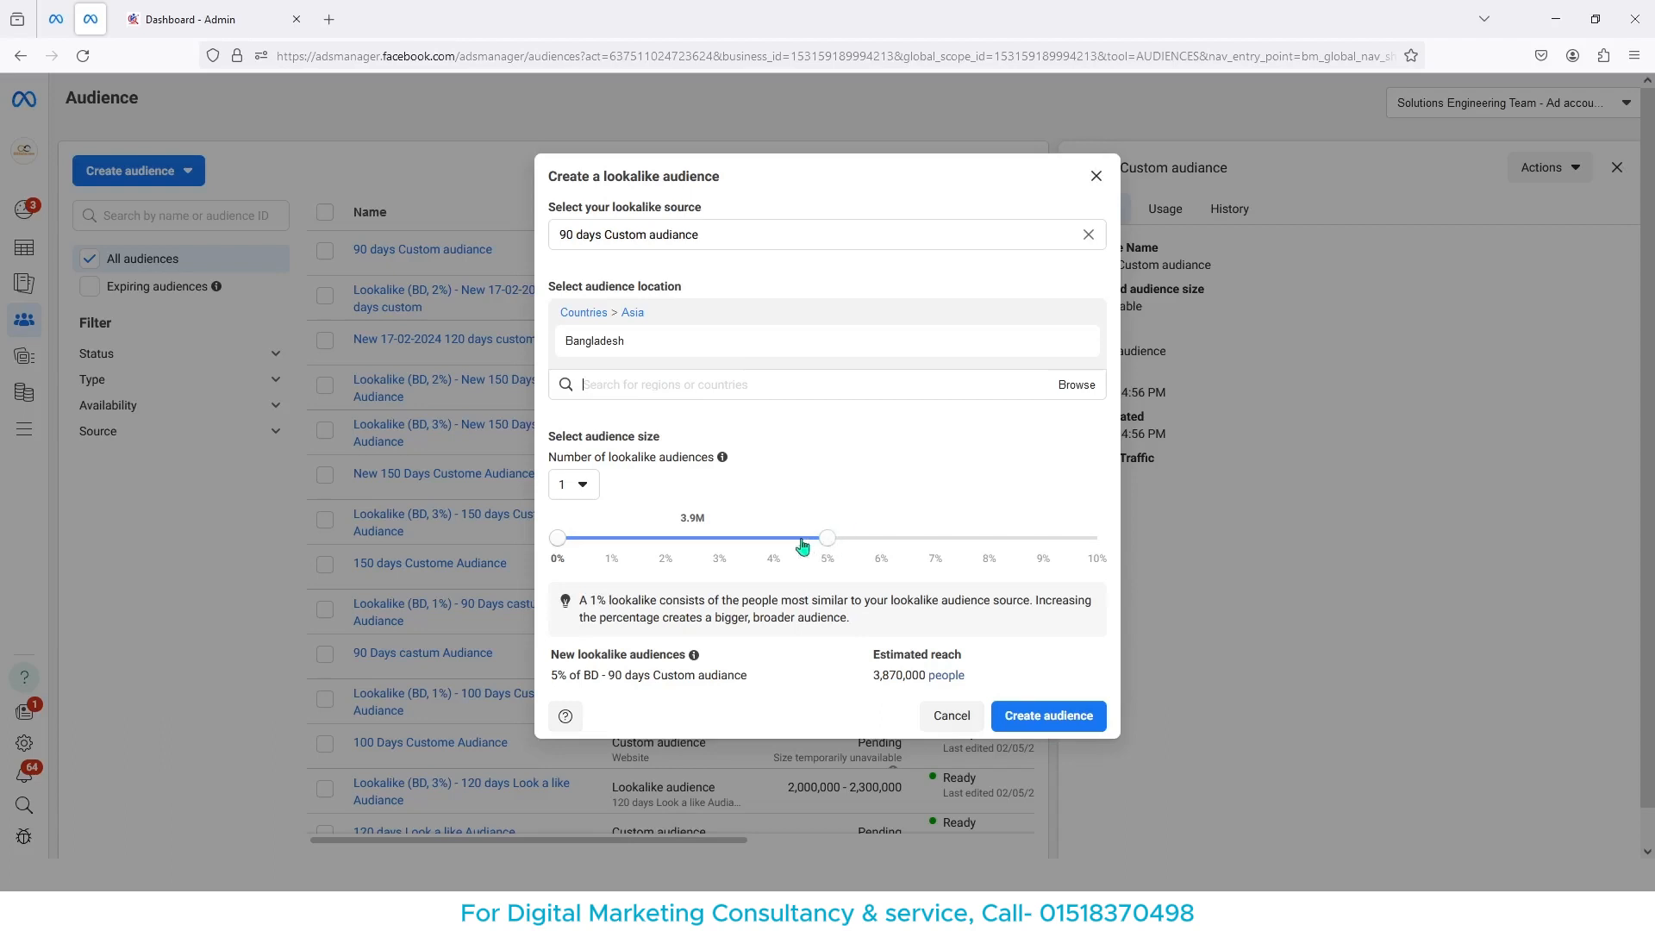
pyautogui.moveTo(801, 545); pyautogui.dragTo(627, 553)
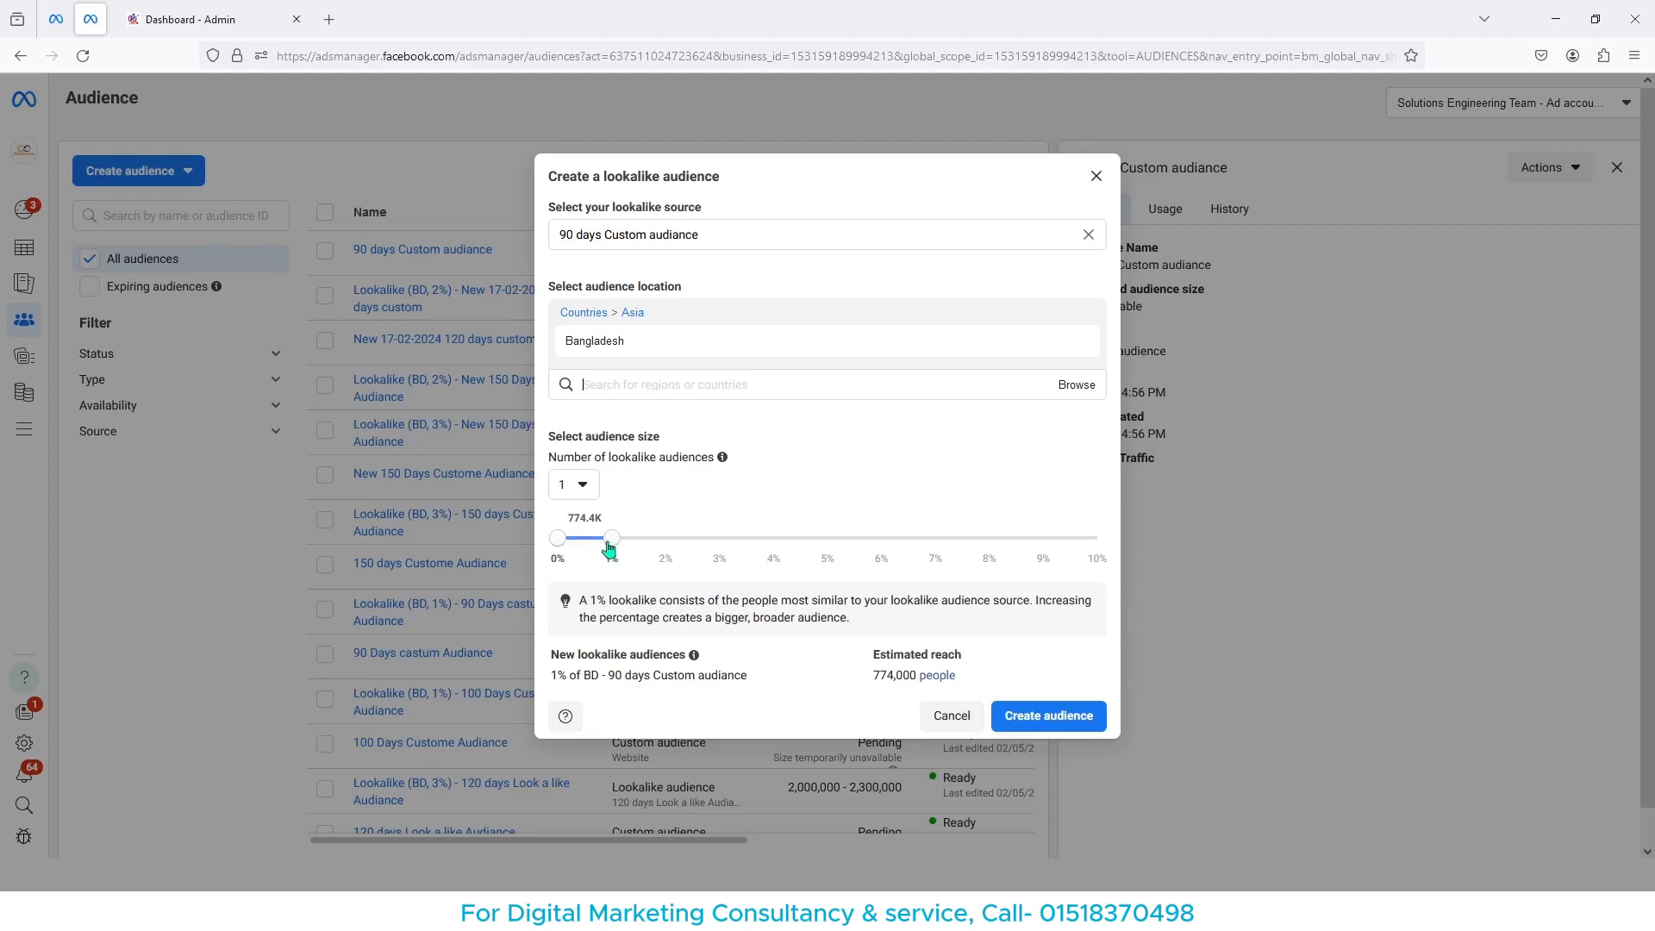
pyautogui.moveTo(614, 549); pyautogui.dragTo(663, 547)
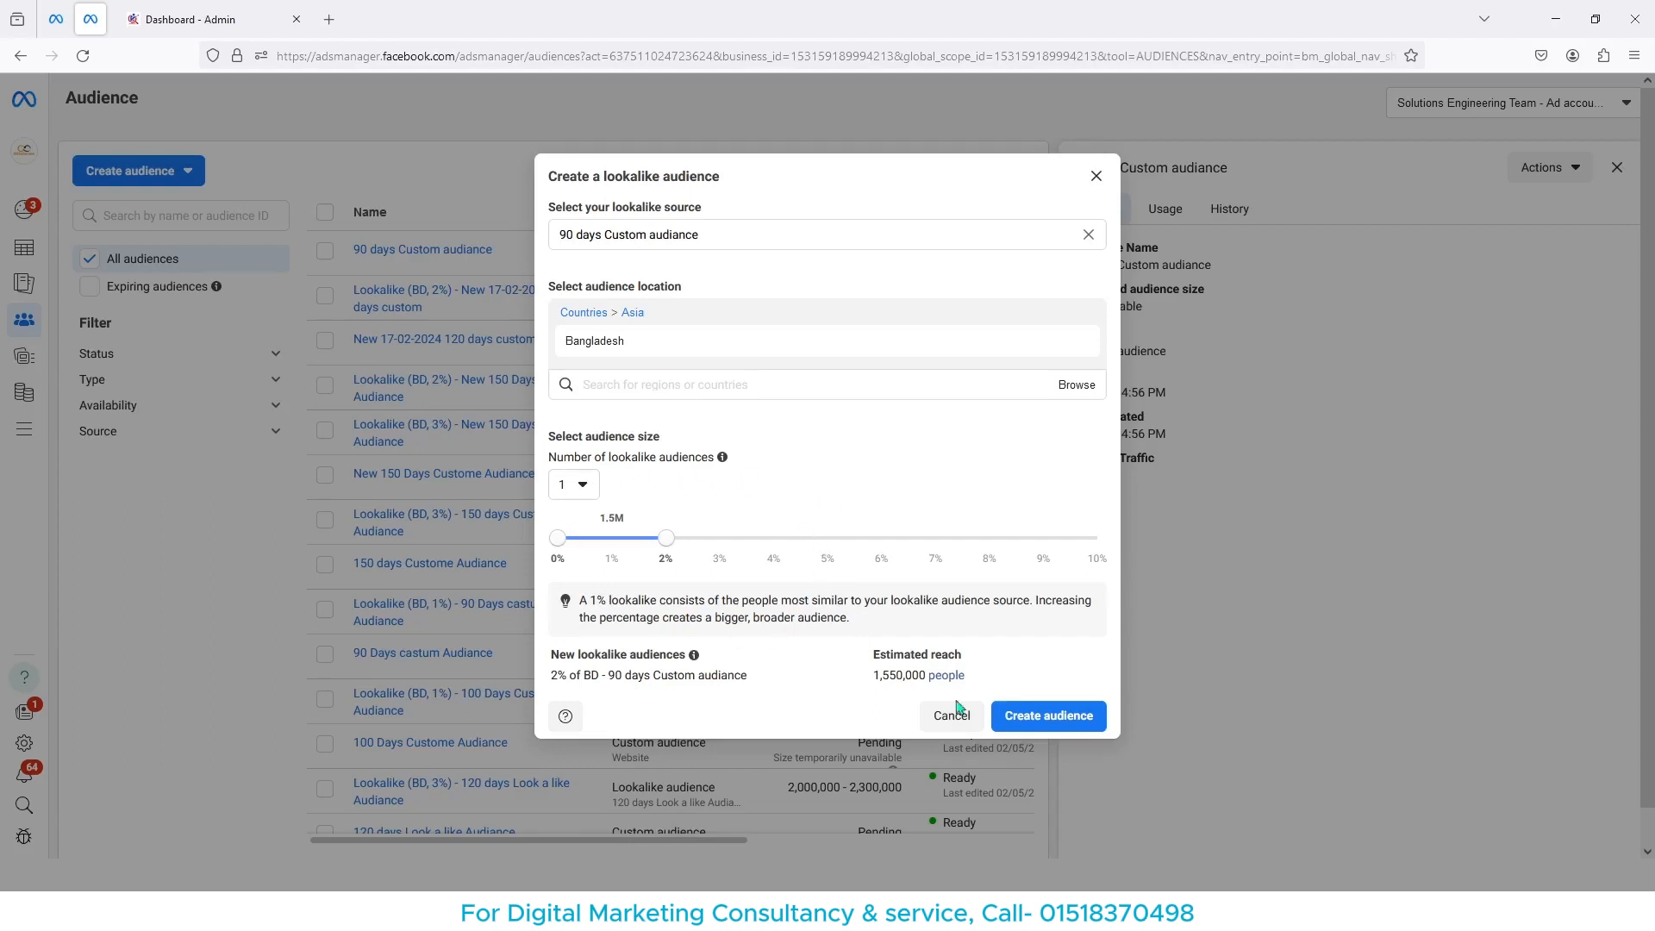
pyautogui.click(1067, 726)
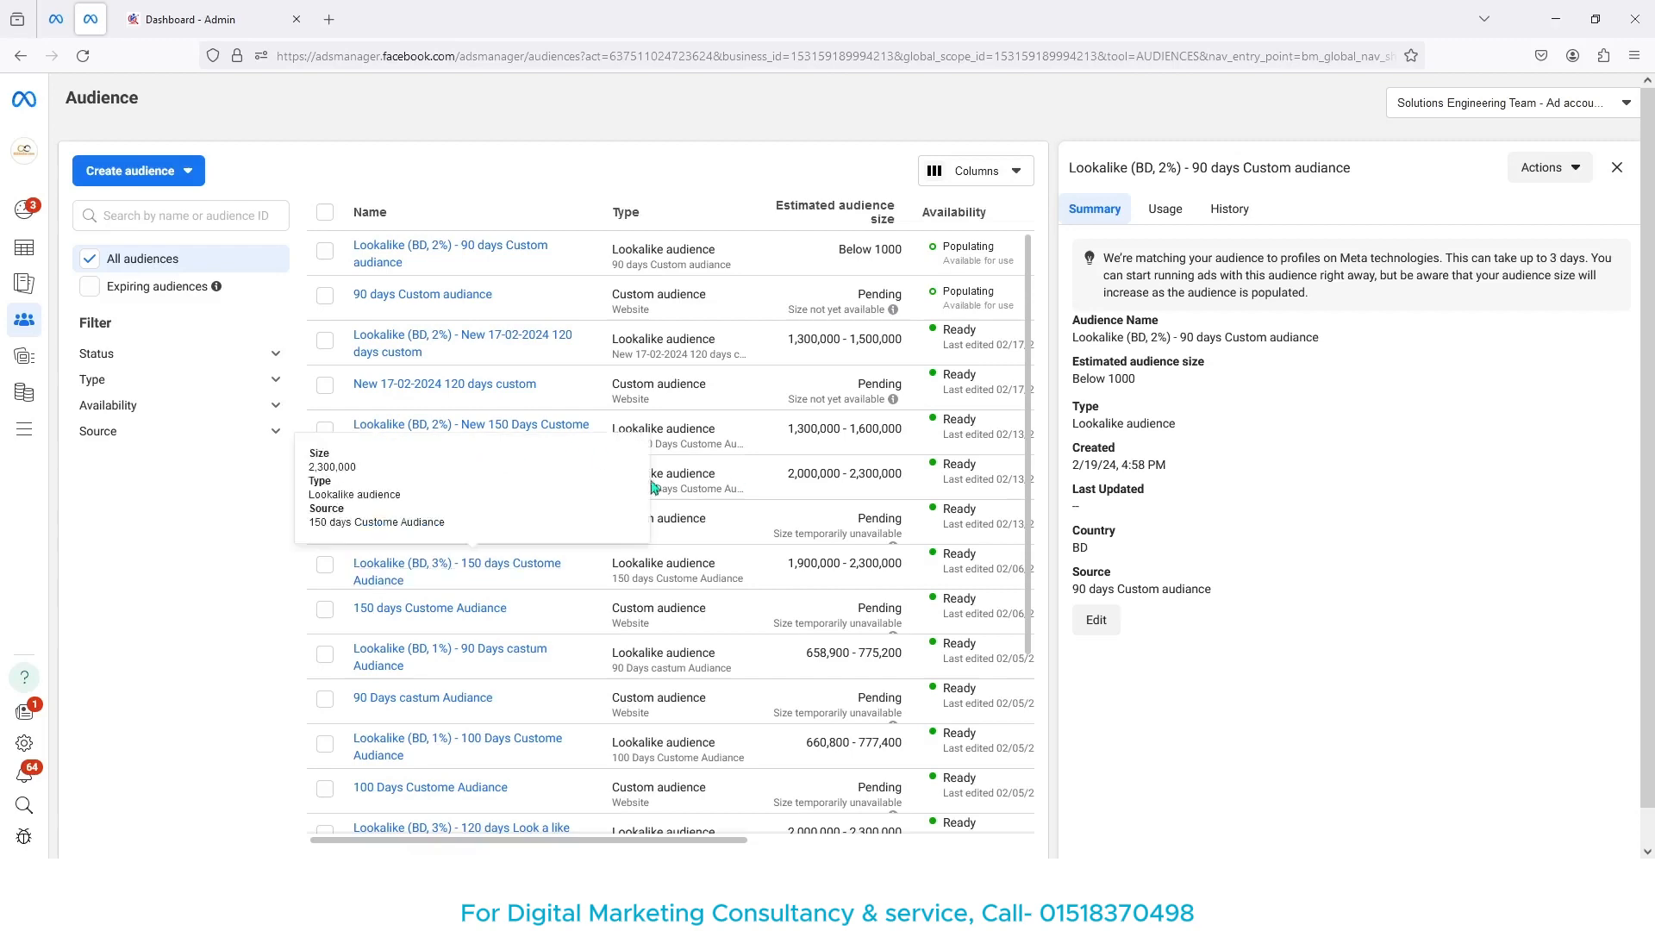
# - Examine the size, type and source details of the new and earlier audiences in the audience list
pyautogui.scroll(-3, 593, 781)
pyautogui.scroll(-2, 561, 784)
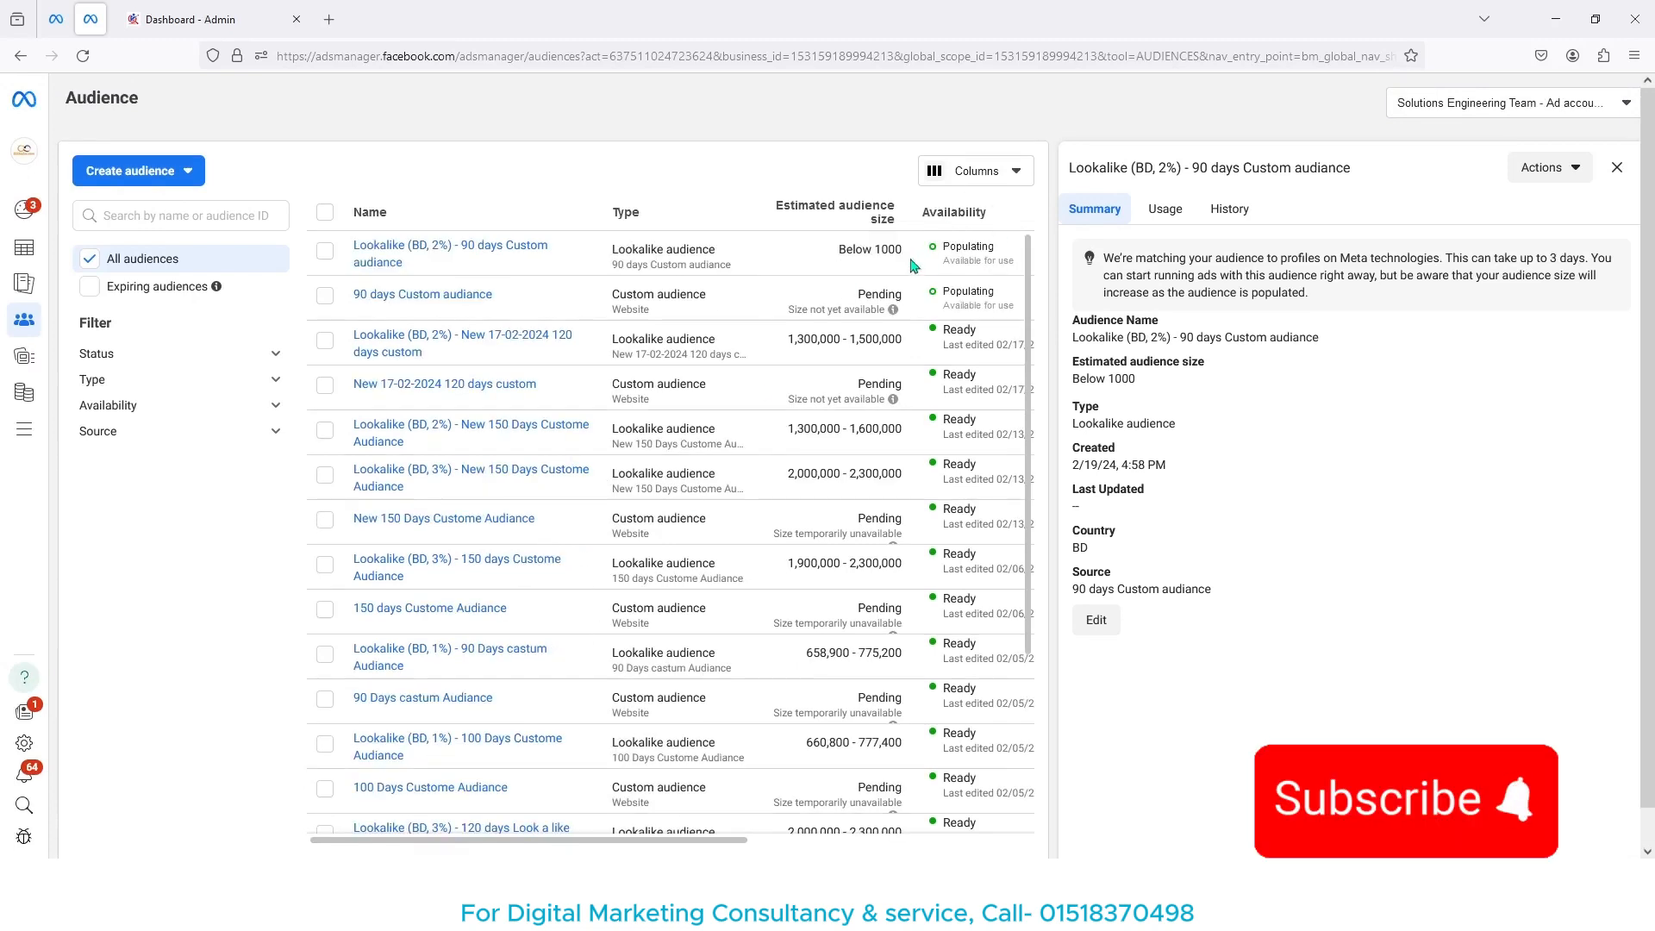
pyautogui.moveTo(430, 339)
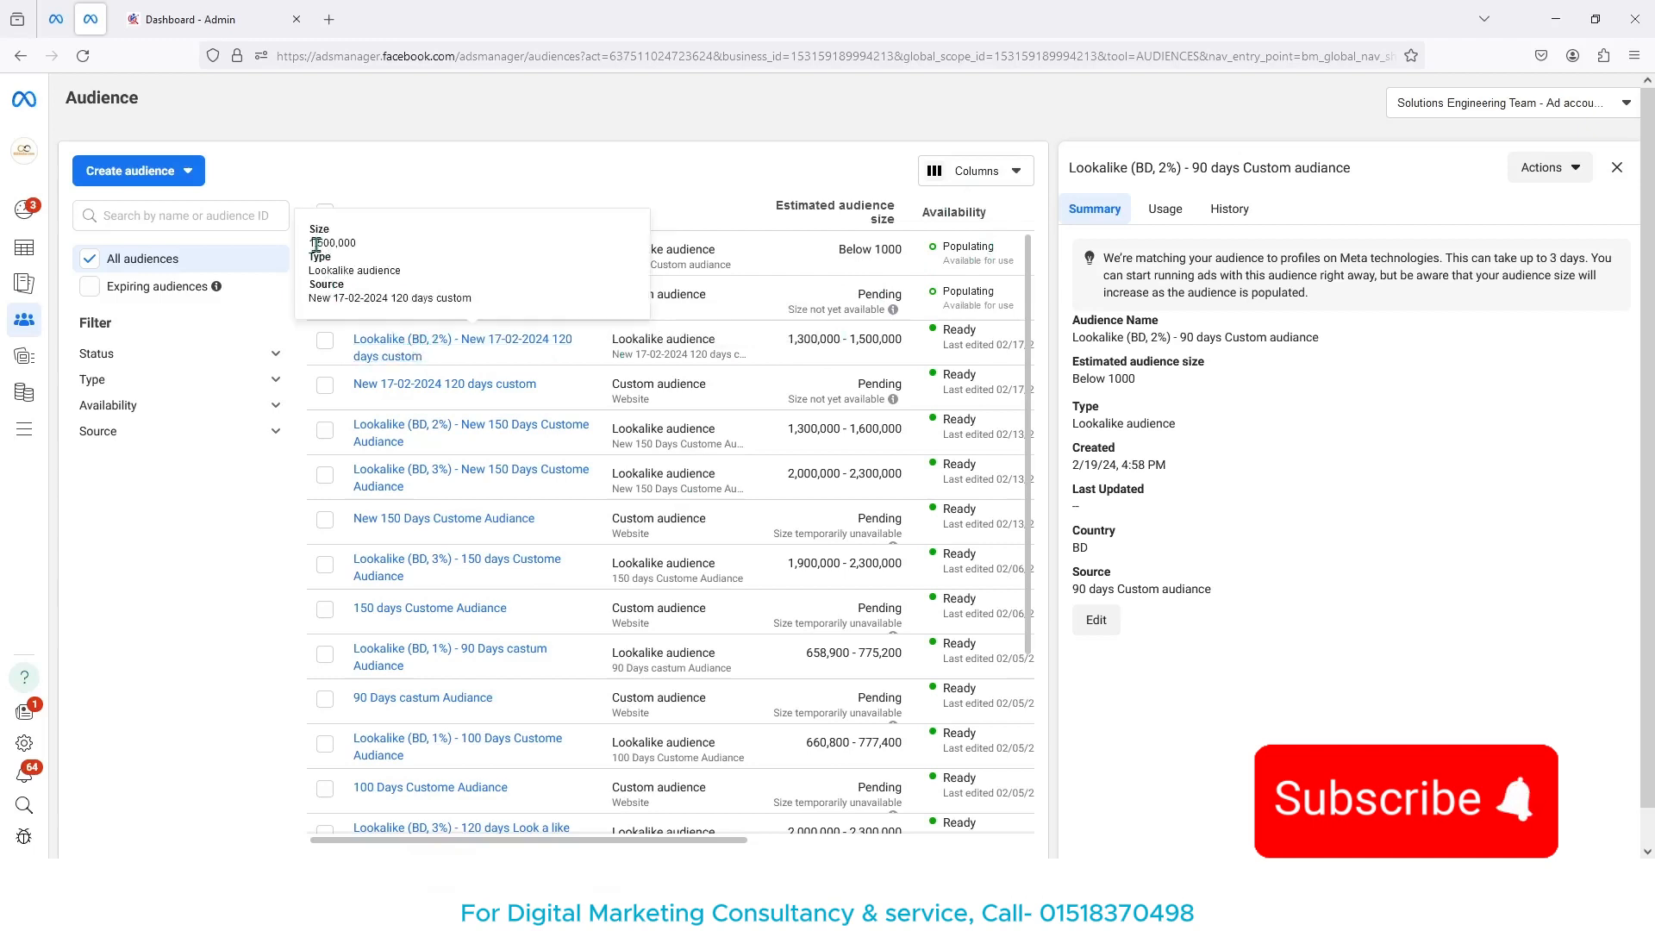
pyautogui.moveTo(313, 242); pyautogui.dragTo(448, 256)
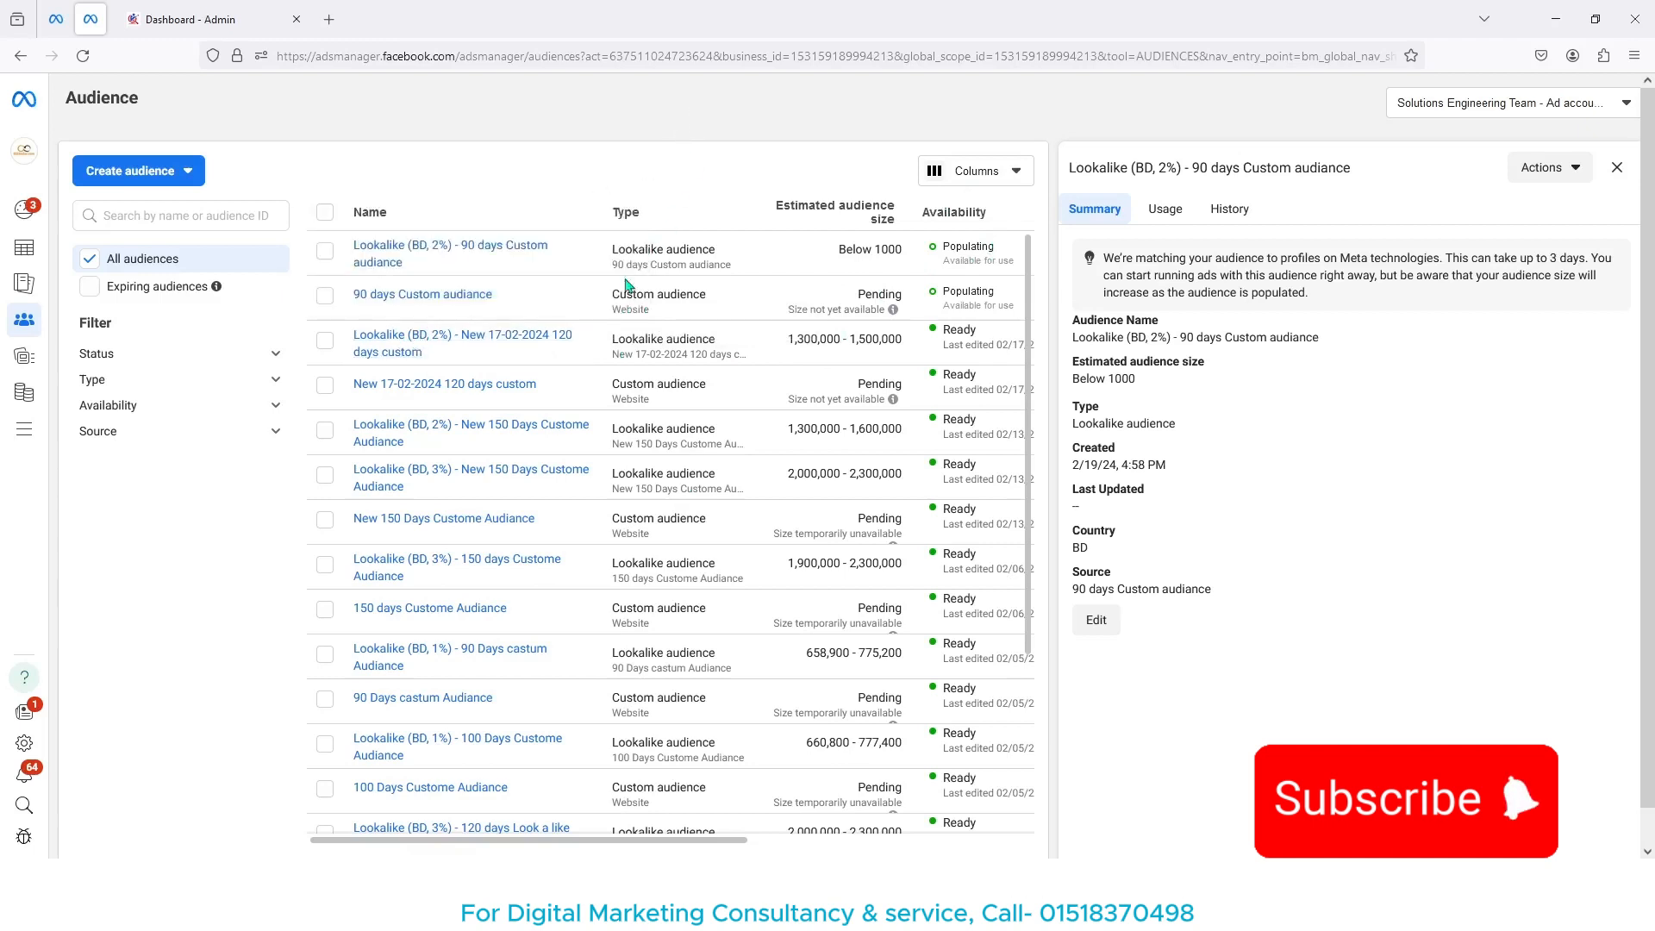
pyautogui.moveTo(384, 308)
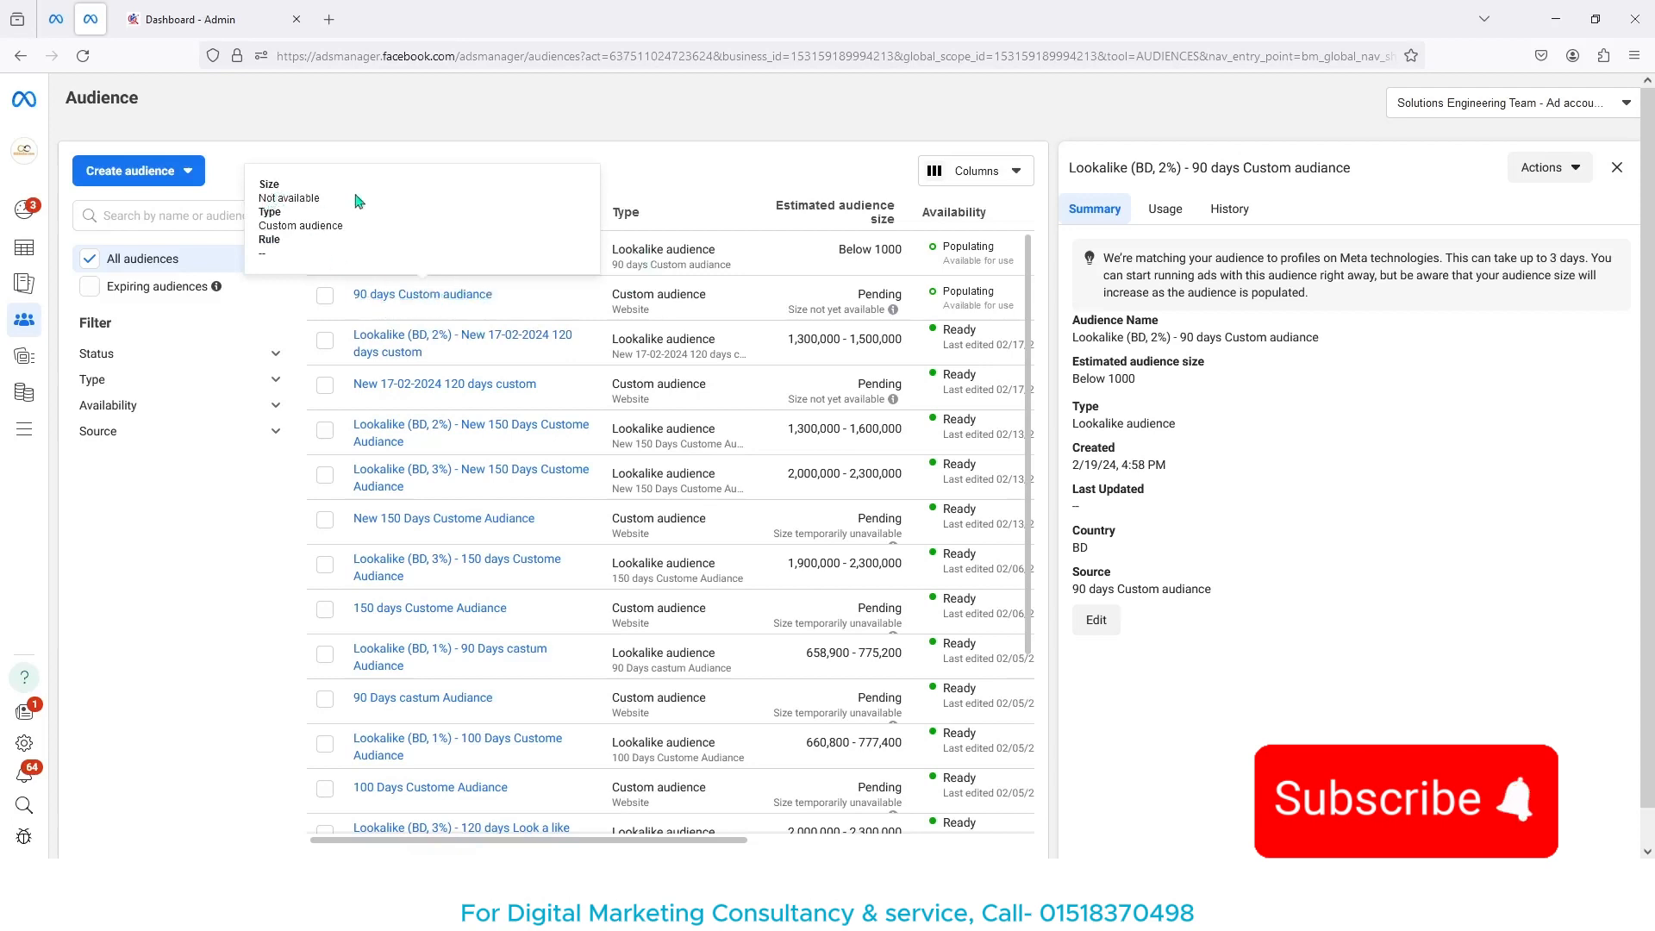
pyautogui.tripleClick(287, 198)
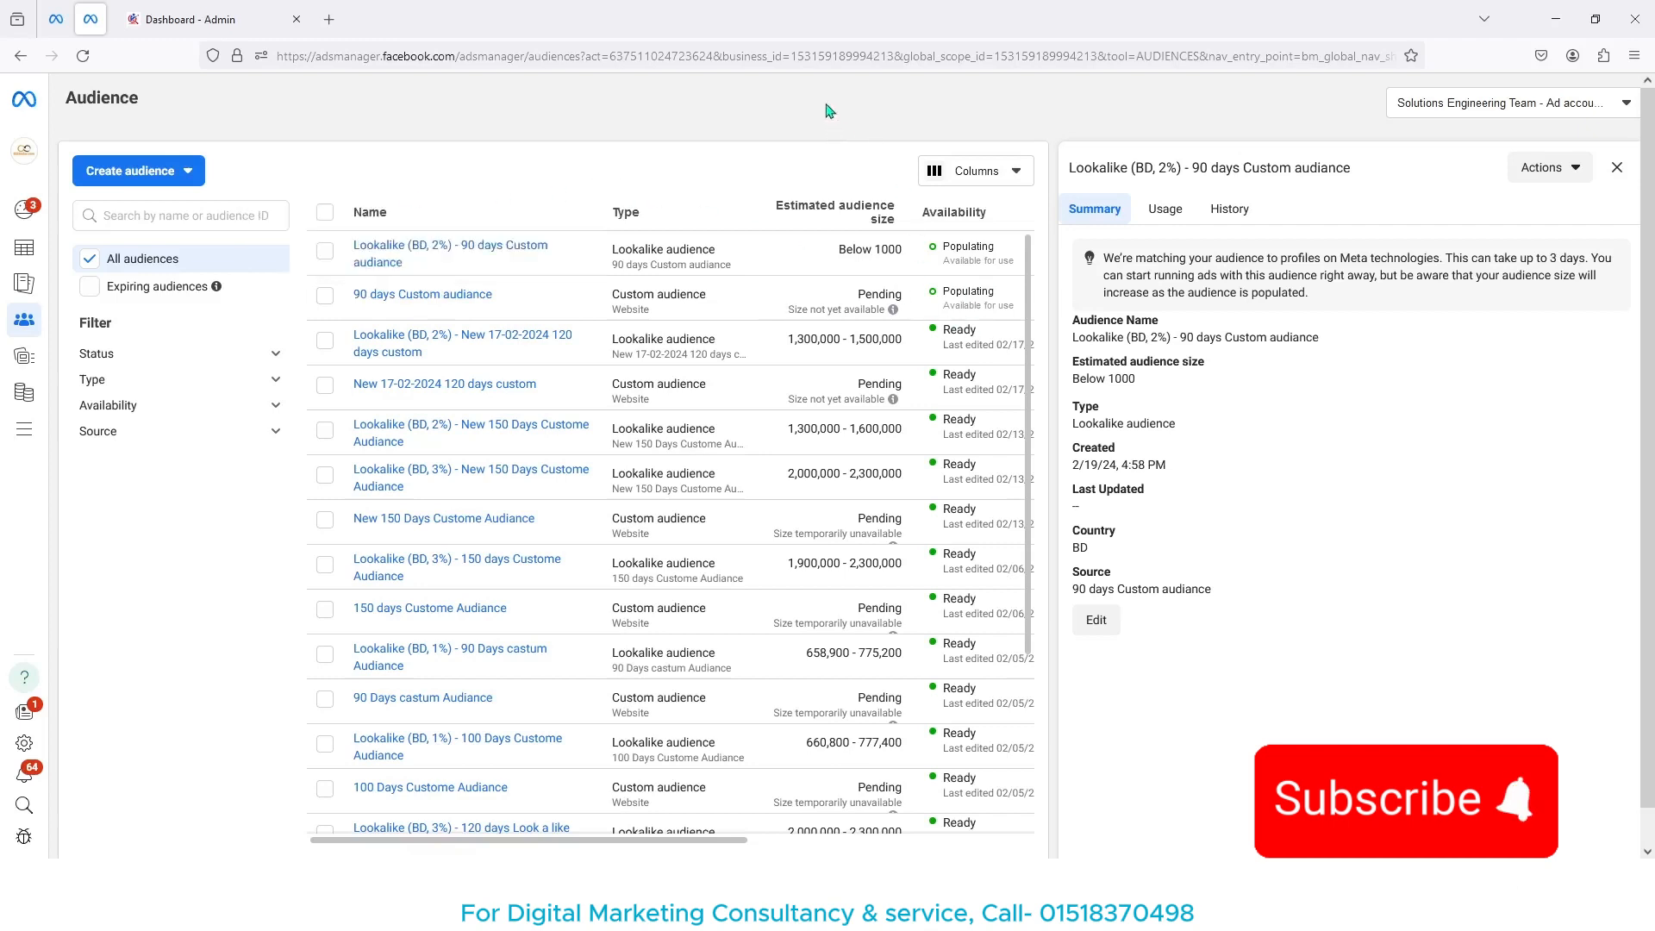
pyautogui.moveTo(397, 267)
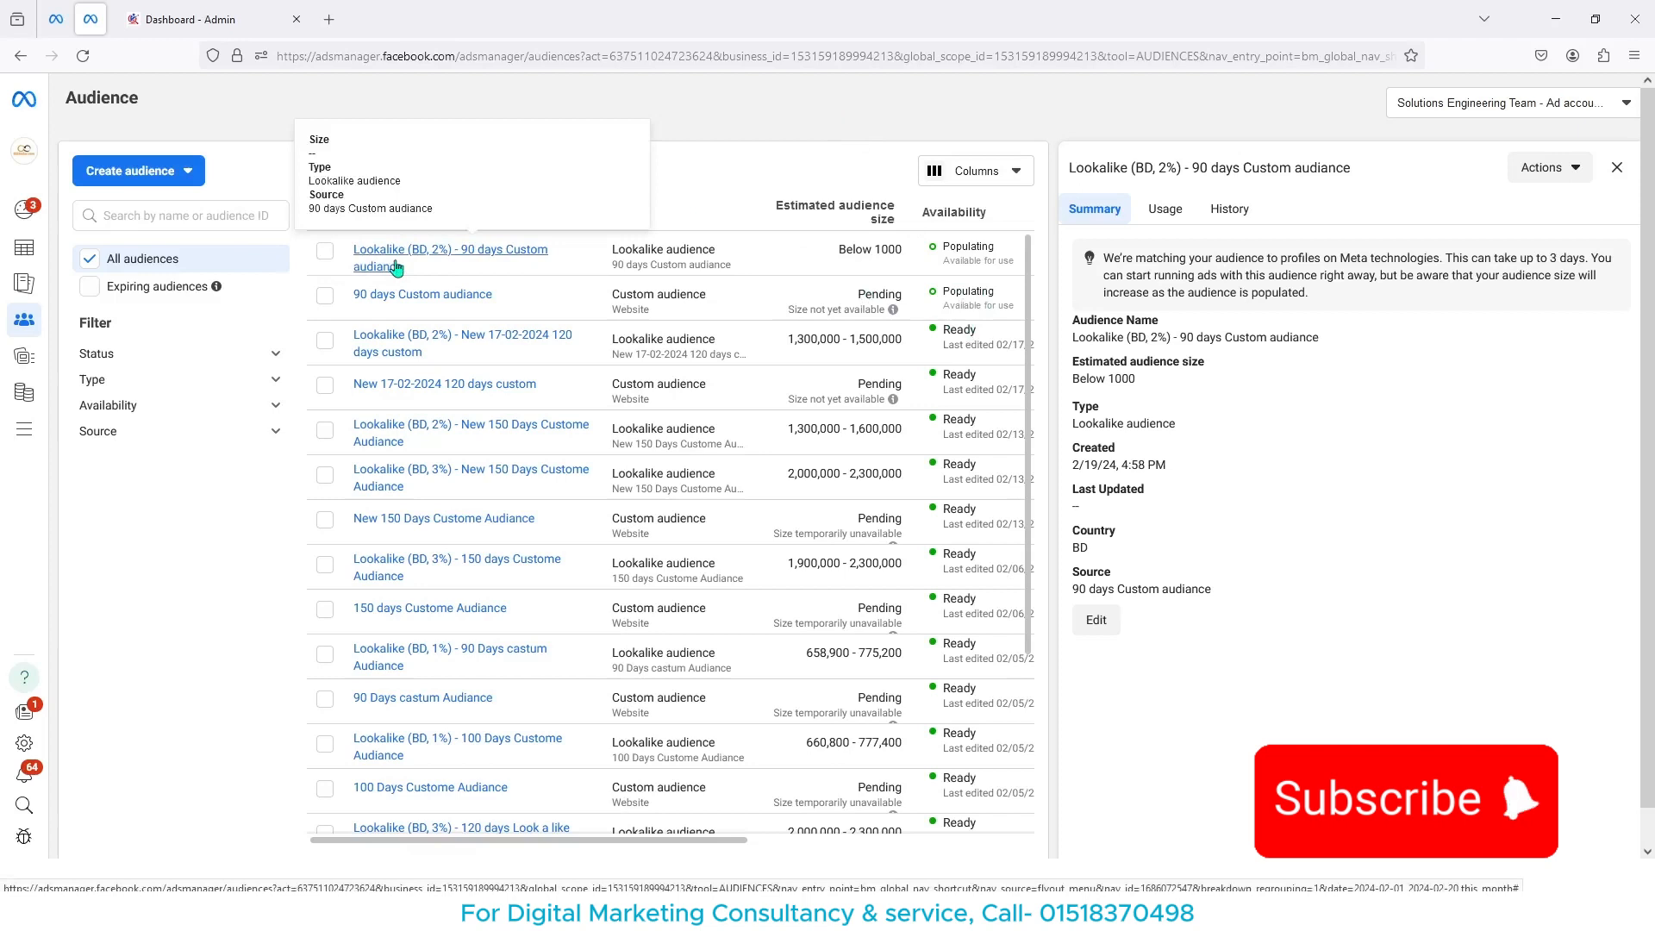